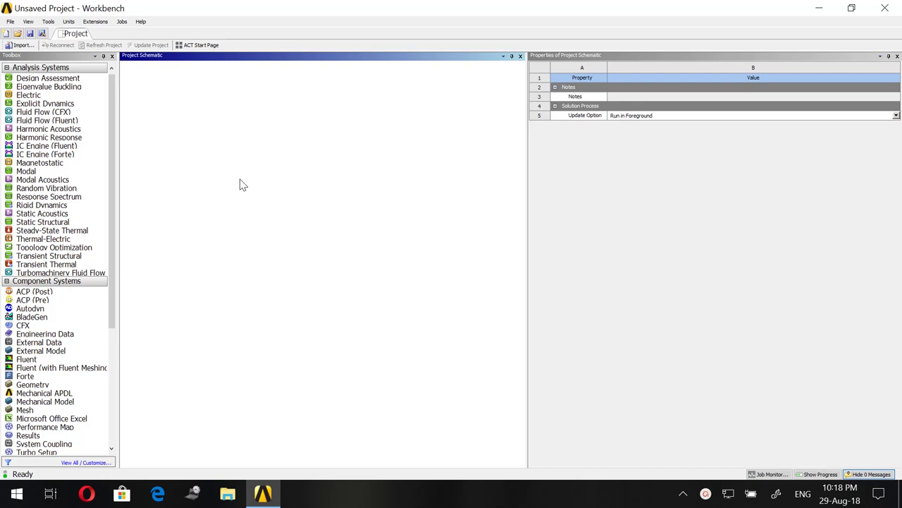
# Add a Fluid Flow (Fluent) analysis system to the project schematic and name it tut_2
pyautogui.moveTo(61, 124); pyautogui.dragTo(179, 111)
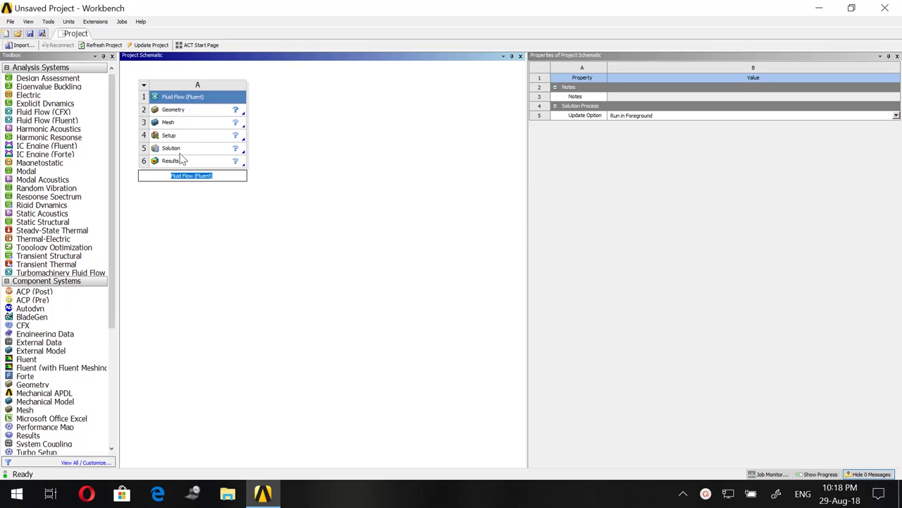
pyautogui.write('tut_2')
pyautogui.press('Return')
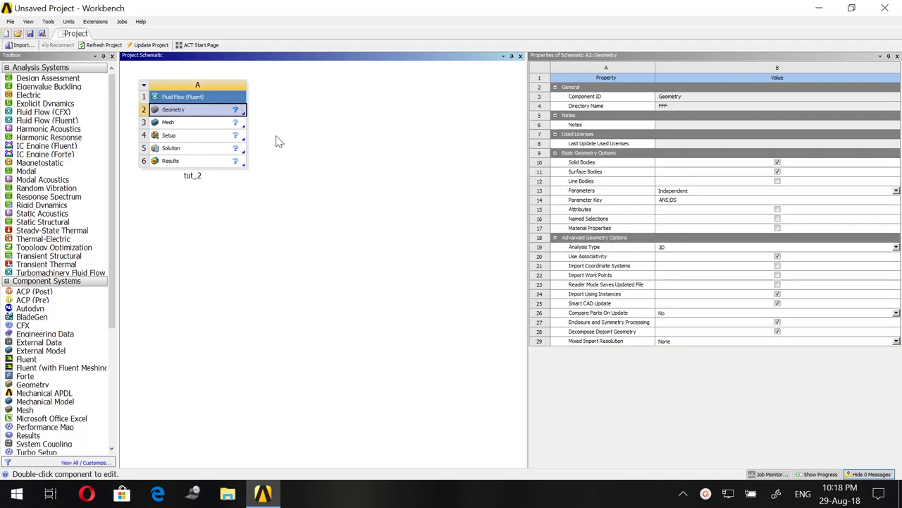
# Set the Geometry cell's analysis type to 2D and open a new DesignModeler geometry for it
pyautogui.click(662, 247)
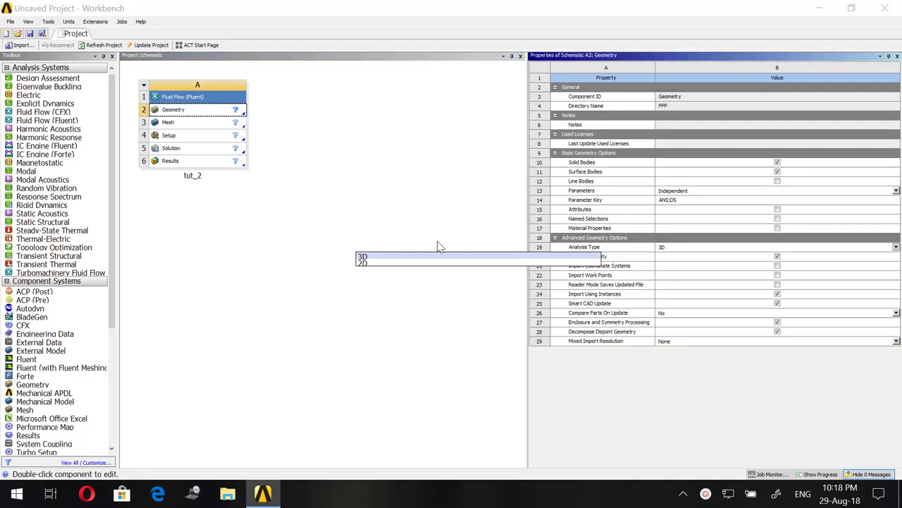
pyautogui.click(421, 265)
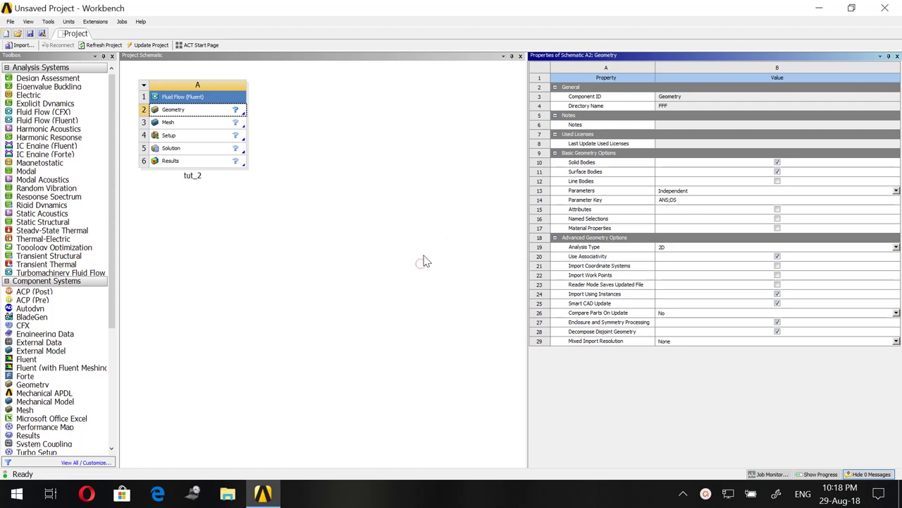
pyautogui.click(204, 115)
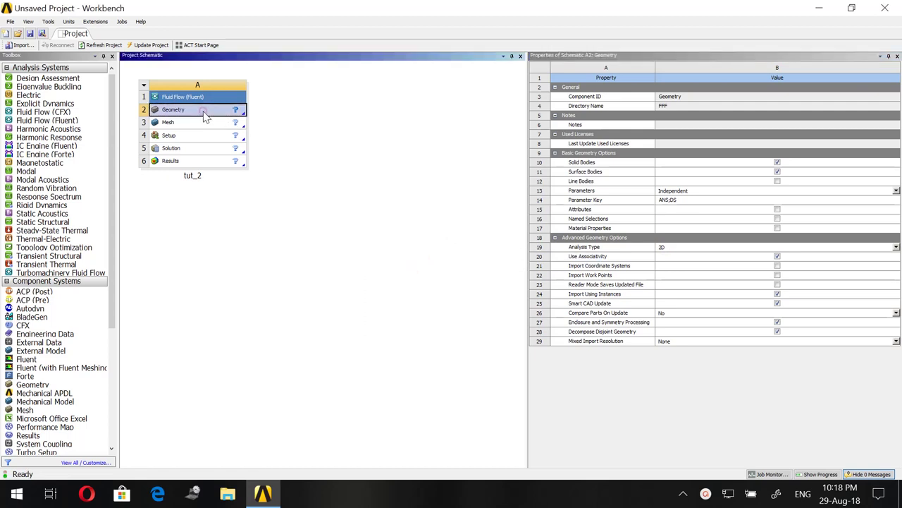
pyautogui.rightClick(205, 116)
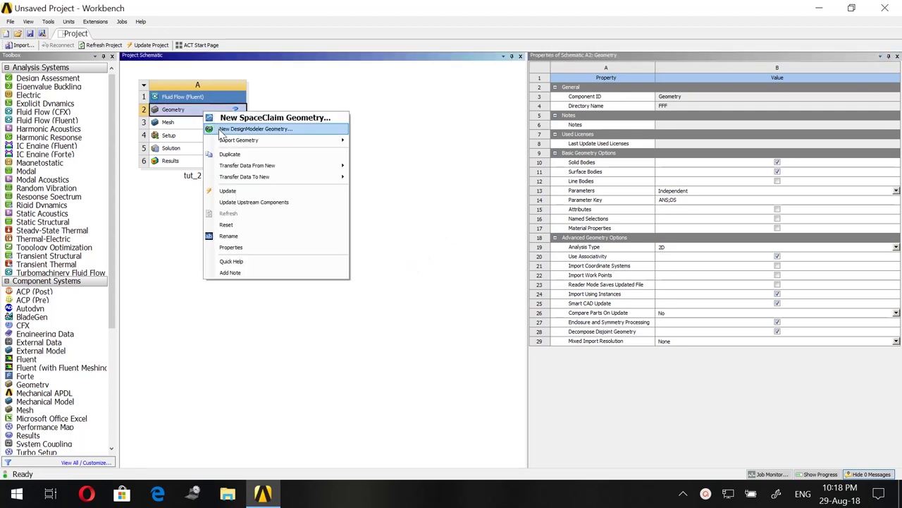
pyautogui.click(221, 129)
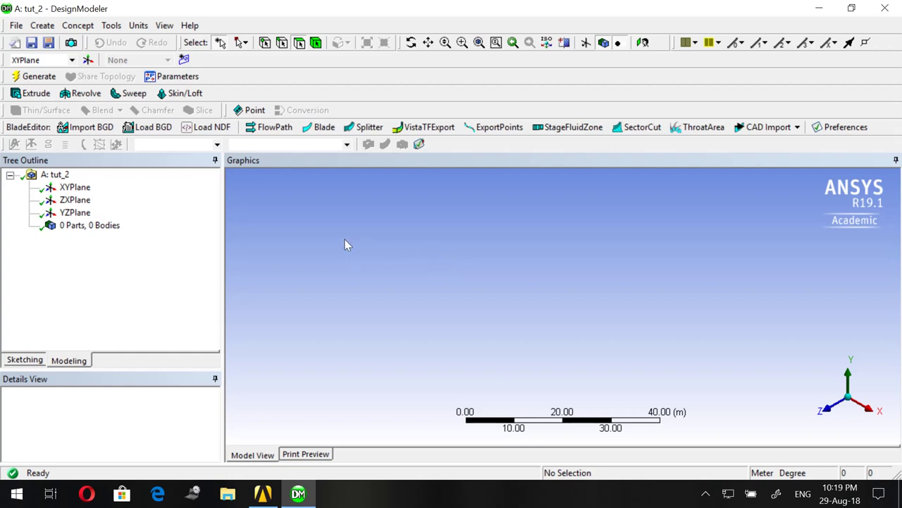
# Select the XYPlane as the working plane and view it face-on along the Z axis
pyautogui.click(66, 189)
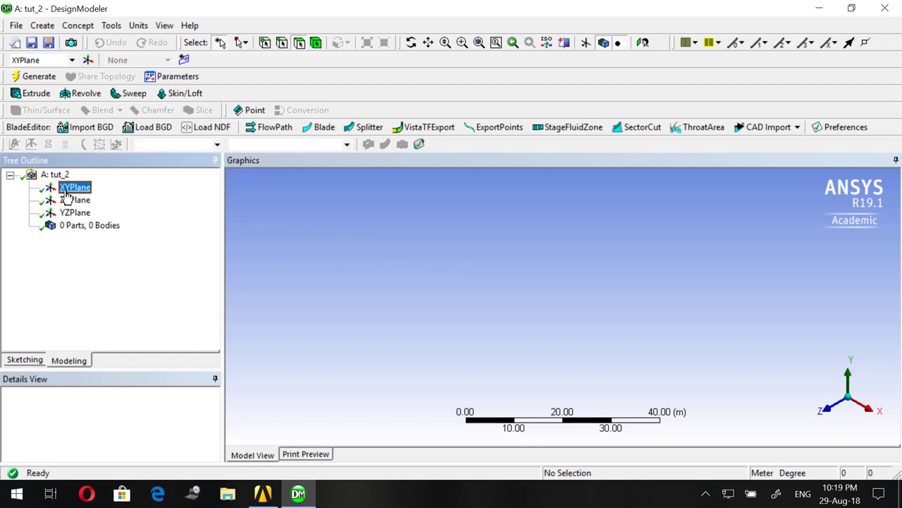
pyautogui.click(829, 413)
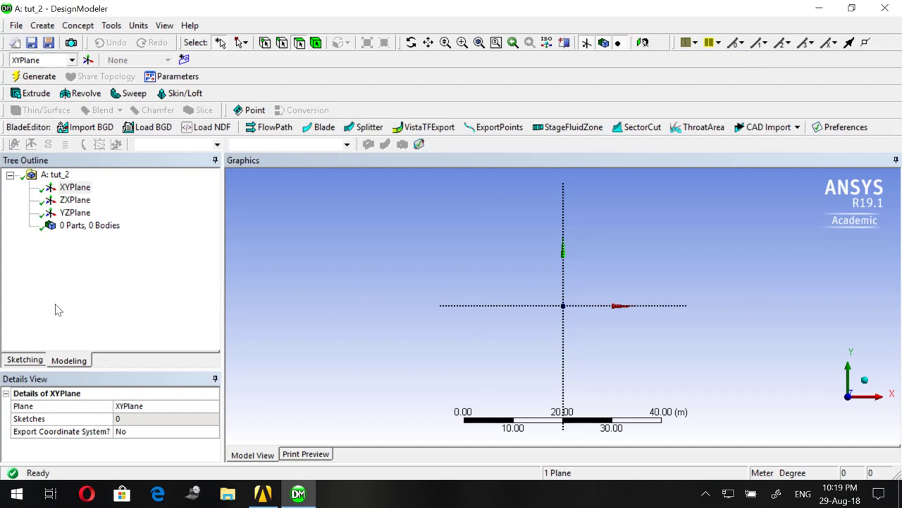
# Save the Workbench project under the file name tut_2 in a folder on New Volume (D:)
pyautogui.click(31, 42)
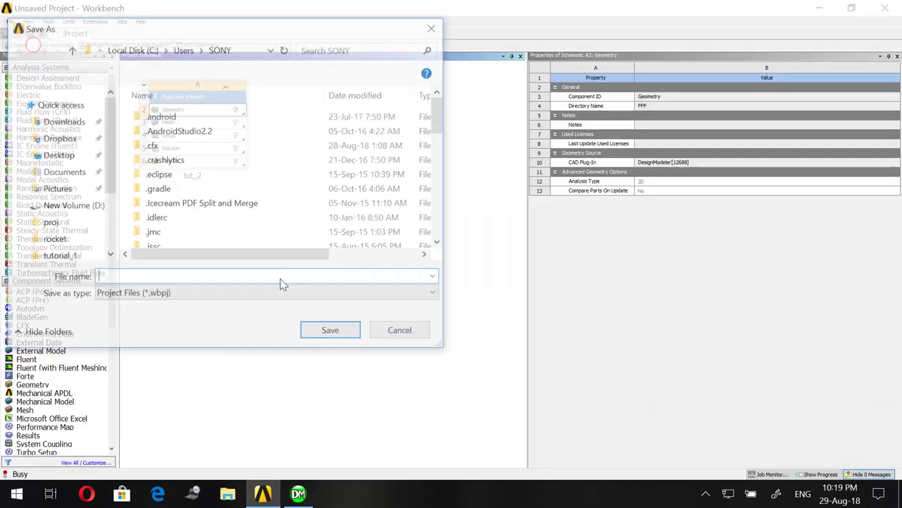
pyautogui.scroll(-5, 232, 208)
pyautogui.scroll(5, 240, 205)
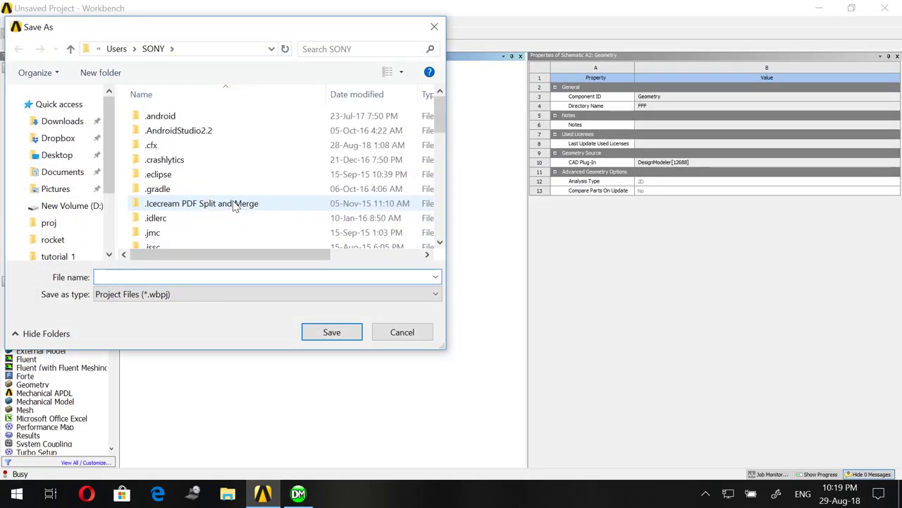
pyautogui.scroll(-1, 58, 260)
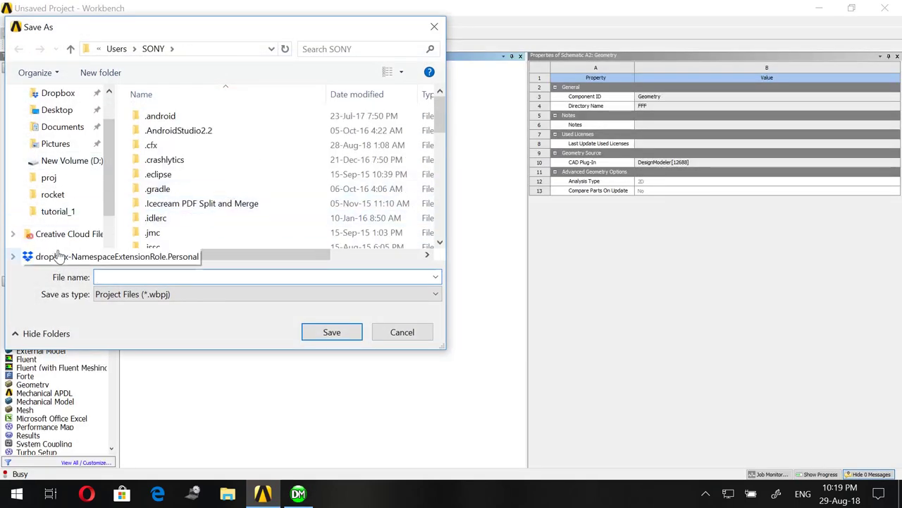
pyautogui.click(67, 161)
pyautogui.scroll(-10, 190, 208)
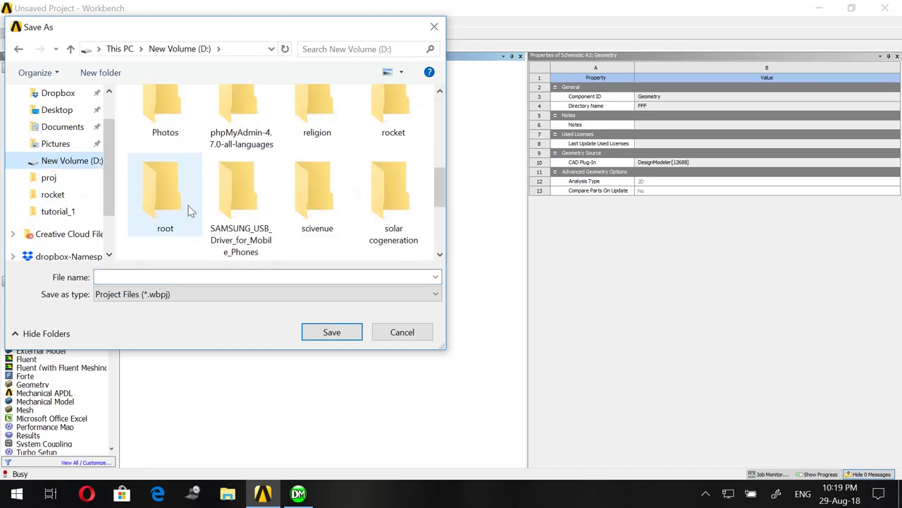
pyautogui.scroll(1, 290, 212)
pyautogui.scroll(-1, 300, 224)
pyautogui.doubleClick(317, 226)
pyautogui.click(201, 277)
pyautogui.write('tut_2')
pyautogui.press('Return')
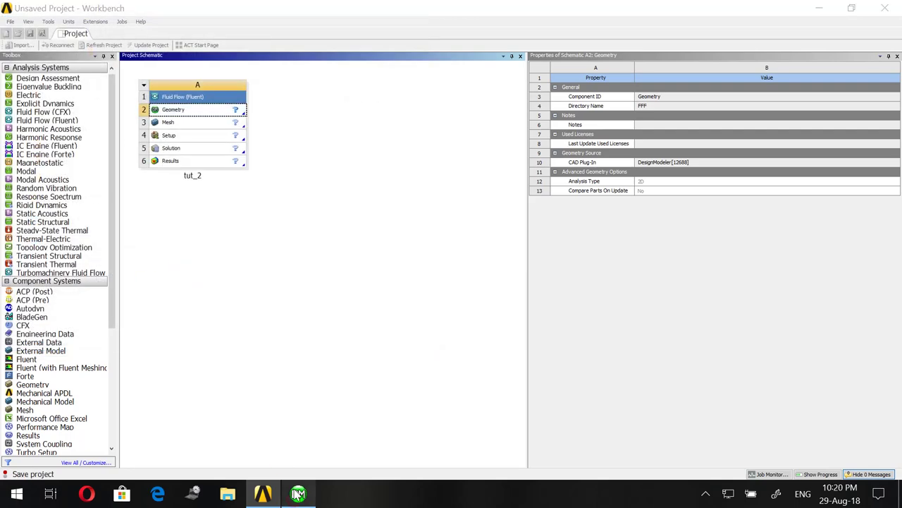
# Switch back to DesignModeler and enter sketching mode on the XYPlane
pyautogui.click(298, 494)
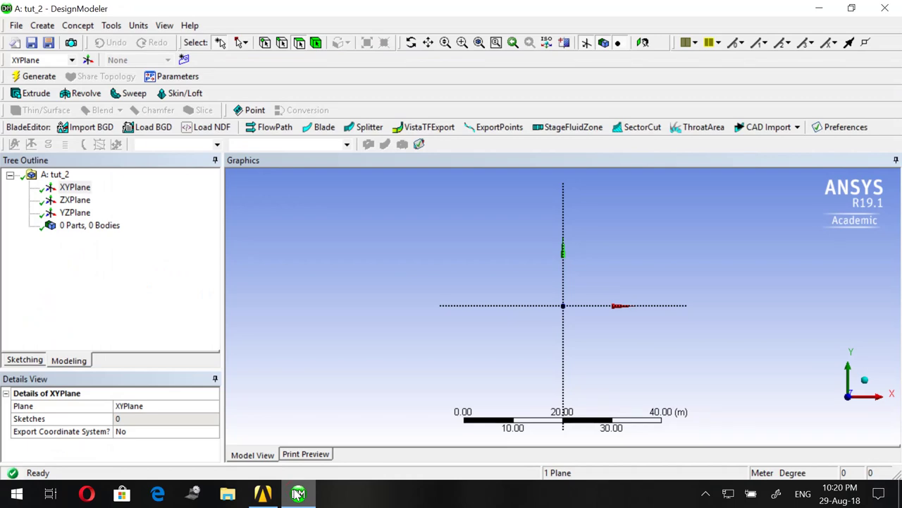
pyautogui.click(298, 494)
pyautogui.click(299, 496)
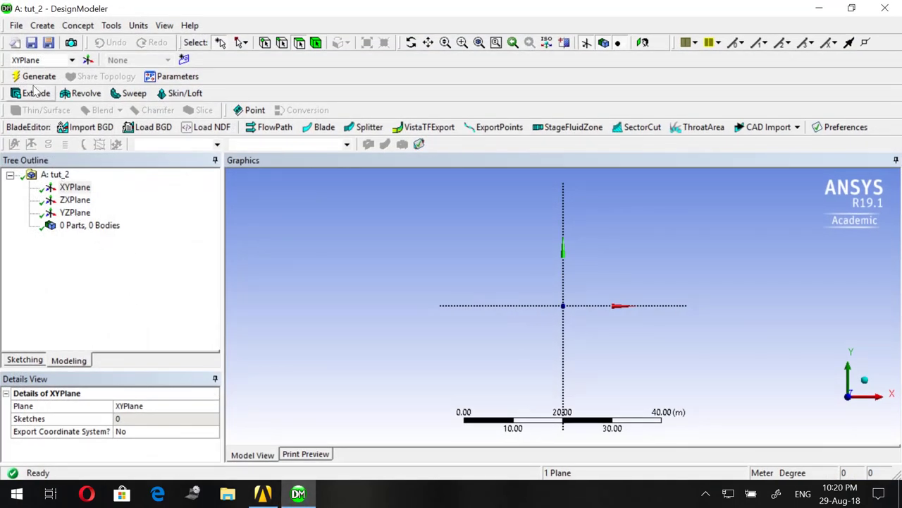
pyautogui.click(31, 360)
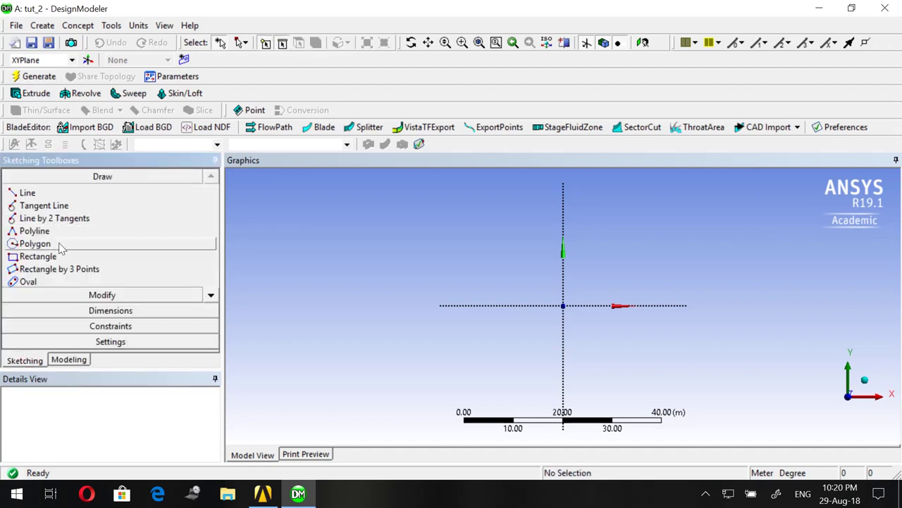
# Check the Global and Cursor auto constraint options for sketching and return to the drawing tools
pyautogui.click(43, 257)
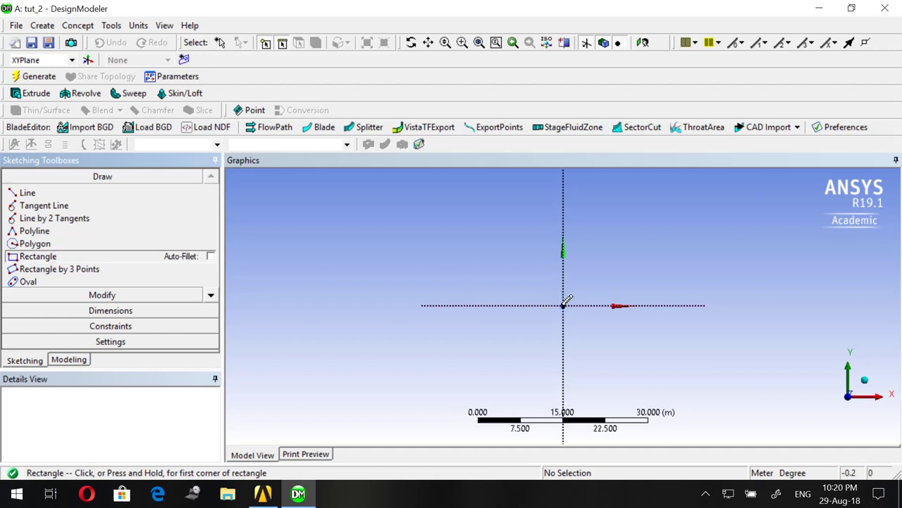
pyautogui.click(111, 326)
pyautogui.click(212, 340)
pyautogui.click(213, 341)
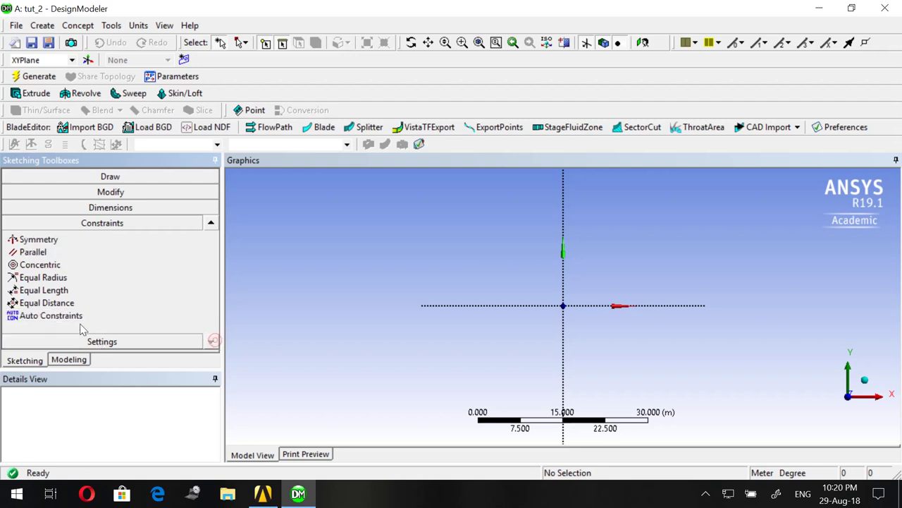
pyautogui.click(74, 316)
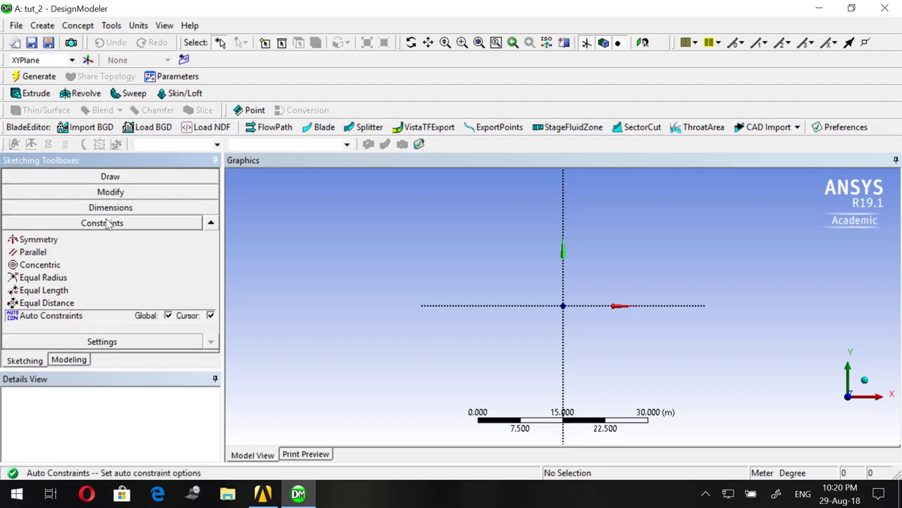
pyautogui.click(110, 177)
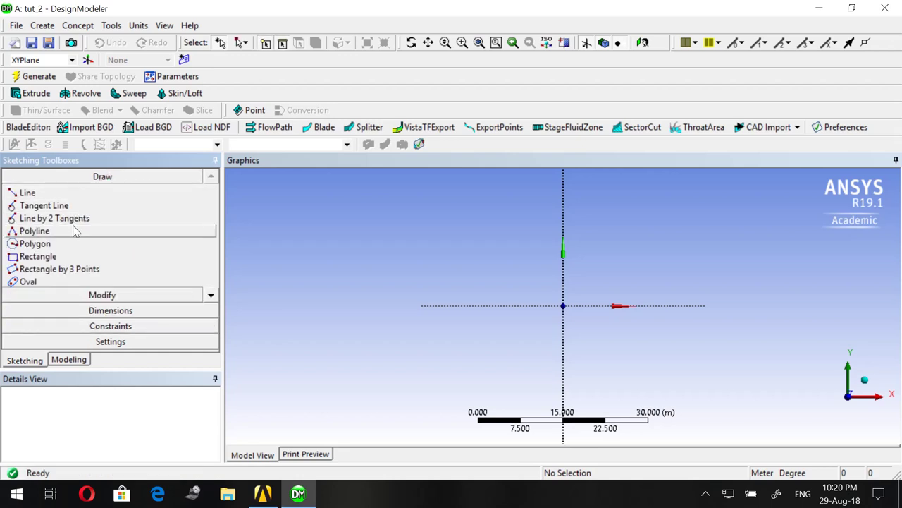
pyautogui.click(72, 255)
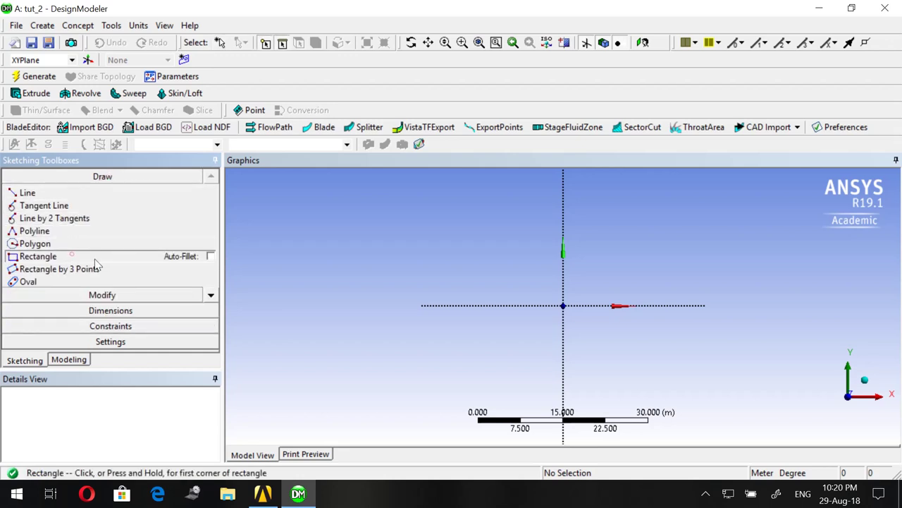
pyautogui.click(564, 305)
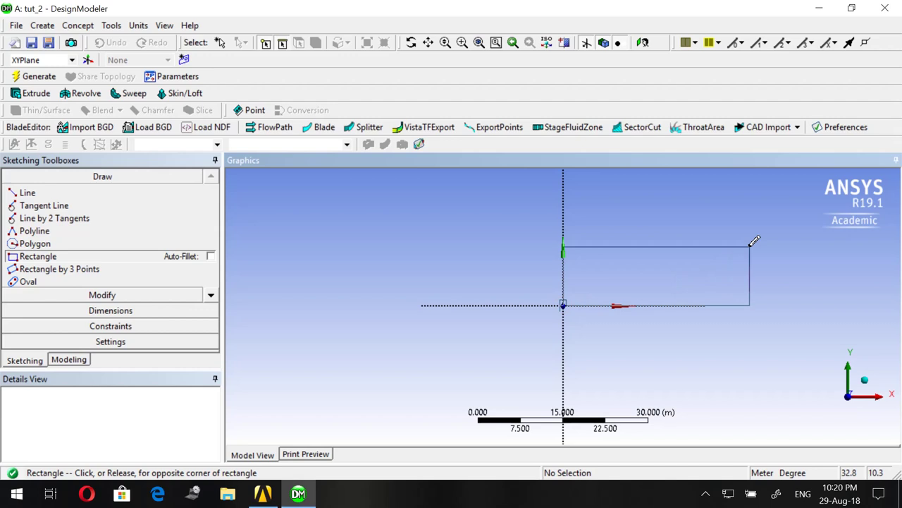
pyautogui.press('Escape')
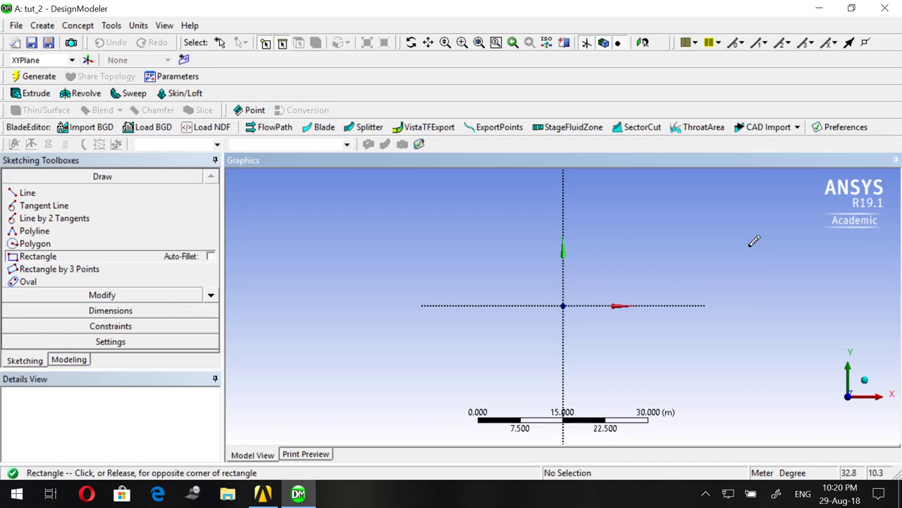
# Set the length unit to millimeter and sketch a rectangle from the origin, about 36 mm wide and 8 mm high, in the upper-right quadrant
pyautogui.click(138, 25)
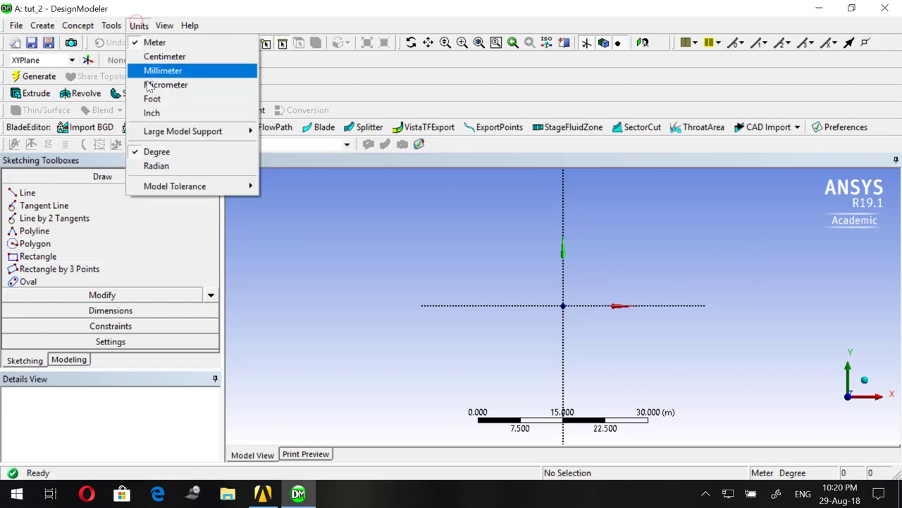
pyautogui.click(154, 71)
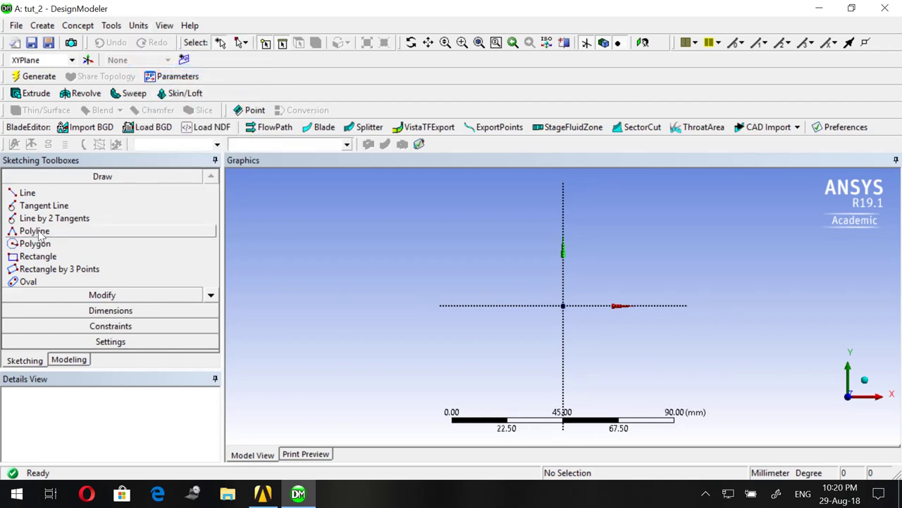
pyautogui.click(43, 256)
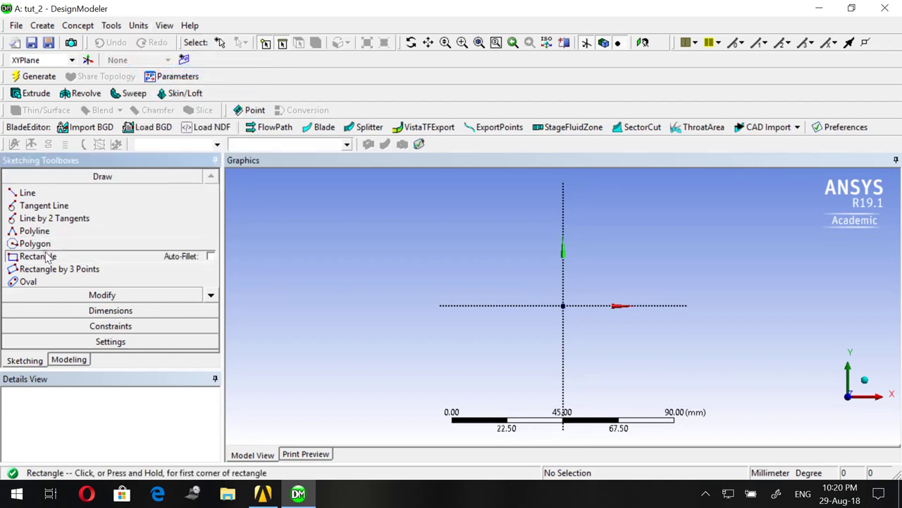
pyautogui.click(564, 305)
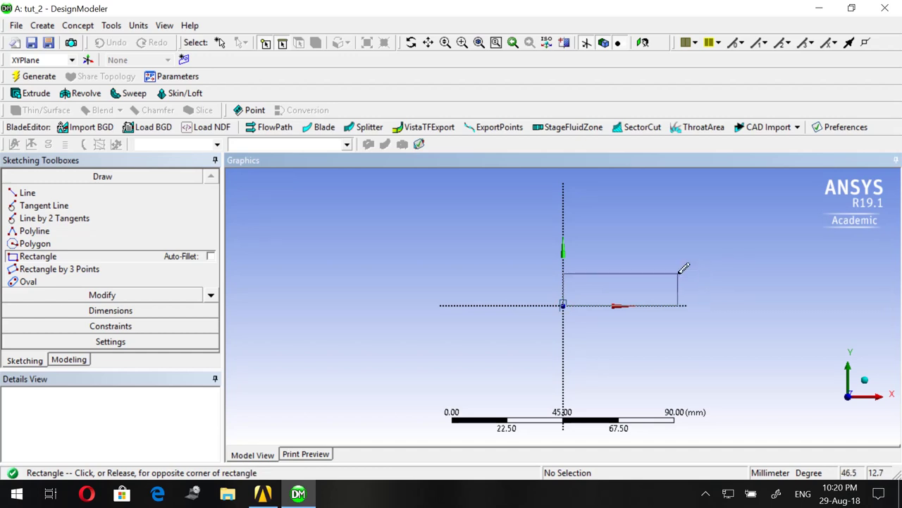
pyautogui.scroll(2, 682, 268)
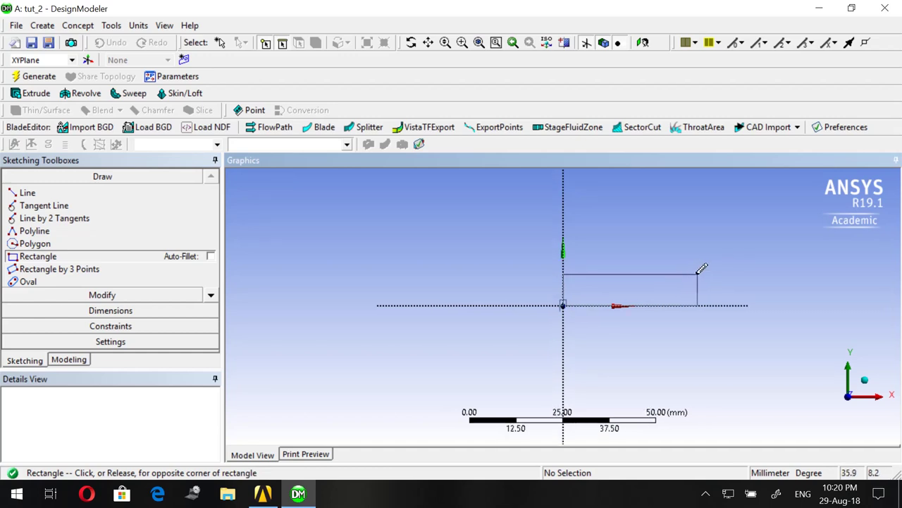
pyautogui.click(697, 274)
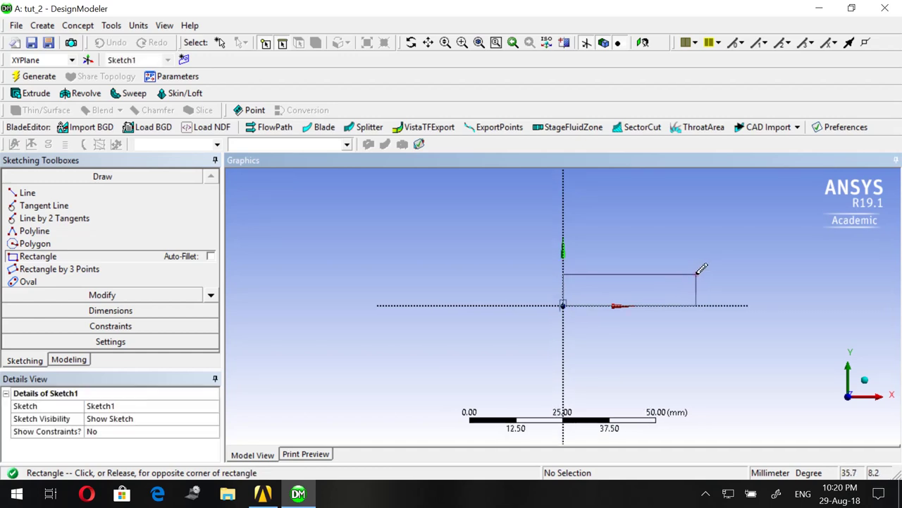
# Draw an ellipse centred on the origin, reaching up to the rectangle's upper-left corner, with a horizontal half-width shorter than the rectangle
pyautogui.click(211, 295)
pyautogui.click(209, 294)
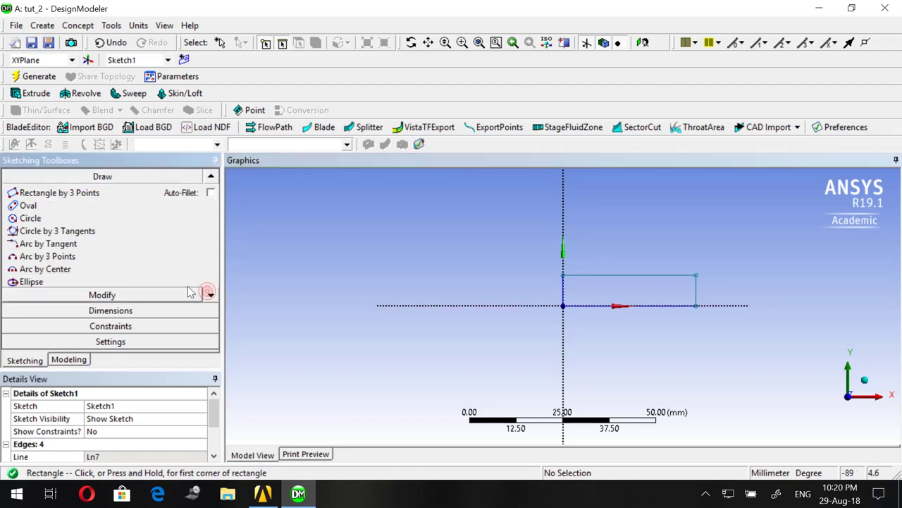
pyautogui.click(133, 284)
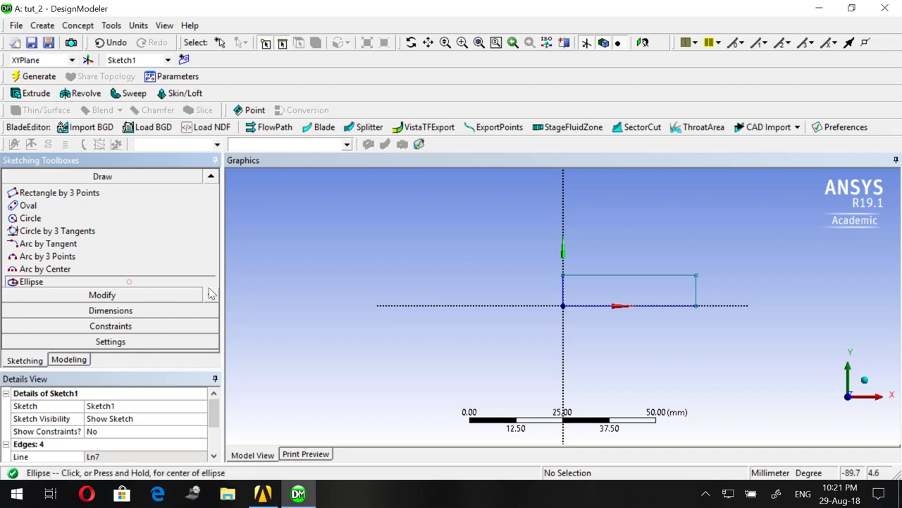
pyautogui.click(563, 305)
pyautogui.click(563, 274)
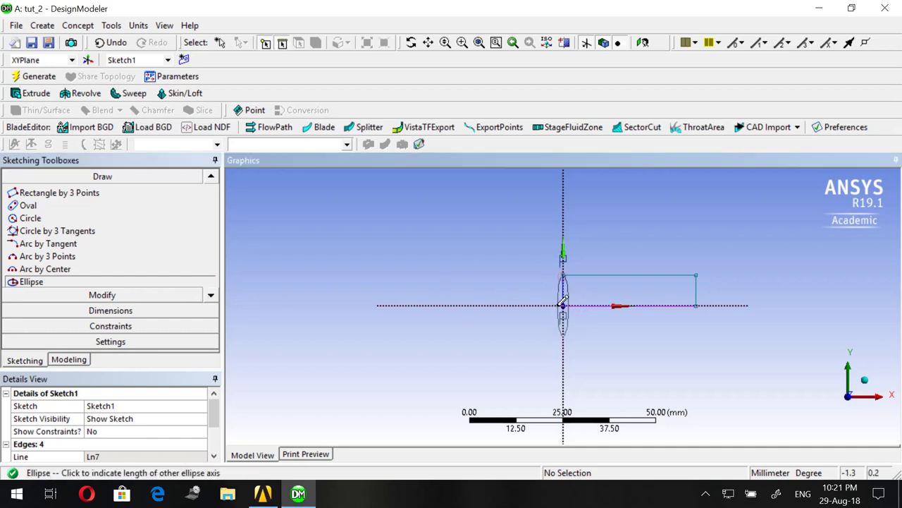
pyautogui.click(464, 303)
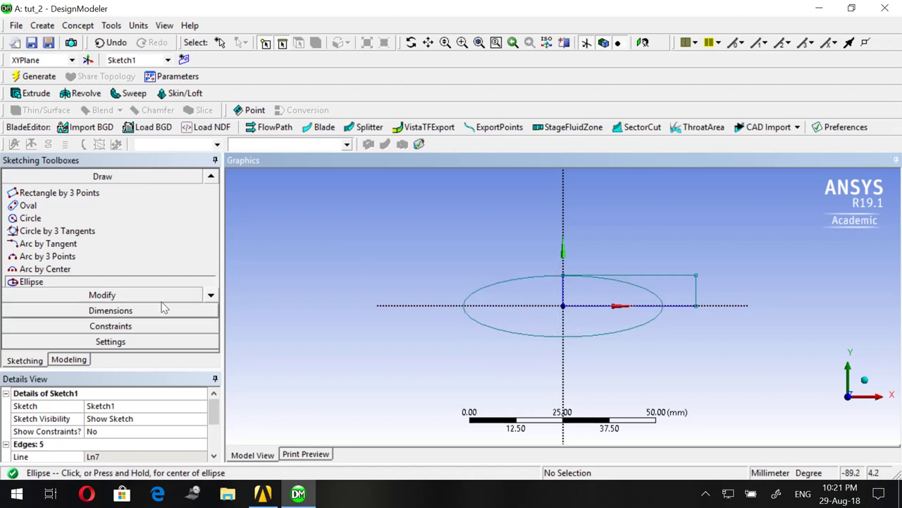
# Undo the ellipse drawn over the rectangle in the sketch
pyautogui.click(136, 313)
pyautogui.click(111, 226)
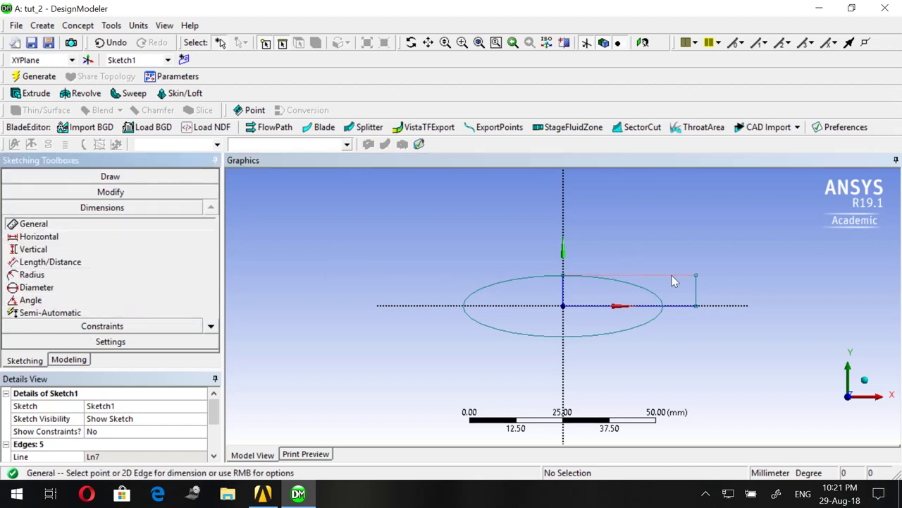
pyautogui.click(111, 42)
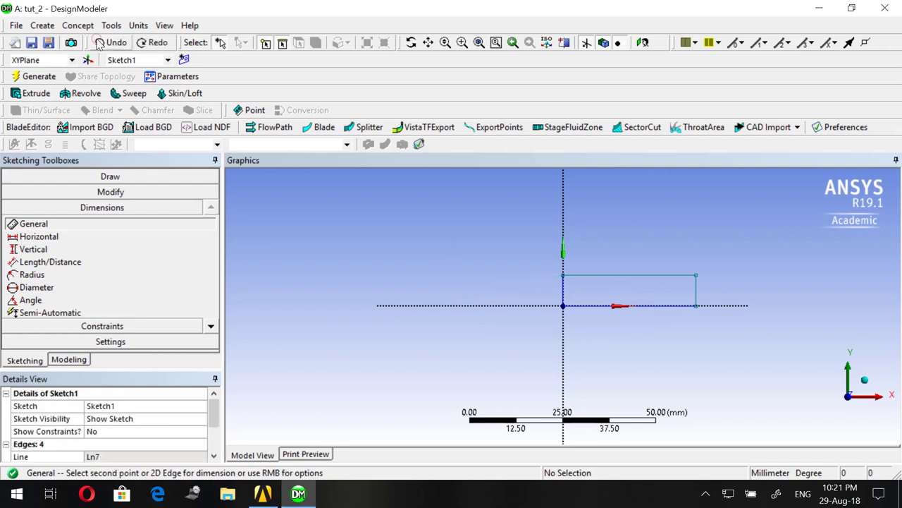
# Dimension the rectangle's top edge horizontally above it and its right edge vertically beside it
pyautogui.click(631, 275)
pyautogui.click(628, 252)
pyautogui.click(697, 299)
pyautogui.click(708, 288)
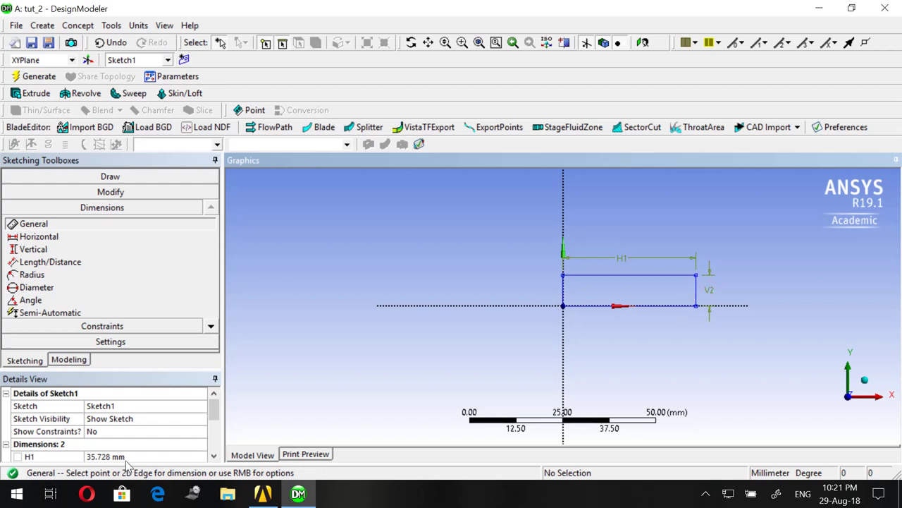
# Set the rectangle's horizontal dimension H1 to 30 mm
pyautogui.scroll(-1, 130, 456)
pyautogui.click(113, 419)
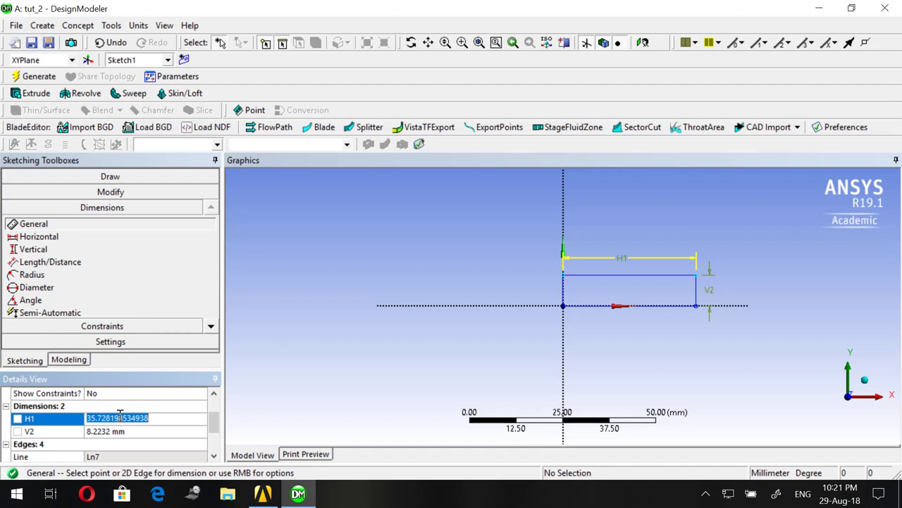
pyautogui.write('30')
pyautogui.press('Return')
pyautogui.click(119, 430)
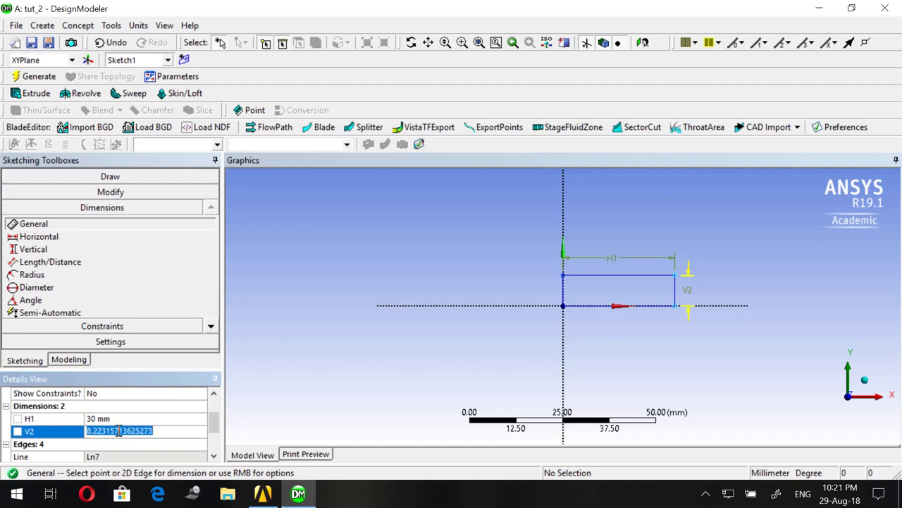
# Set the rectangle's horizontal dimension H1 to 90 mm and its vertical dimension V2 to 30 mm
pyautogui.click(119, 418)
pyautogui.write('90')
pyautogui.press('Return')
pyautogui.click(114, 430)
pyautogui.write('30')
pyautogui.press('Return')
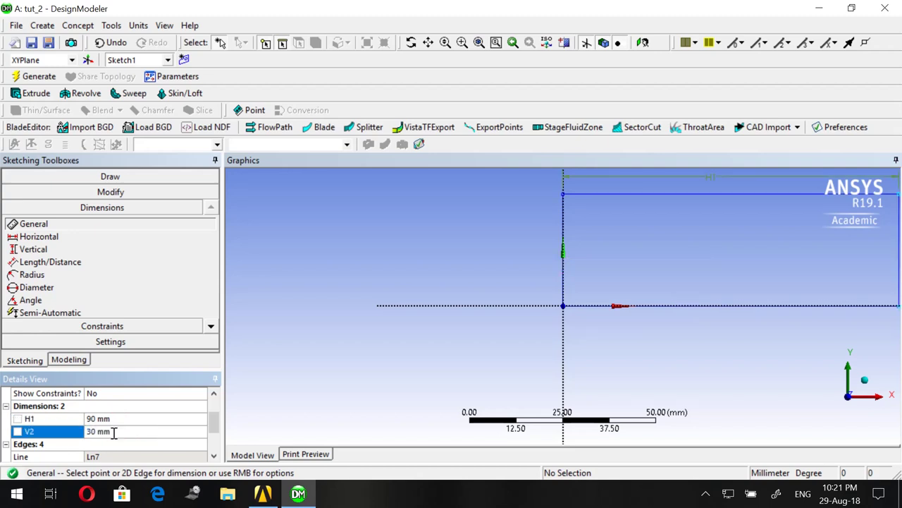
# Draw an ellipse centred on the origin, reaching up to the rectangle's upper-left corner, with a horizontal half-width of about 74 mm
pyautogui.scroll(-2, 832, 373)
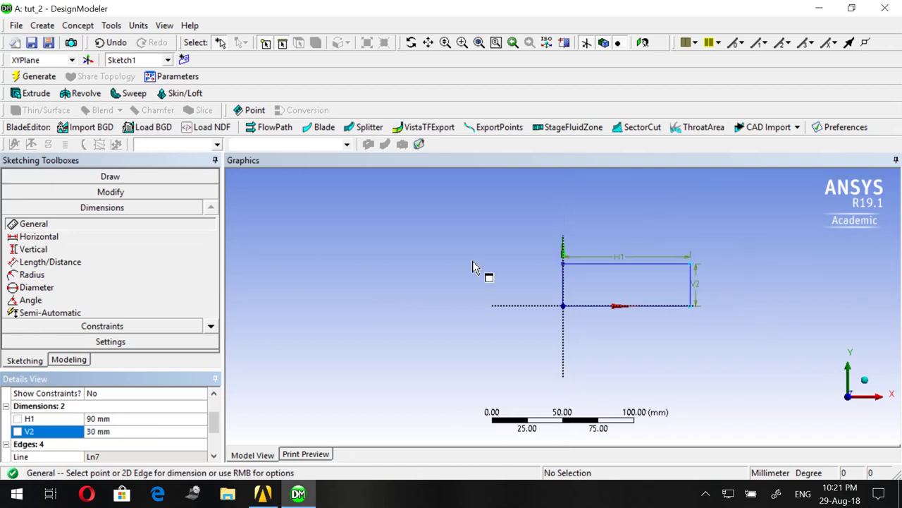
pyautogui.click(71, 177)
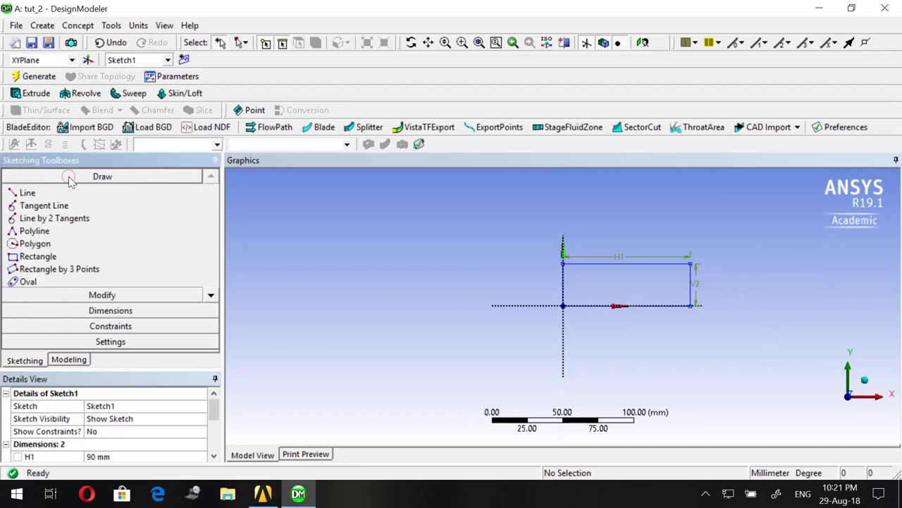
pyautogui.doubleClick(210, 297)
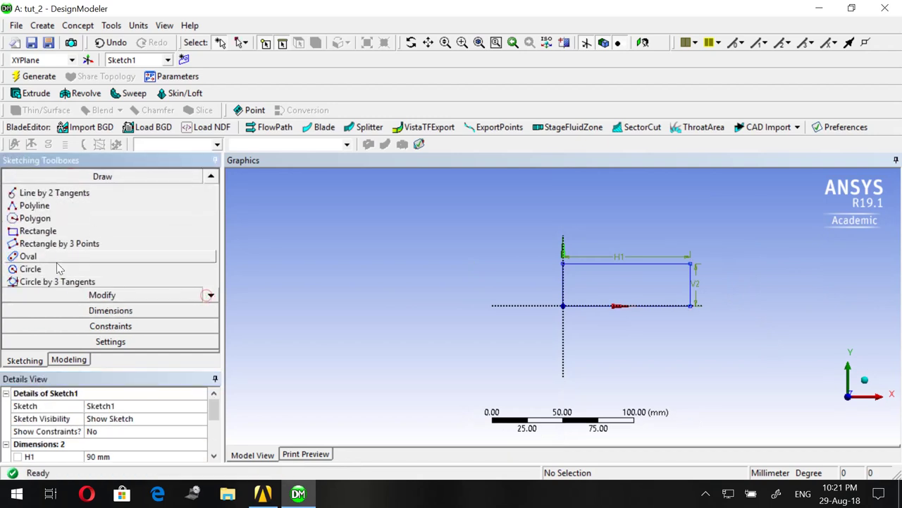
pyautogui.click(210, 296)
pyautogui.doubleClick(210, 297)
pyautogui.click(210, 297)
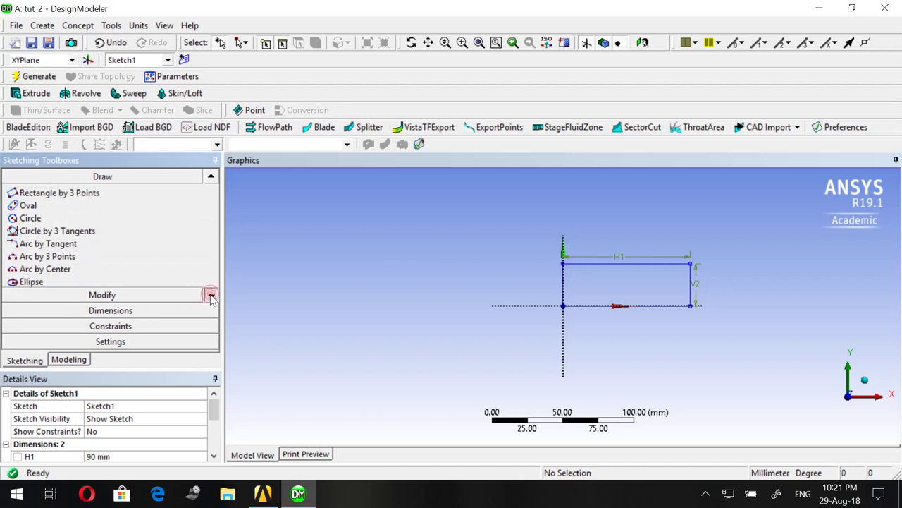
pyautogui.click(210, 296)
pyautogui.click(31, 269)
pyautogui.scroll(1, 634, 332)
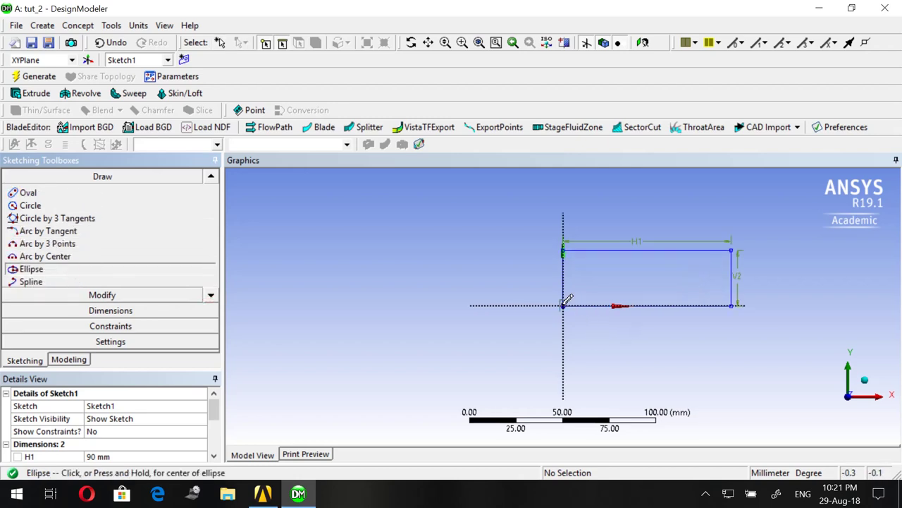
pyautogui.click(563, 305)
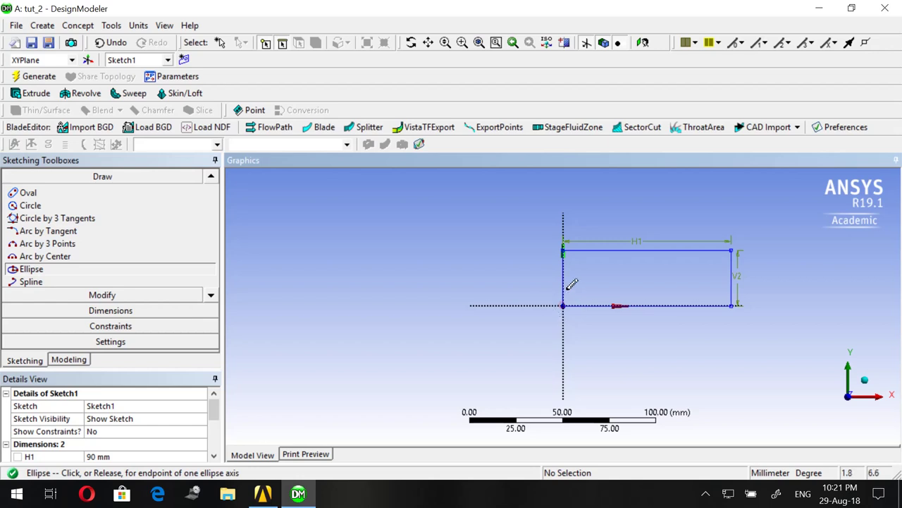
pyautogui.click(564, 249)
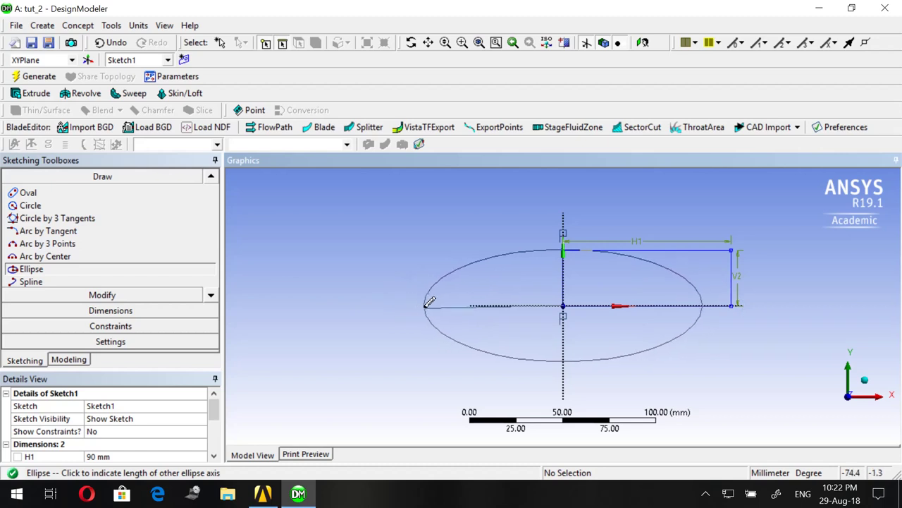
pyautogui.click(426, 305)
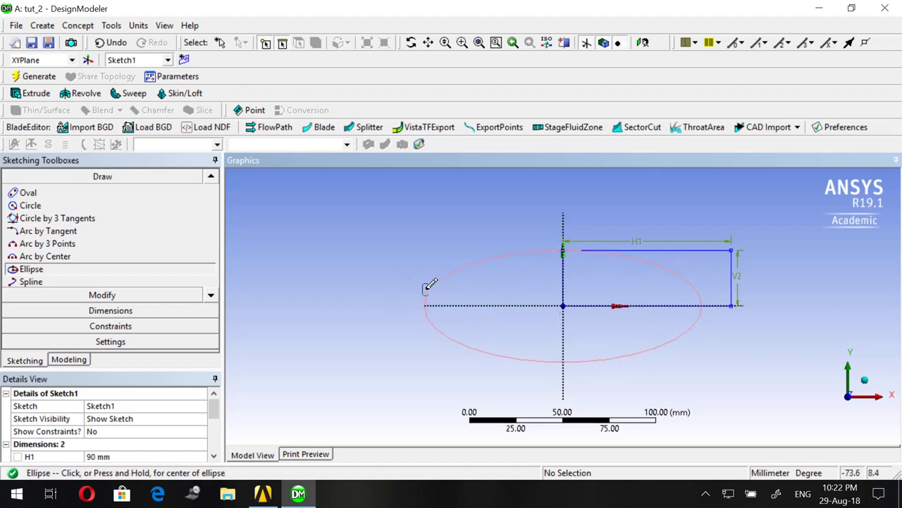
# Trim the ellipse to its upper-left quarter and trim away the rectangle's left and bottom edges
pyautogui.click(141, 296)
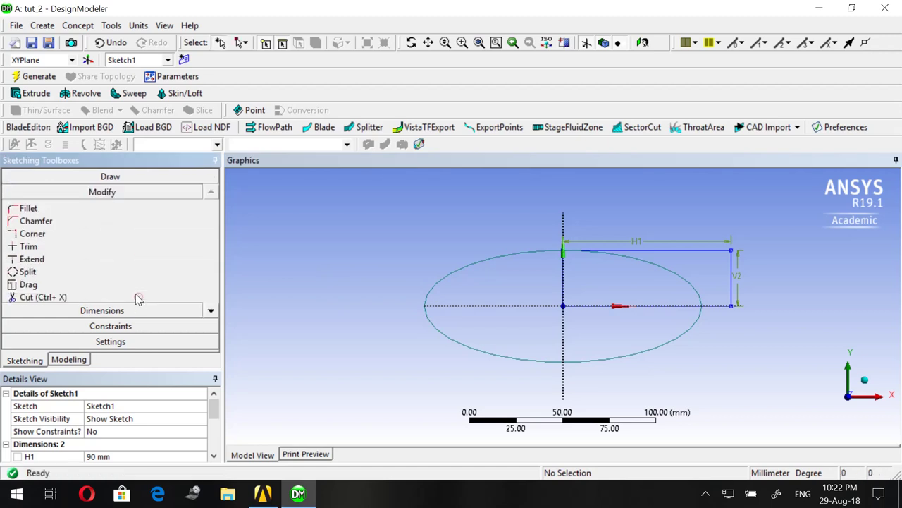
pyautogui.click(56, 247)
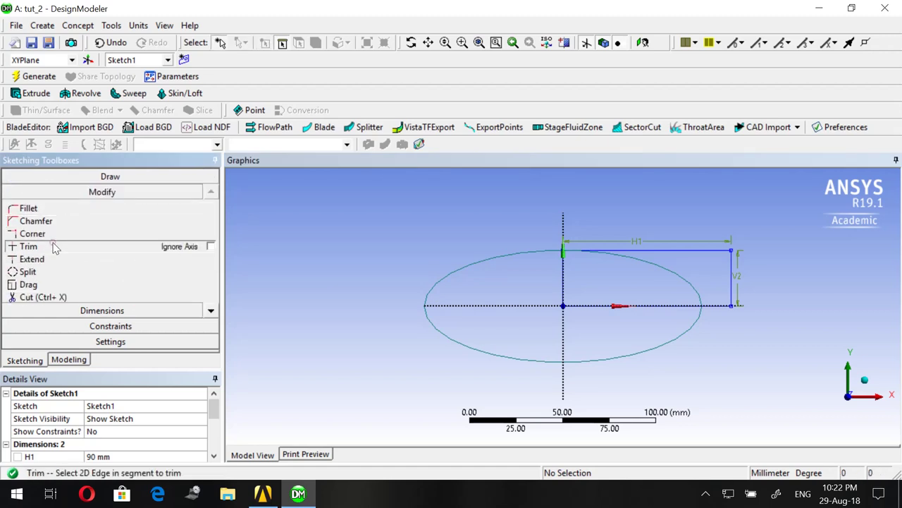
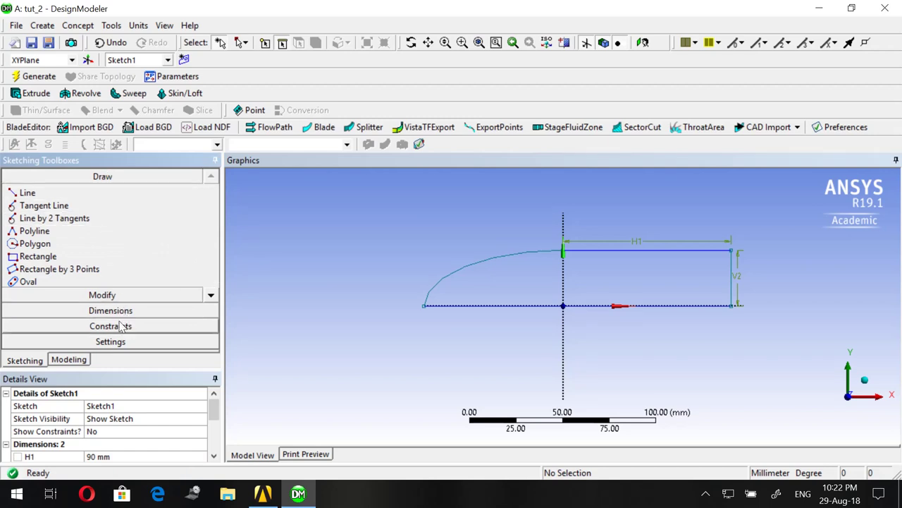
# Select the quarter ellipse, top edge and right edge for Replicate, using the plane origin as the paste handle
pyautogui.click(105, 295)
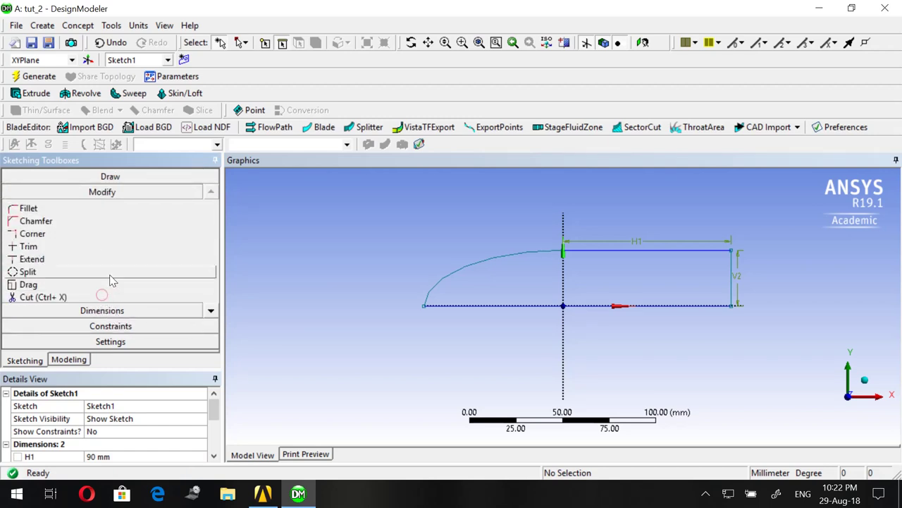
pyautogui.click(211, 311)
pyautogui.click(212, 311)
pyautogui.click(211, 311)
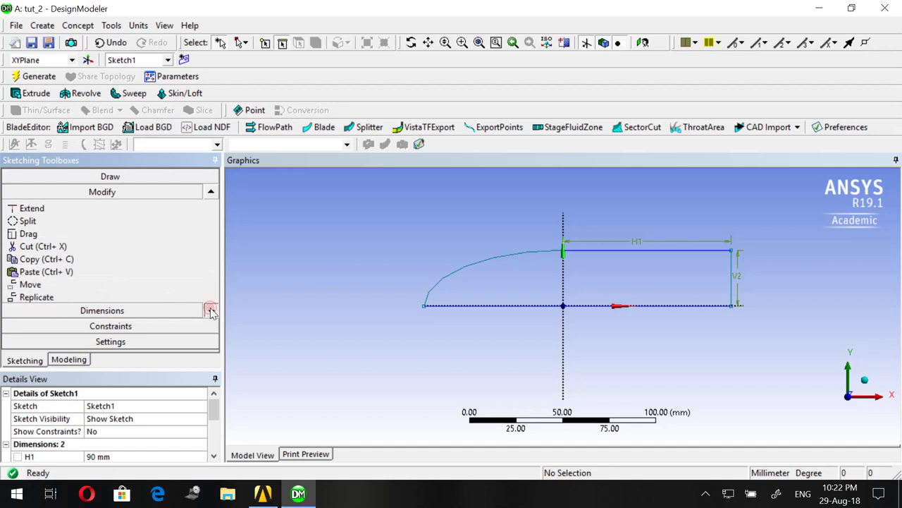
pyautogui.click(211, 310)
pyautogui.click(92, 288)
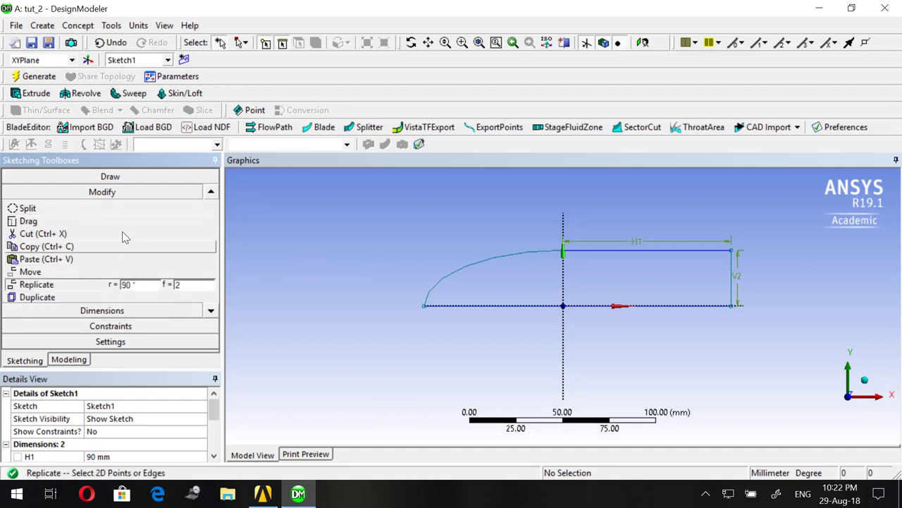
pyautogui.click(472, 263)
pyautogui.keyDown('ctrl'); pyautogui.click(677, 252); pyautogui.keyUp('ctrl')
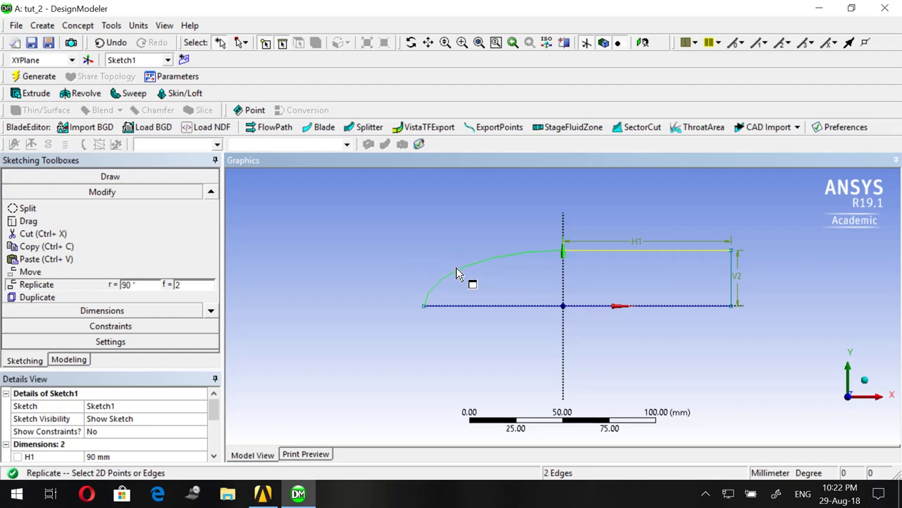
pyautogui.keyDown('ctrl'); pyautogui.click(732, 284); pyautogui.keyUp('ctrl')
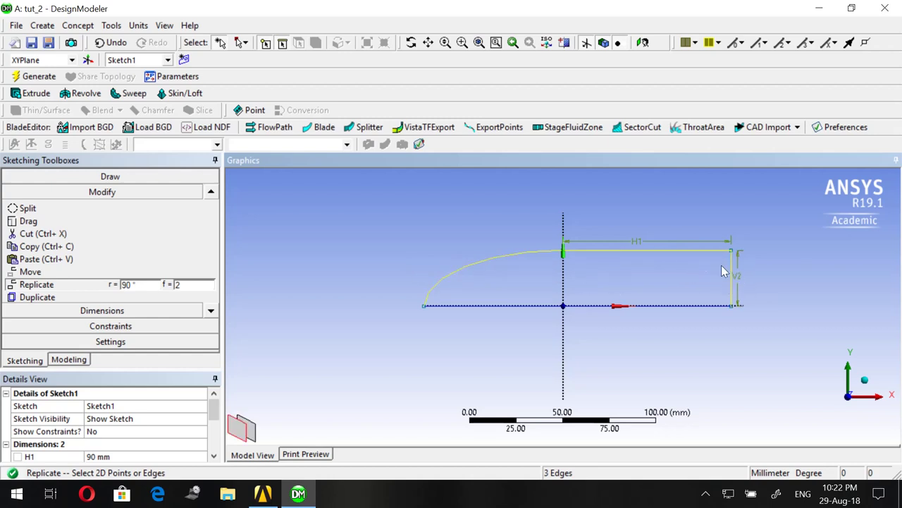
pyautogui.rightClick(373, 236)
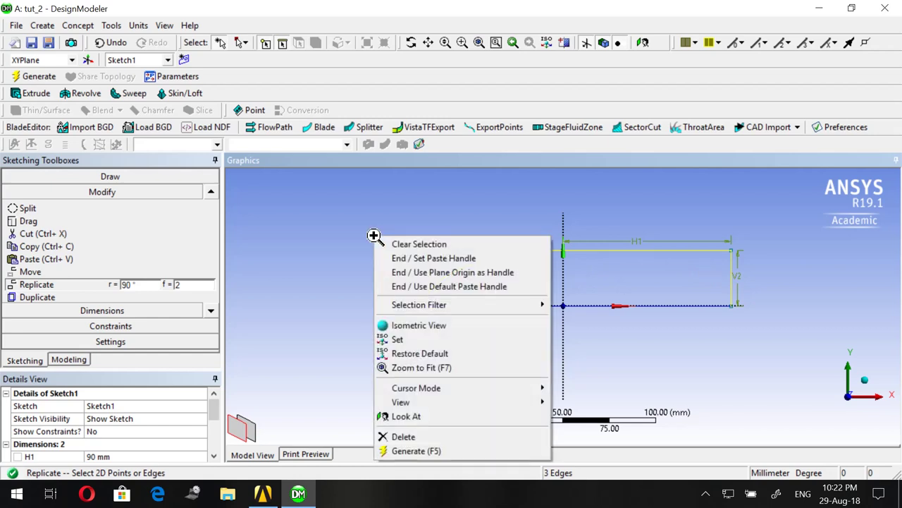
pyautogui.click(455, 277)
# Flip the replicated edges vertically and place the copy at the origin to mirror the profile below the horizontal axis
pyautogui.rightClick(439, 255)
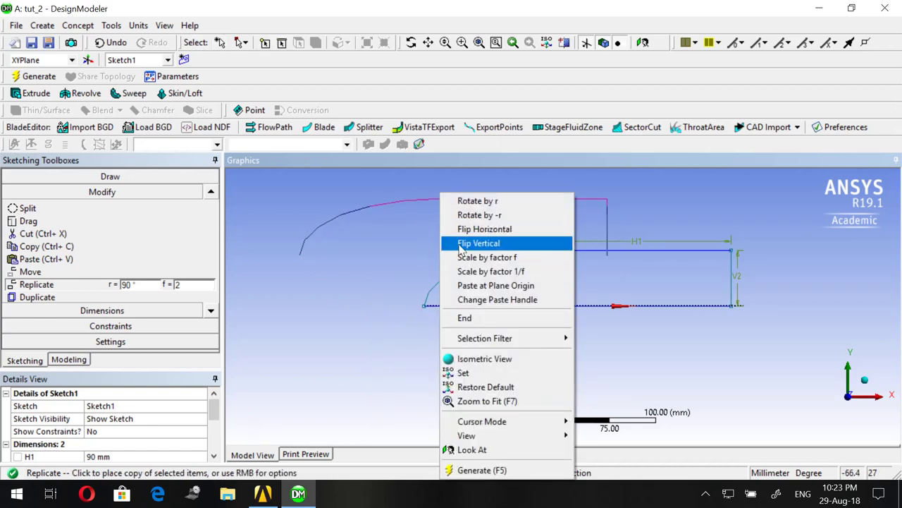
pyautogui.click(461, 243)
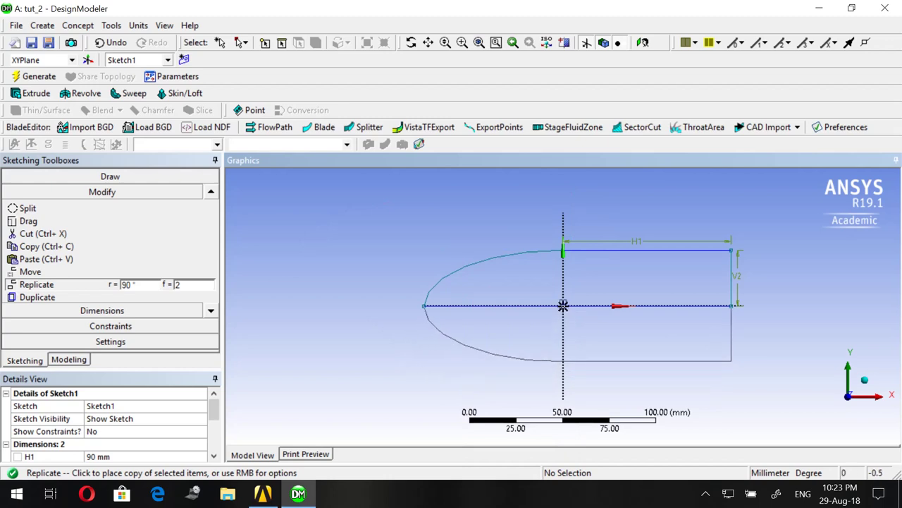
pyautogui.click(562, 305)
pyautogui.press('Escape')
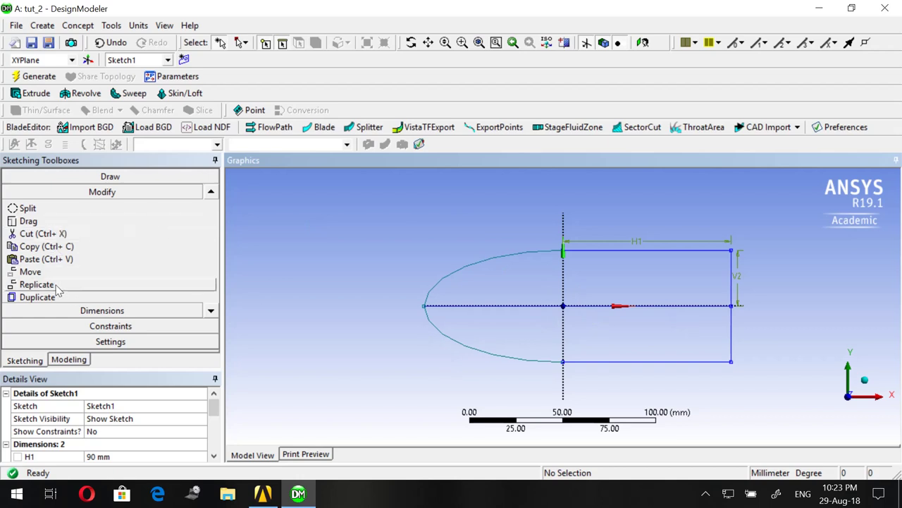
# Try to trim the middle line along the horizontal axis, just right of the origin
pyautogui.click(215, 193)
pyautogui.click(215, 193)
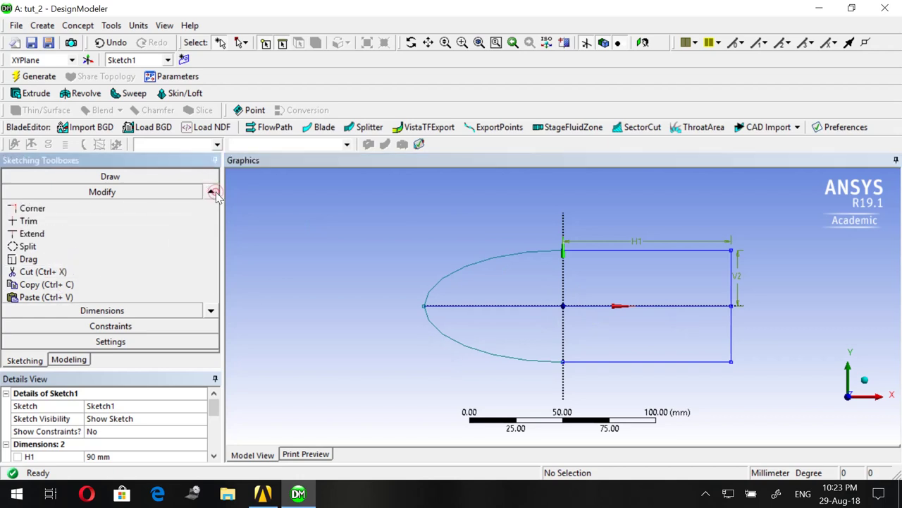
pyautogui.click(53, 222)
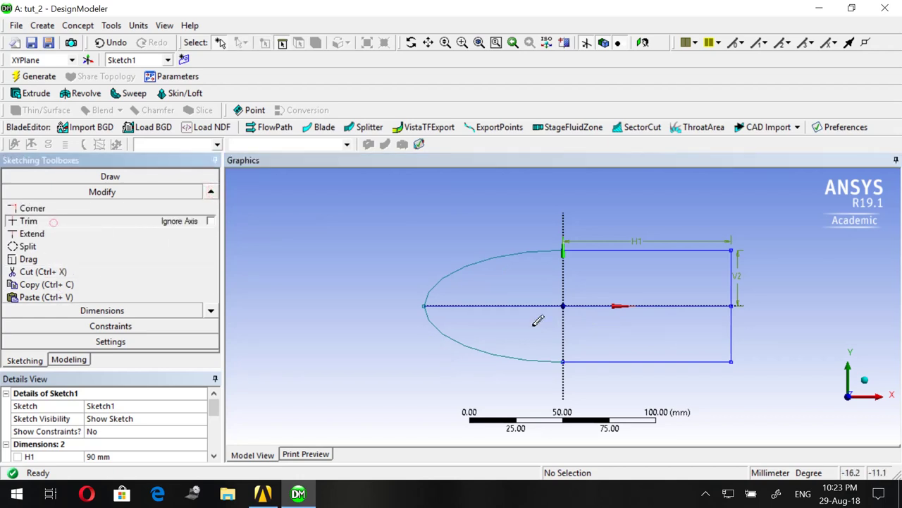
pyautogui.click(594, 305)
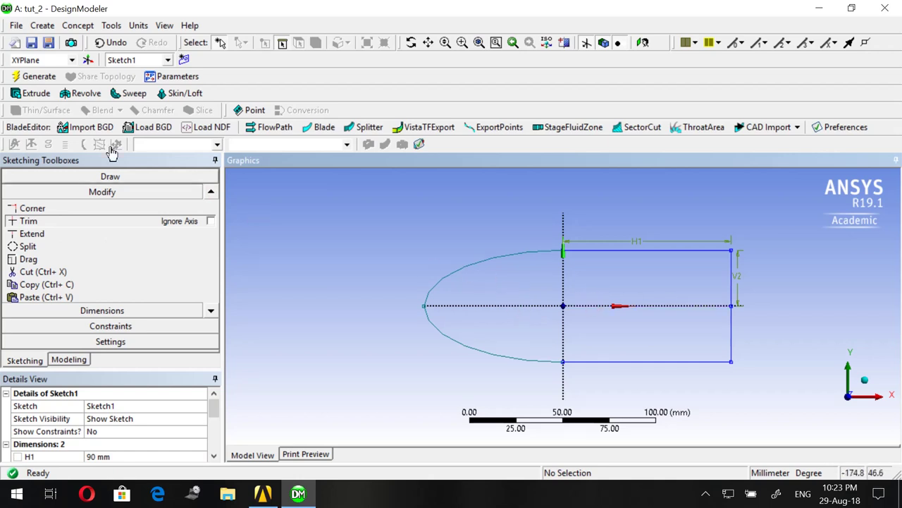
# Create a surface from Sketch1 with Surfaces From Sketches and generate it
pyautogui.click(78, 25)
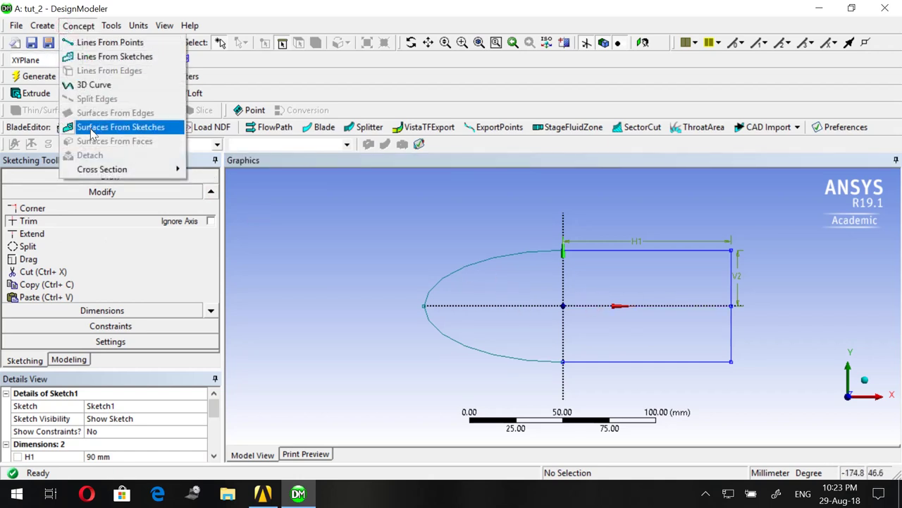
pyautogui.click(92, 128)
pyautogui.click(456, 268)
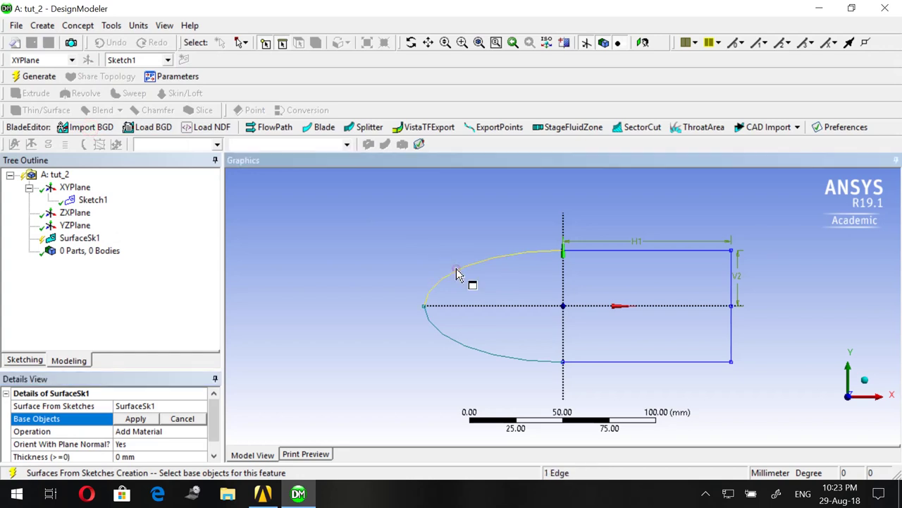
pyautogui.click(150, 420)
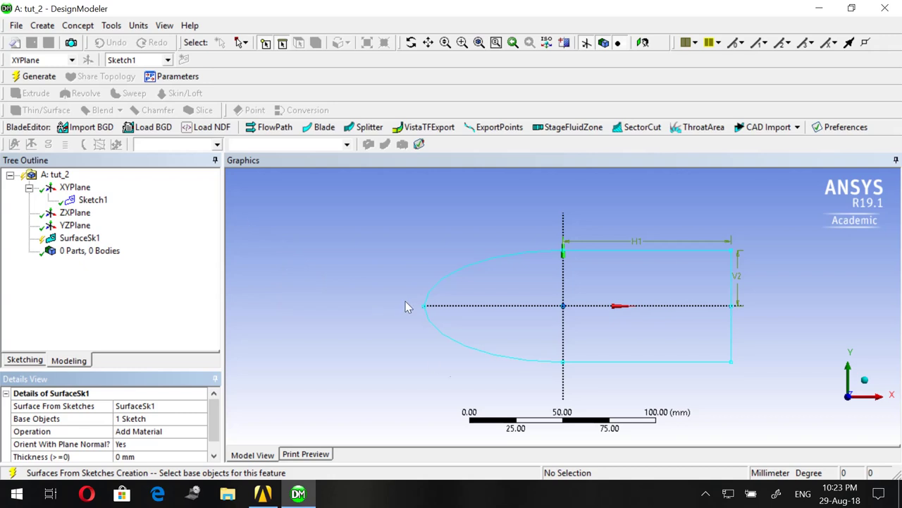
pyautogui.click(35, 77)
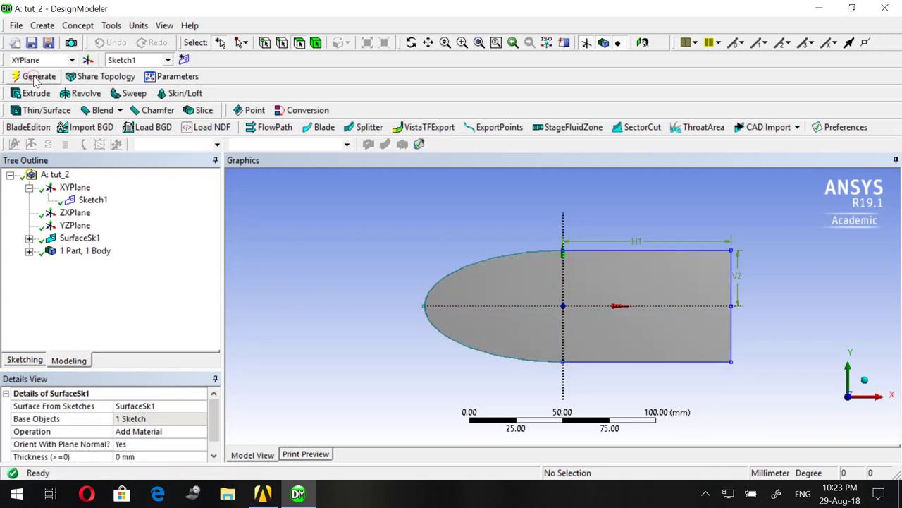
# Add a new sketch on the XYPlane and enter sketching mode for it
pyautogui.scroll(-2, 620, 242)
pyautogui.scroll(-1, 619, 243)
pyautogui.scroll(1, 619, 243)
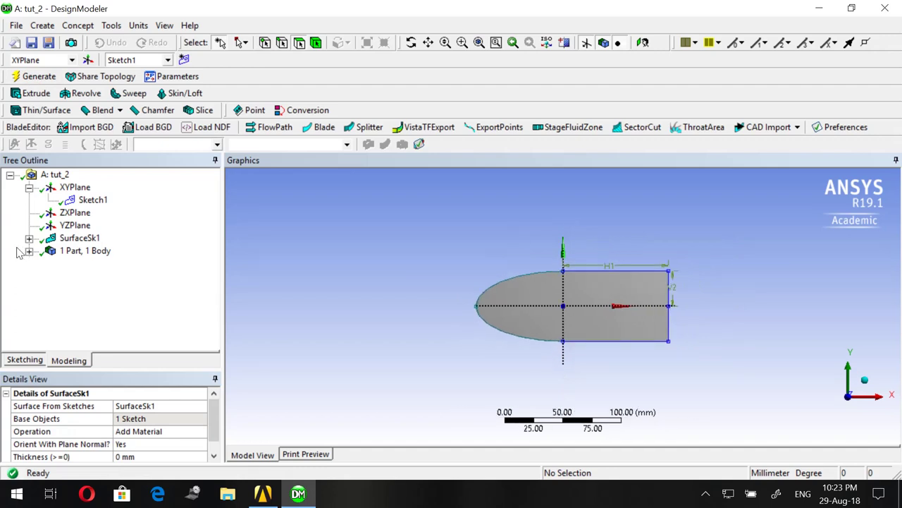
pyautogui.click(184, 60)
pyautogui.click(25, 361)
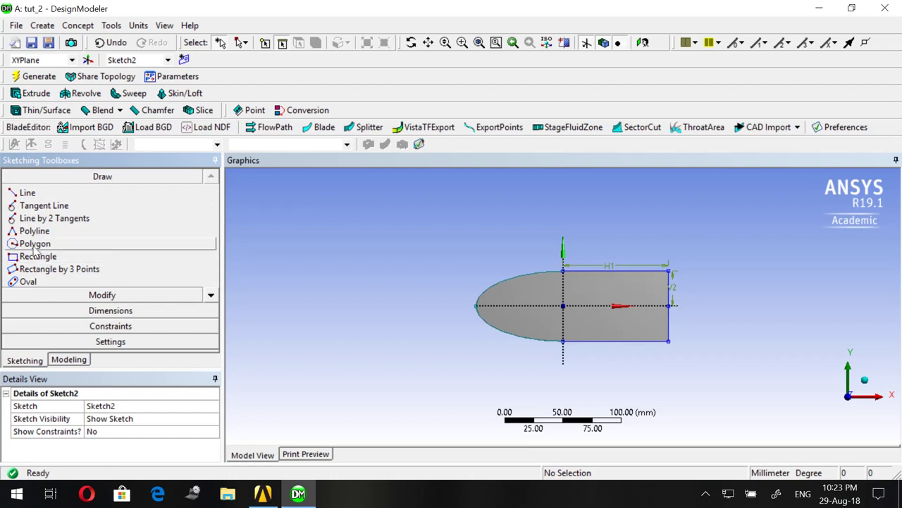
# Draw a circle centred on the origin, about 1784 mm in diameter, enclosing the half-ellipse-and-rectangle surface
pyautogui.click(211, 294)
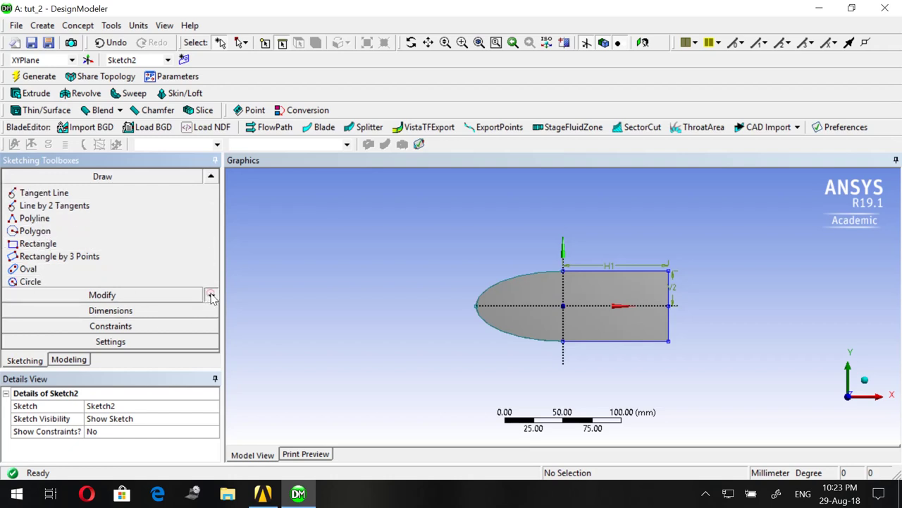
pyautogui.click(211, 295)
pyautogui.click(211, 294)
pyautogui.click(31, 255)
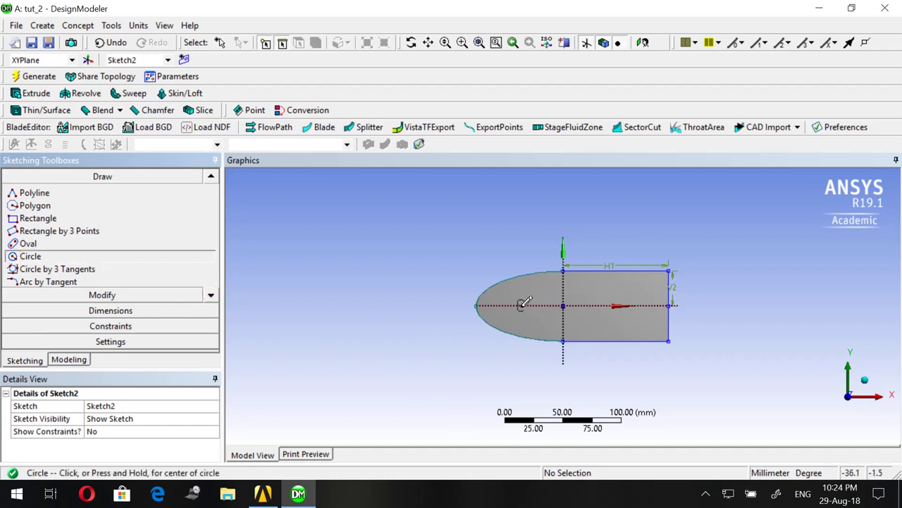
pyautogui.click(563, 304)
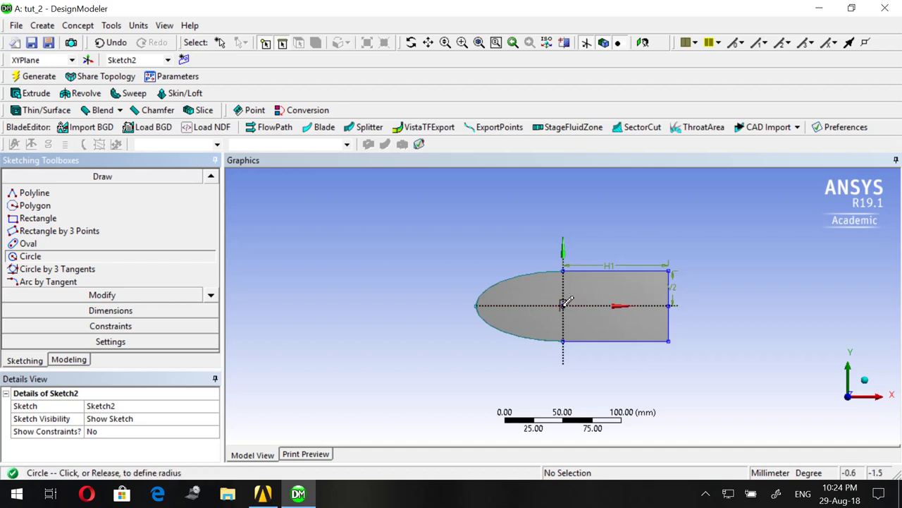
pyautogui.scroll(-5, 577, 257)
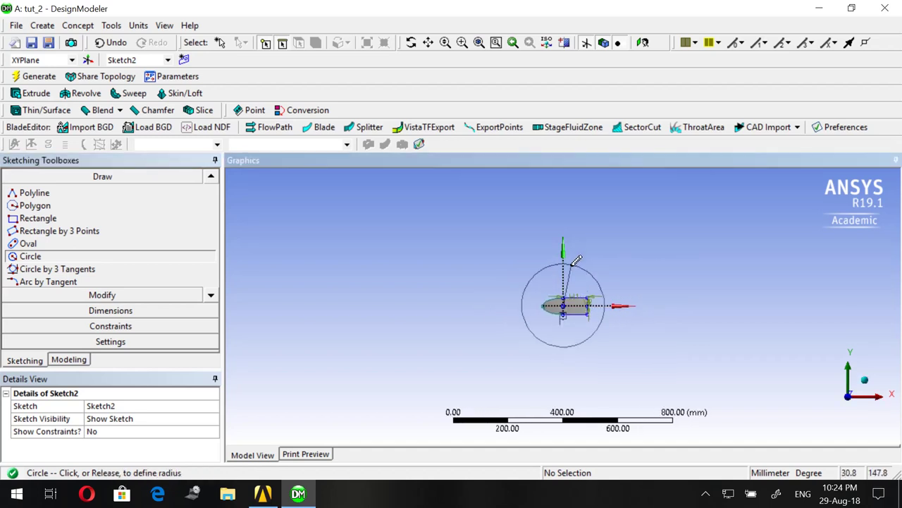
pyautogui.scroll(-1, 576, 257)
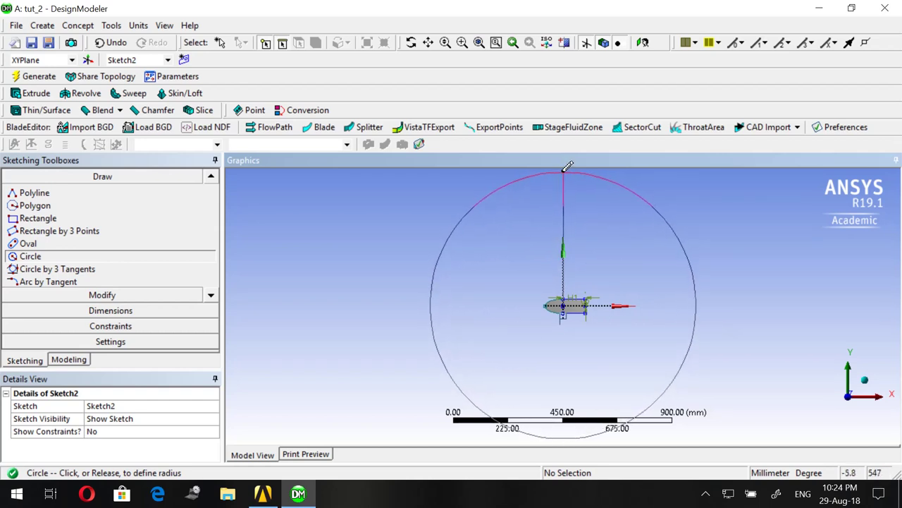
pyautogui.scroll(-1, 568, 167)
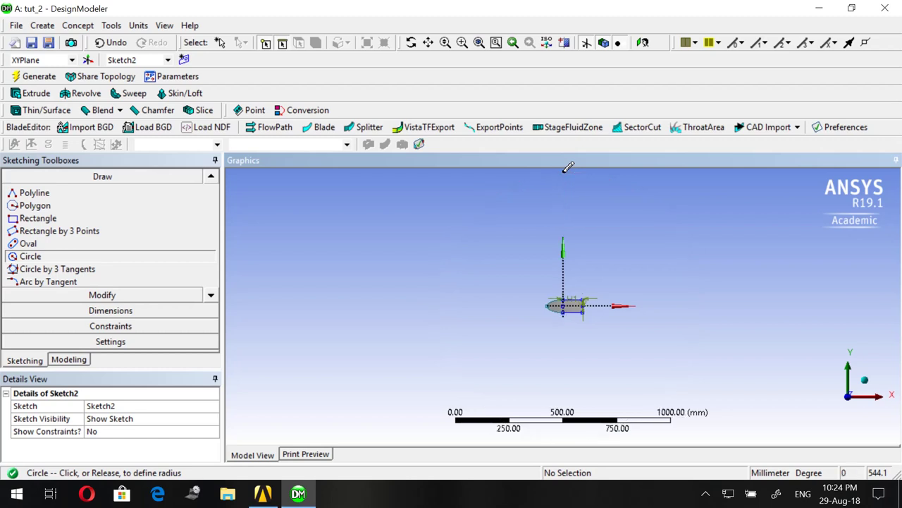
pyautogui.scroll(-2, 567, 165)
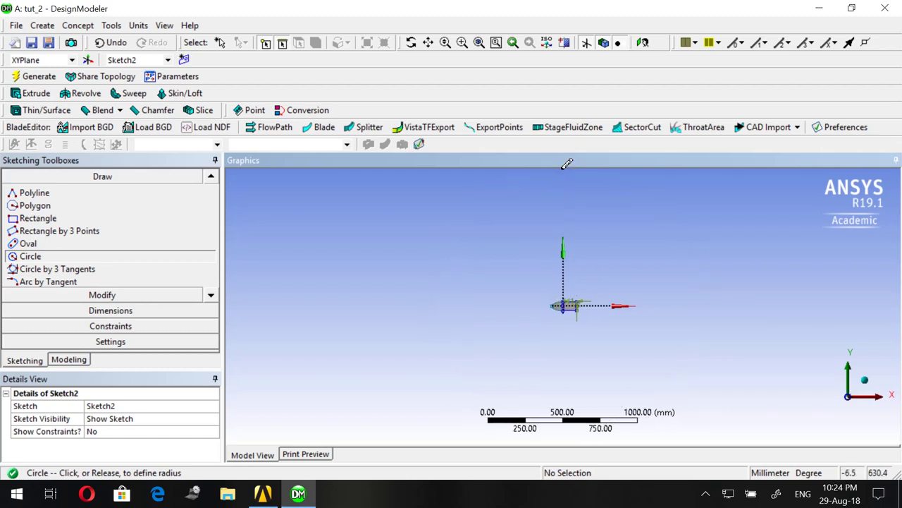
pyautogui.click(566, 167)
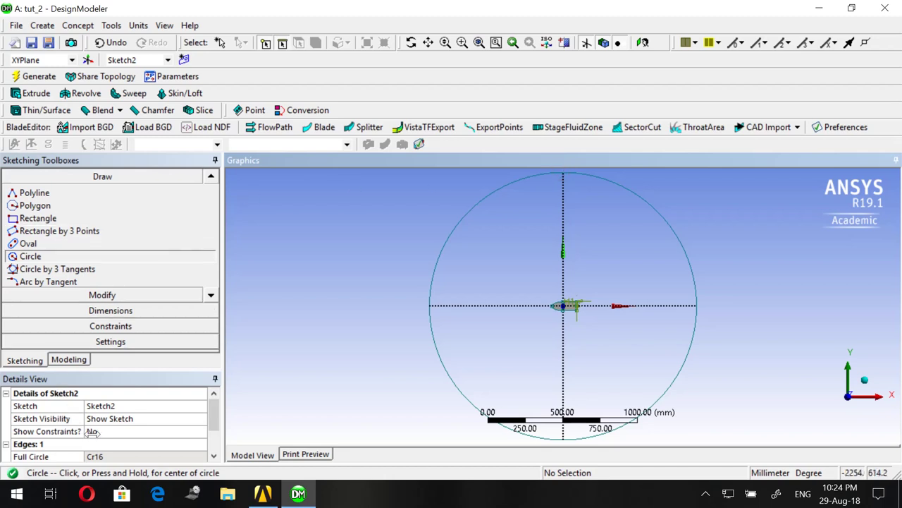
# Dimension the circle's diameter and set it to 2000 mm
pyautogui.click(71, 310)
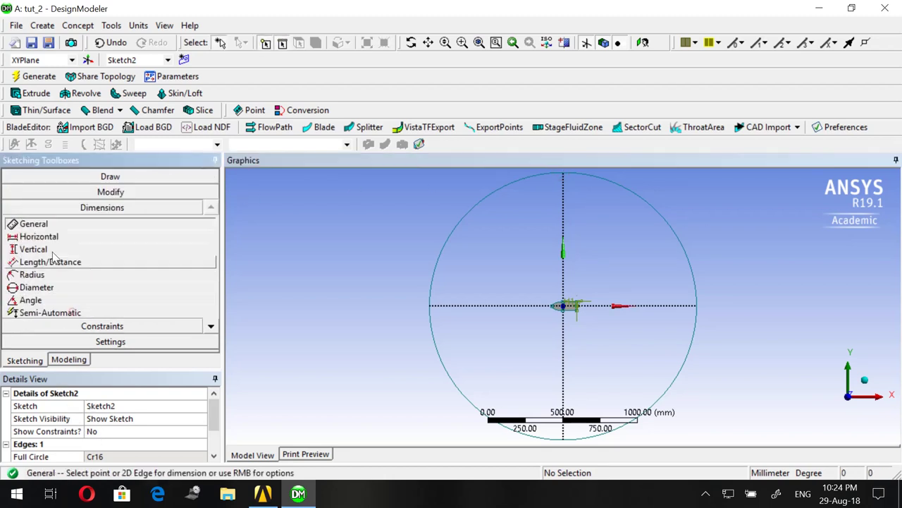
pyautogui.click(510, 192)
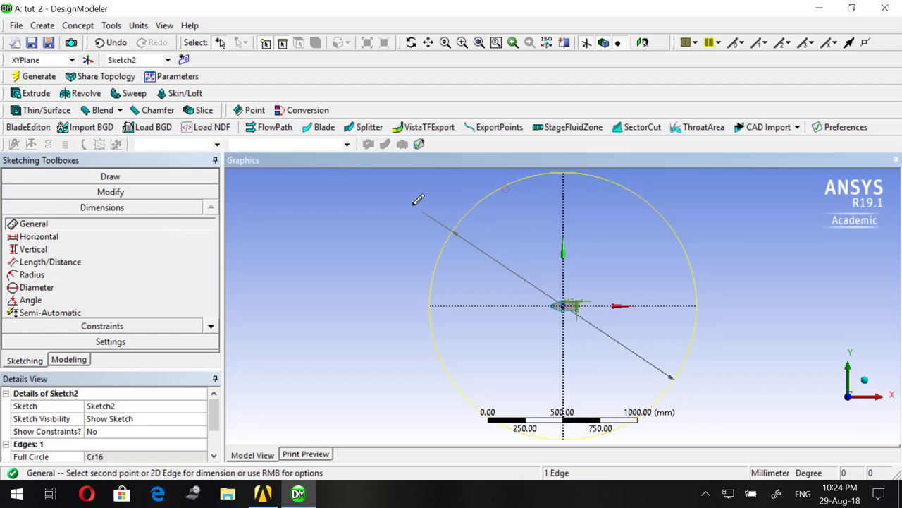
pyautogui.click(401, 190)
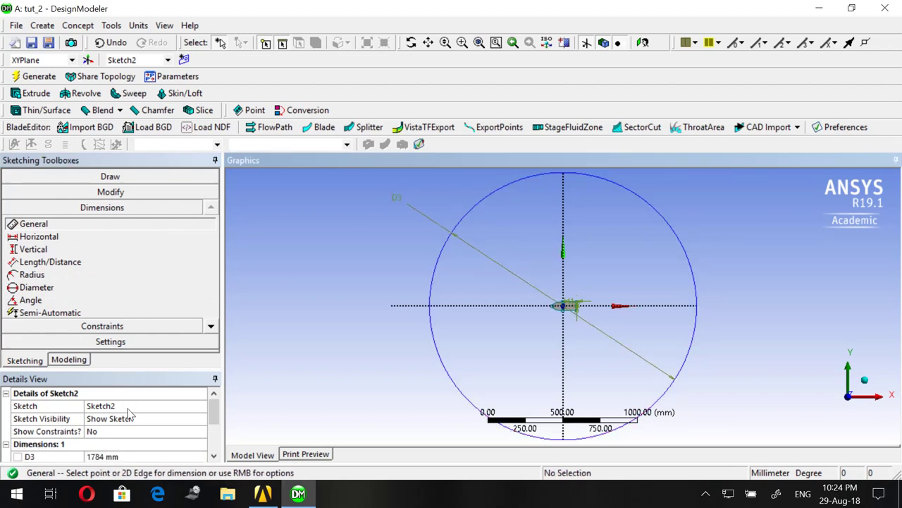
pyautogui.scroll(-1, 129, 416)
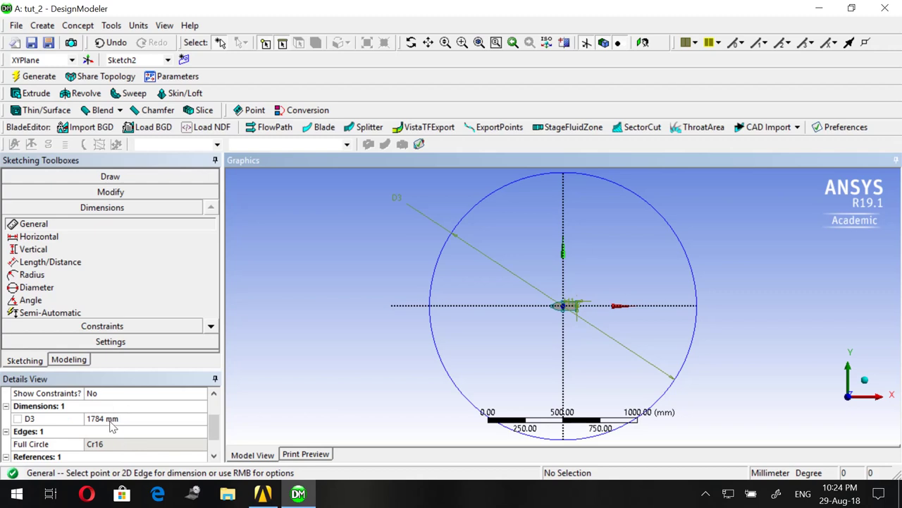
pyautogui.click(111, 421)
pyautogui.write('200')
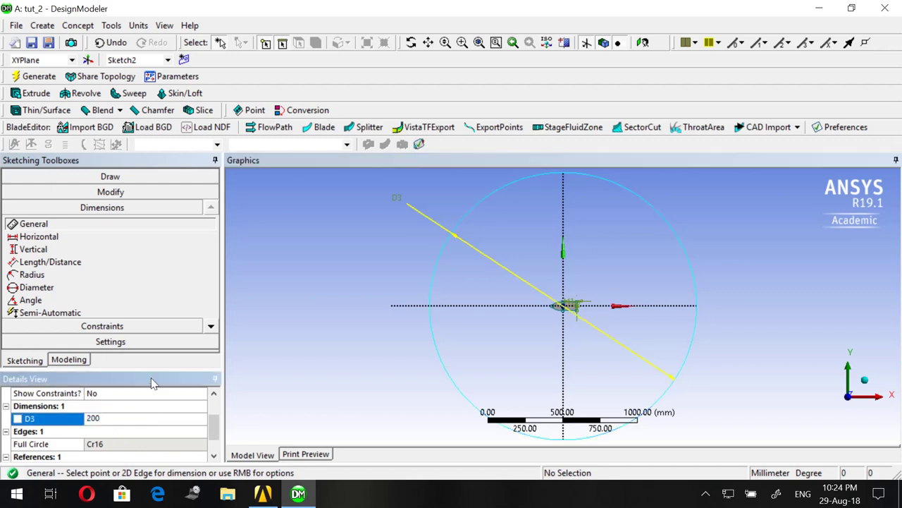
pyautogui.write('0')
pyautogui.press('Return')
pyautogui.scroll(-3, 705, 261)
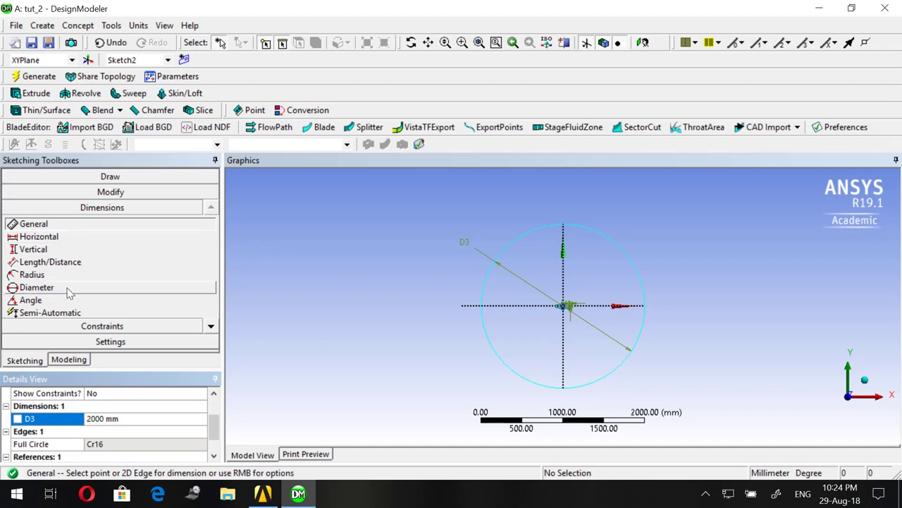
# Draw a rectangle from the origin up and to the right, about 2000 mm wide and 1060 mm high, extending past the circle
pyautogui.click(116, 179)
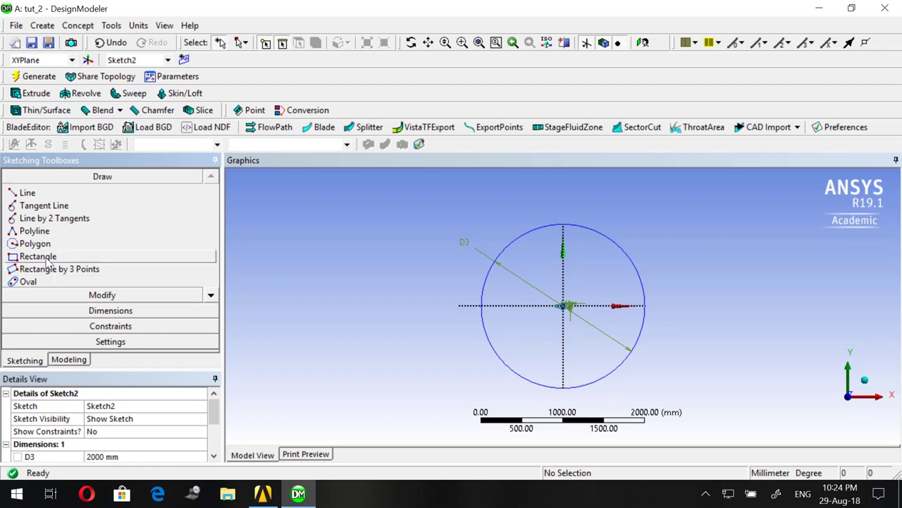
pyautogui.click(38, 257)
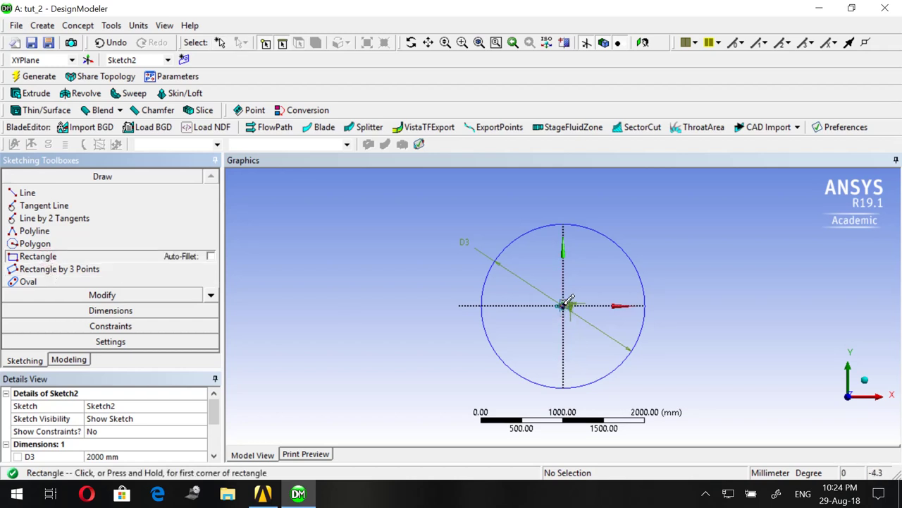
pyautogui.scroll(3, 569, 300)
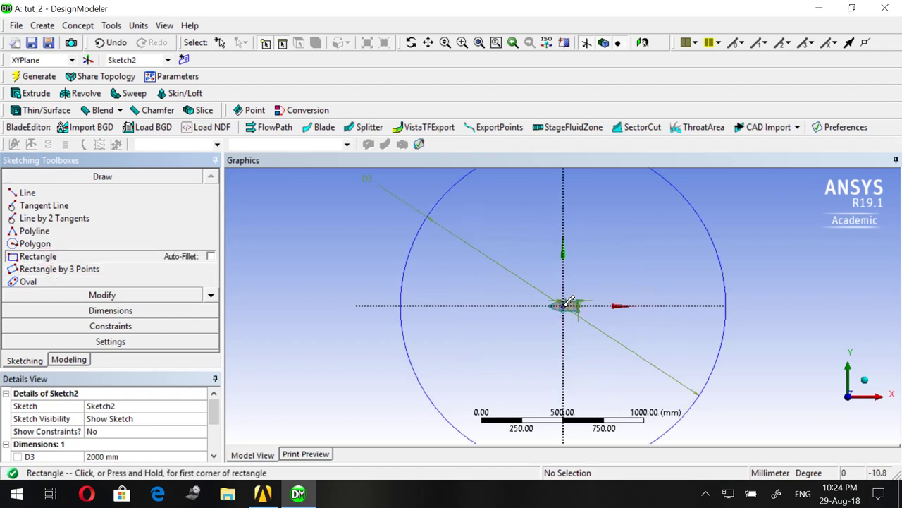
pyautogui.scroll(2, 569, 299)
pyautogui.click(564, 305)
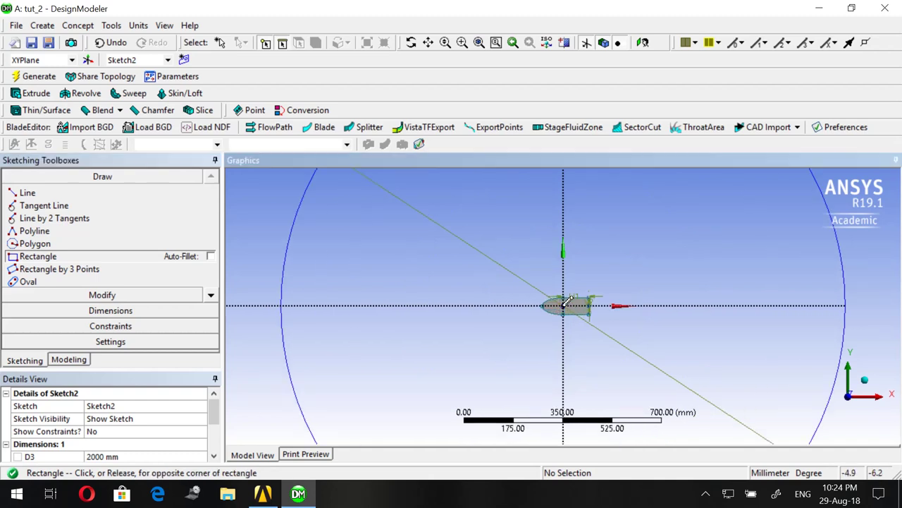
pyautogui.scroll(-4, 718, 247)
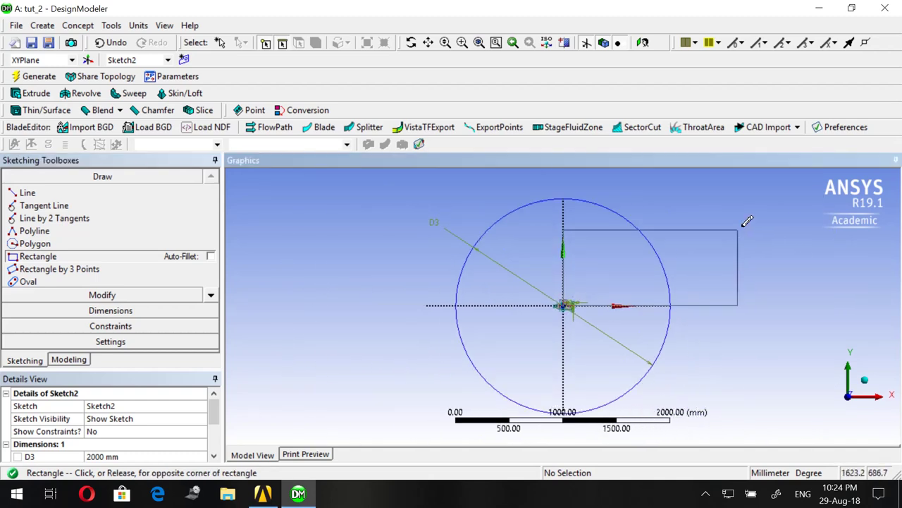
pyautogui.click(777, 192)
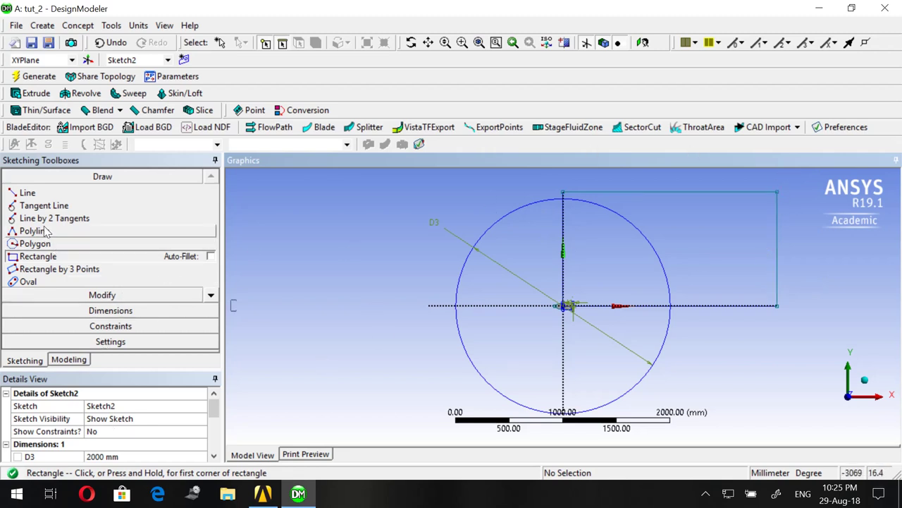
# Dimension the right vertical edge of the upper rectangle and set its height to 1000 mm
pyautogui.click(106, 310)
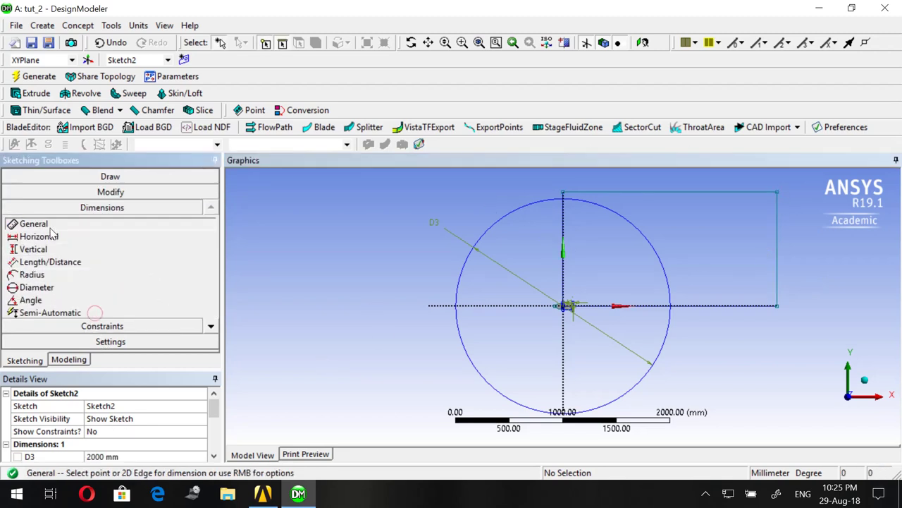
pyautogui.click(778, 248)
pyautogui.click(804, 250)
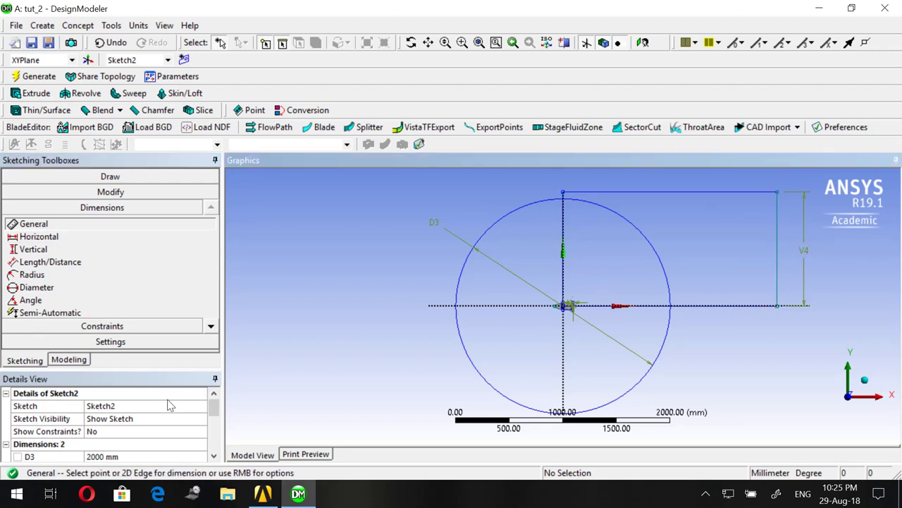
pyautogui.scroll(-2, 147, 430)
pyautogui.click(109, 392)
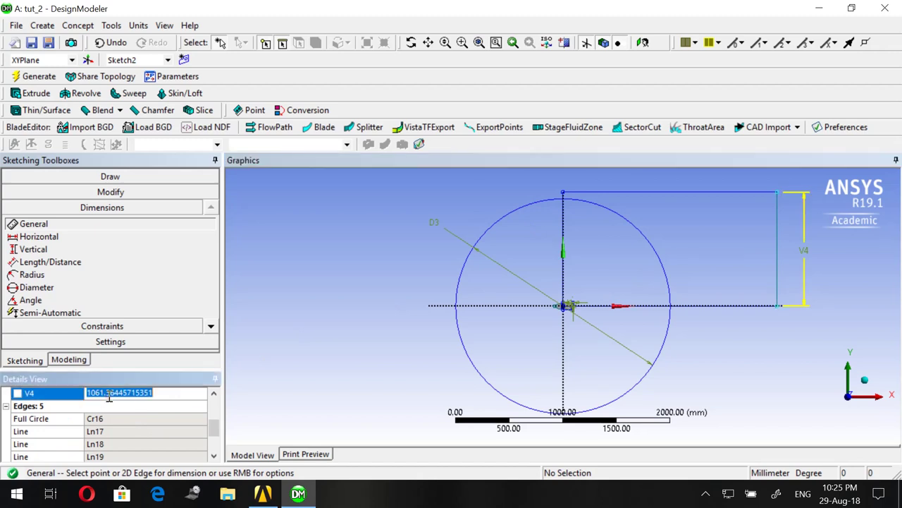
pyautogui.write('1000')
pyautogui.press('Return')
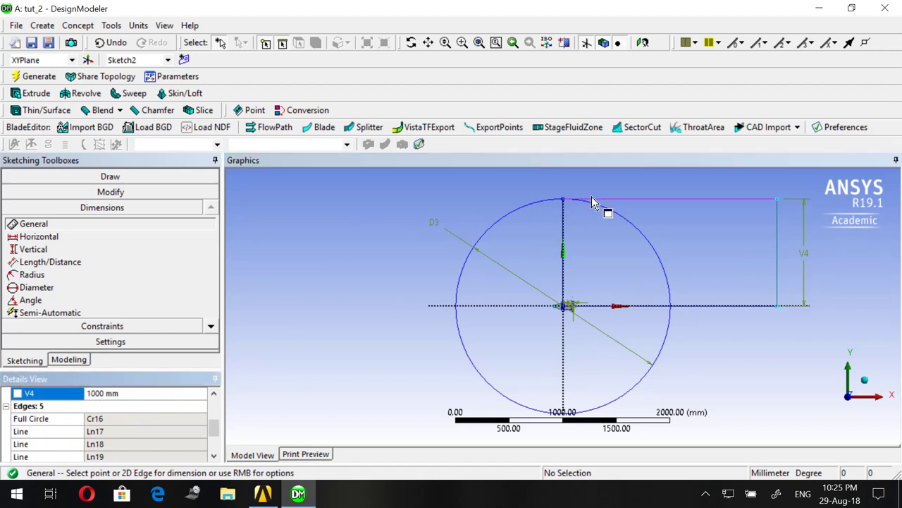
# Draw a second rectangle from the origin below the horizontal axis, about 958 mm high, ending in line with the upper rectangle's right edge
pyautogui.click(110, 176)
pyautogui.click(51, 258)
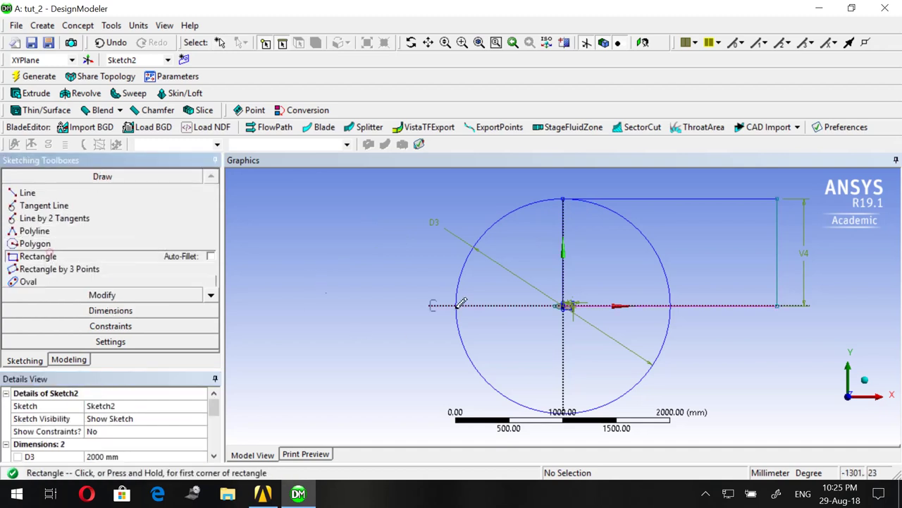
pyautogui.scroll(5, 564, 305)
pyautogui.scroll(3, 568, 302)
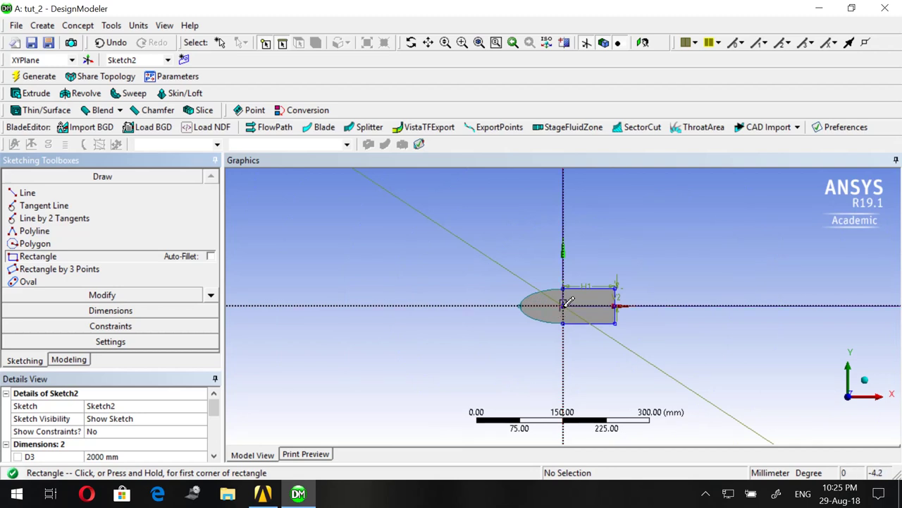
pyautogui.click(564, 304)
pyautogui.scroll(-4, 741, 353)
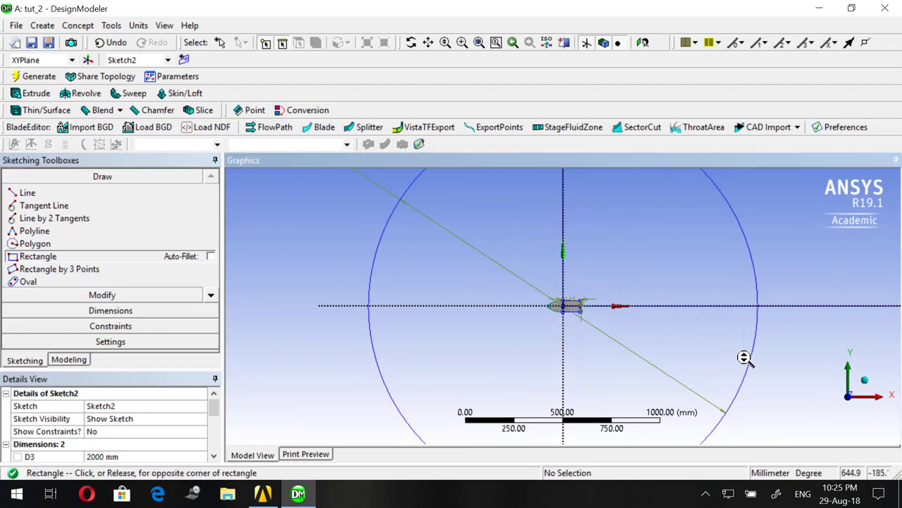
pyautogui.scroll(-2, 748, 349)
pyautogui.scroll(-2, 769, 383)
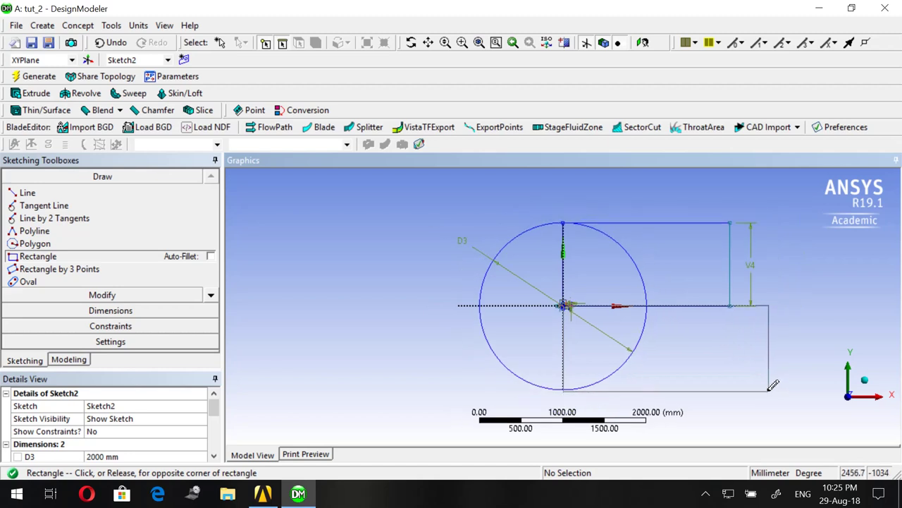
pyautogui.click(730, 385)
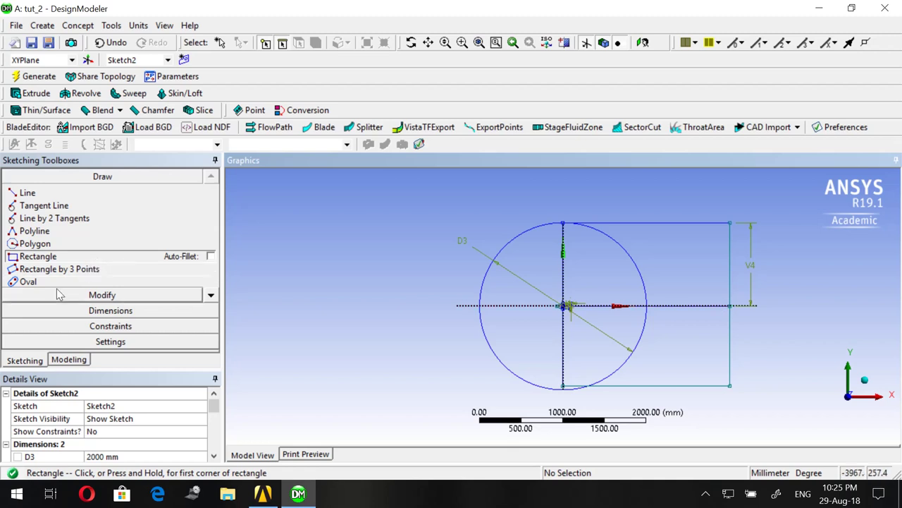
# Dimension the right vertical edge of the lower rectangle and set its height to 1000 mm
pyautogui.click(102, 308)
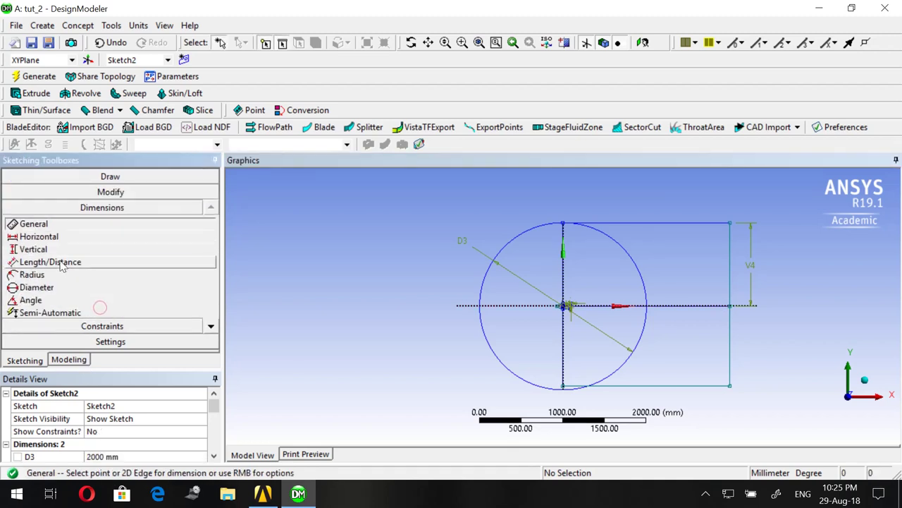
pyautogui.click(729, 353)
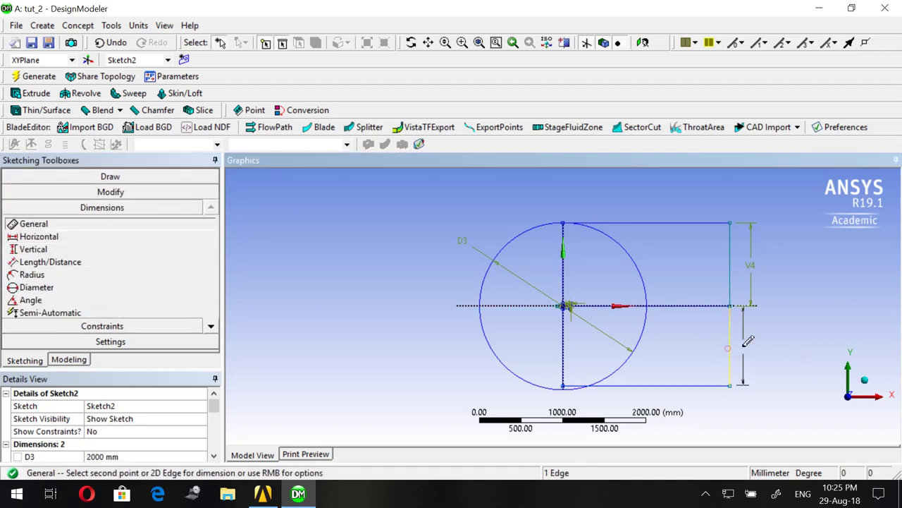
pyautogui.click(741, 346)
pyautogui.scroll(-1, 124, 420)
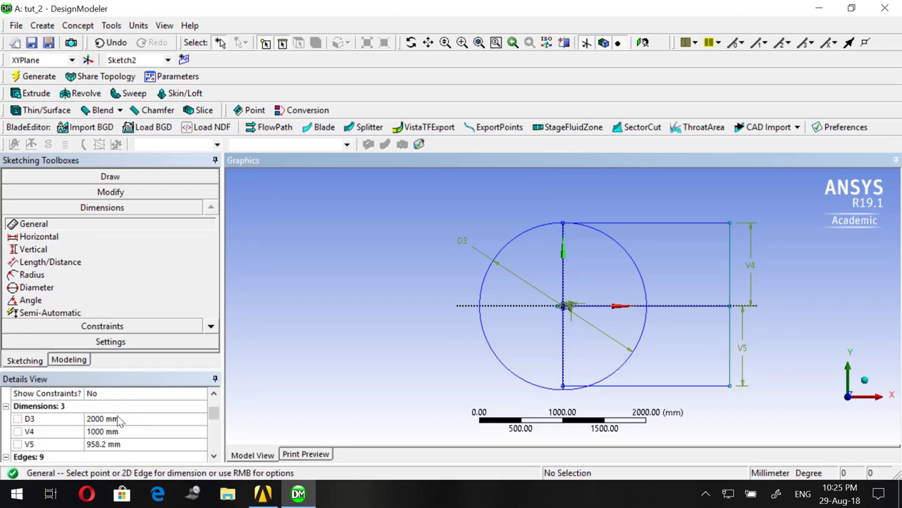
pyautogui.click(116, 444)
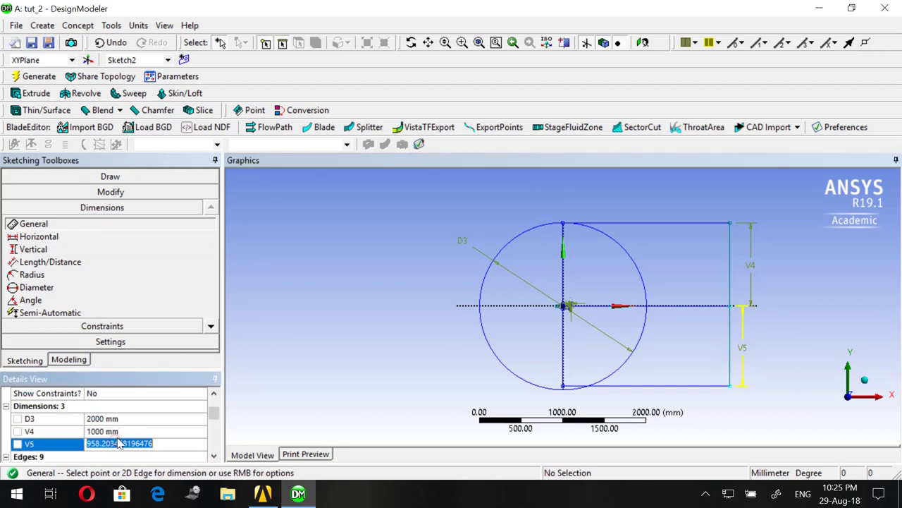
pyautogui.write('1000')
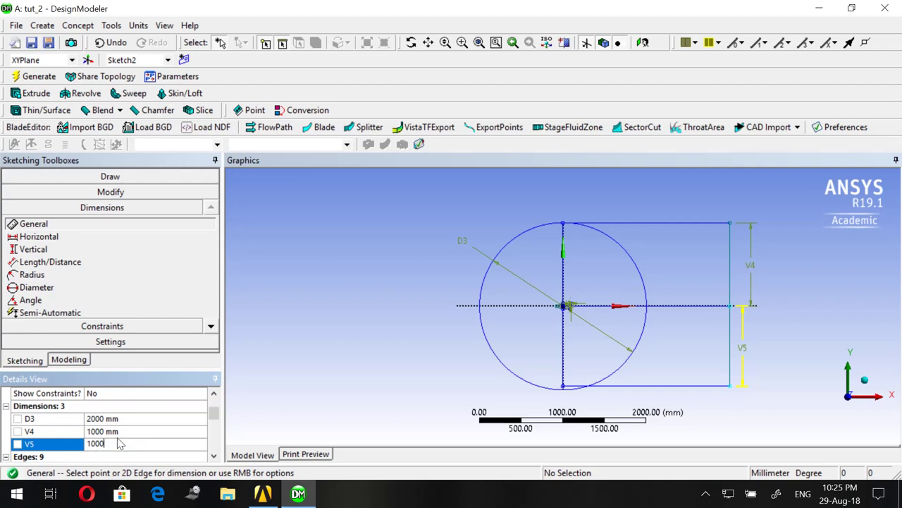
pyautogui.press('Return')
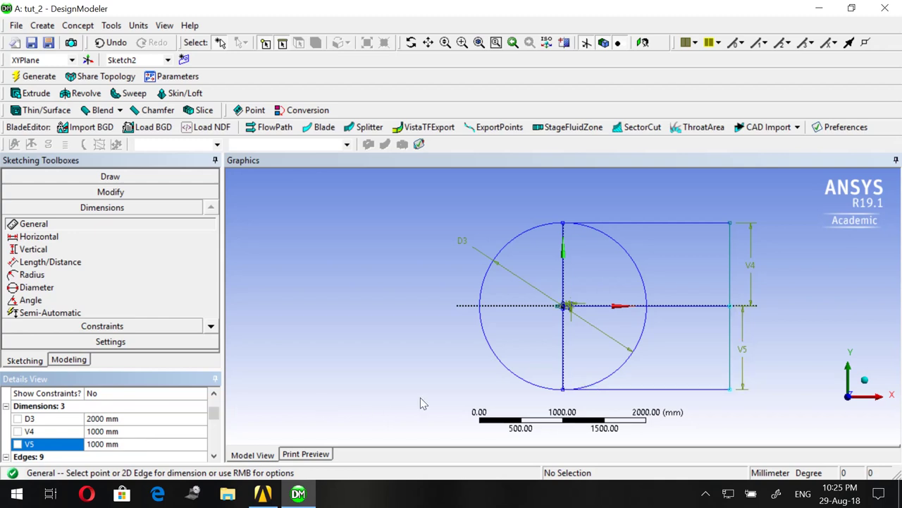
# Trim away the rectangles' shared horizontal edges along the X axis, both inside and outside the circle
pyautogui.scroll(1, 420, 403)
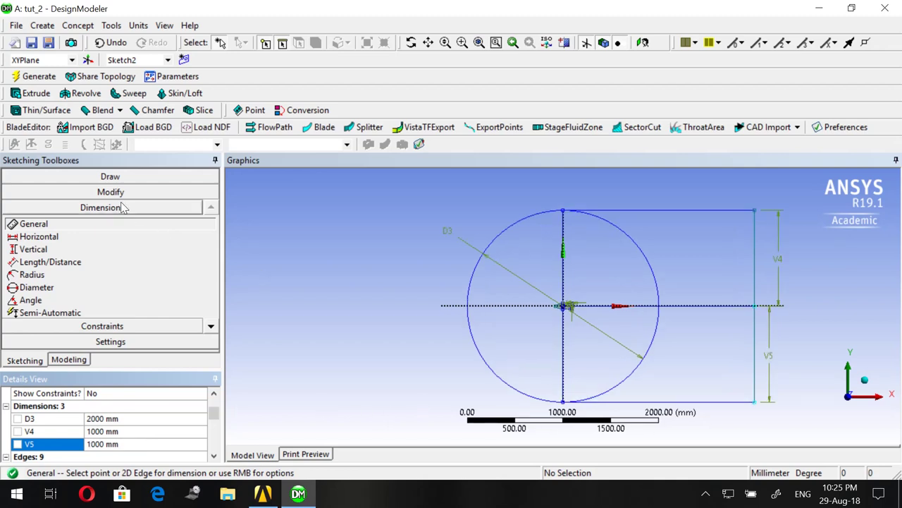
pyautogui.click(106, 176)
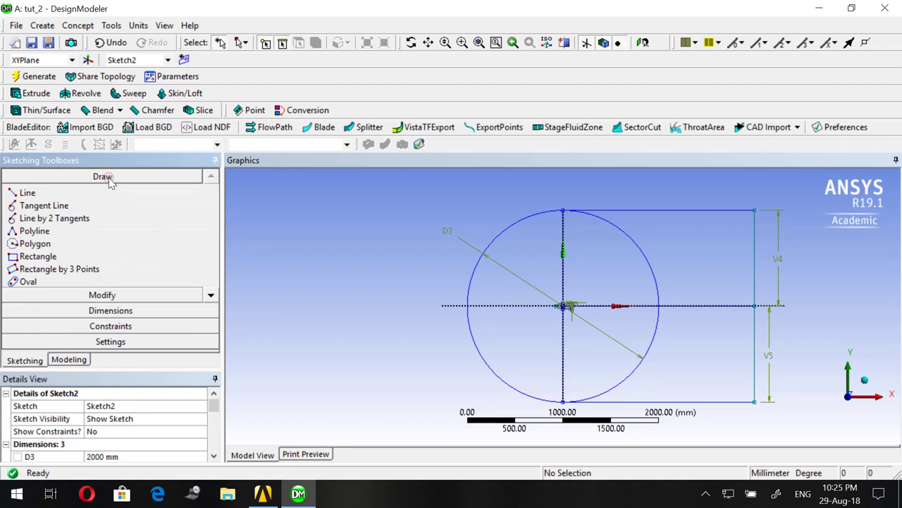
pyautogui.click(75, 295)
pyautogui.scroll(2, 743, 385)
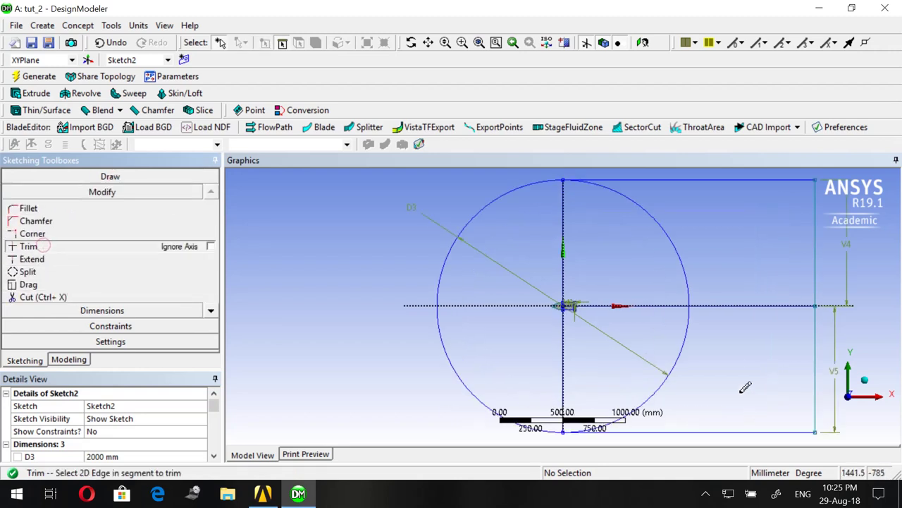
pyautogui.click(746, 311)
pyautogui.click(641, 303)
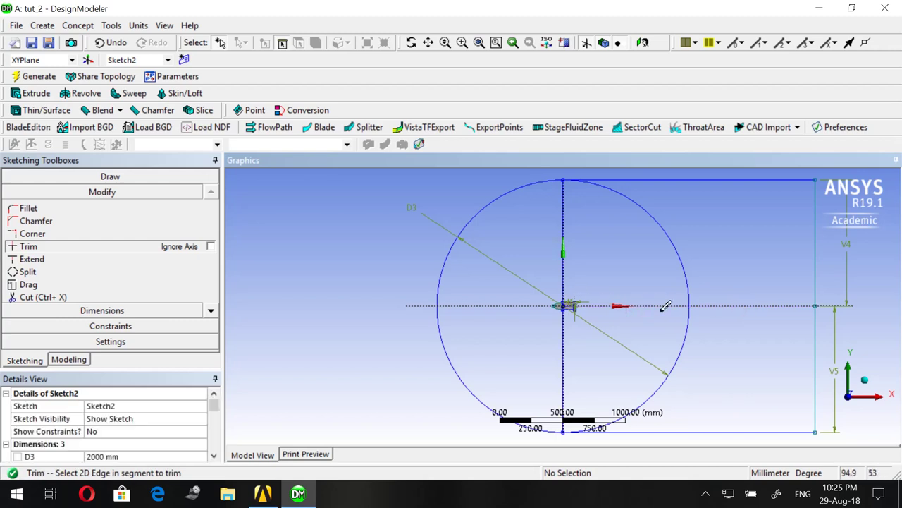
# Trim the remaining interior edges along the Y axis and inside the small body, plus the right half of the circle
pyautogui.scroll(-2, 761, 290)
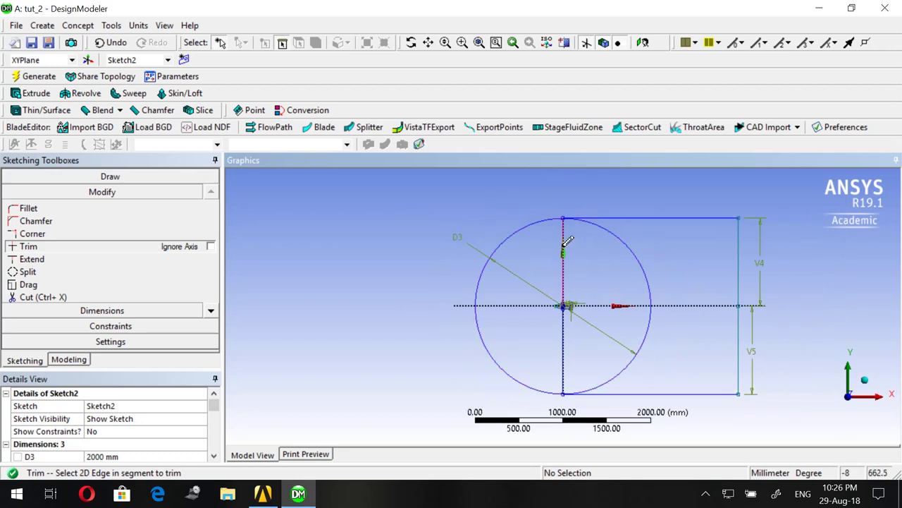
pyautogui.scroll(2, 564, 317)
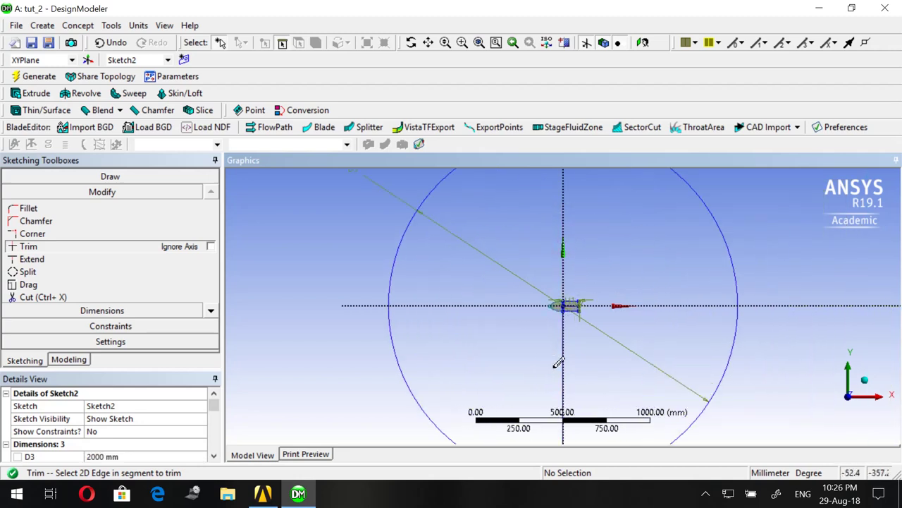
pyautogui.scroll(7, 566, 338)
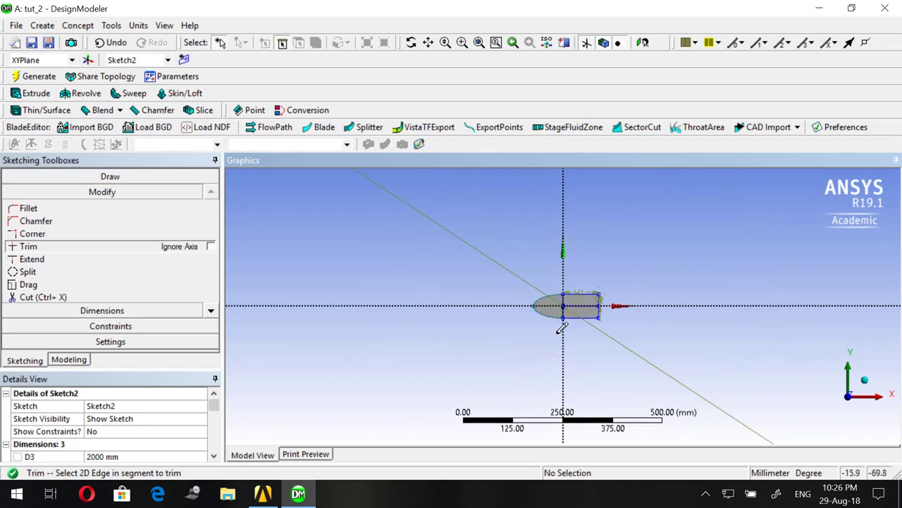
pyautogui.scroll(1, 566, 324)
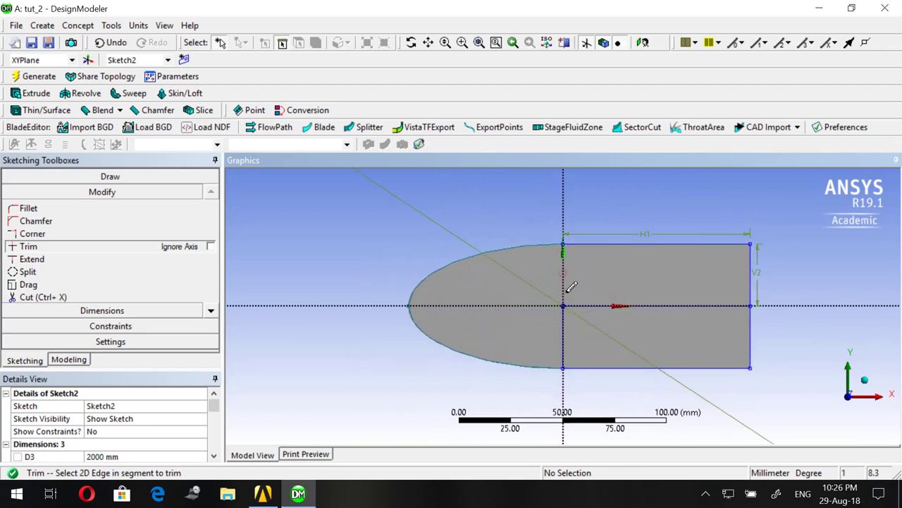
pyautogui.click(563, 332)
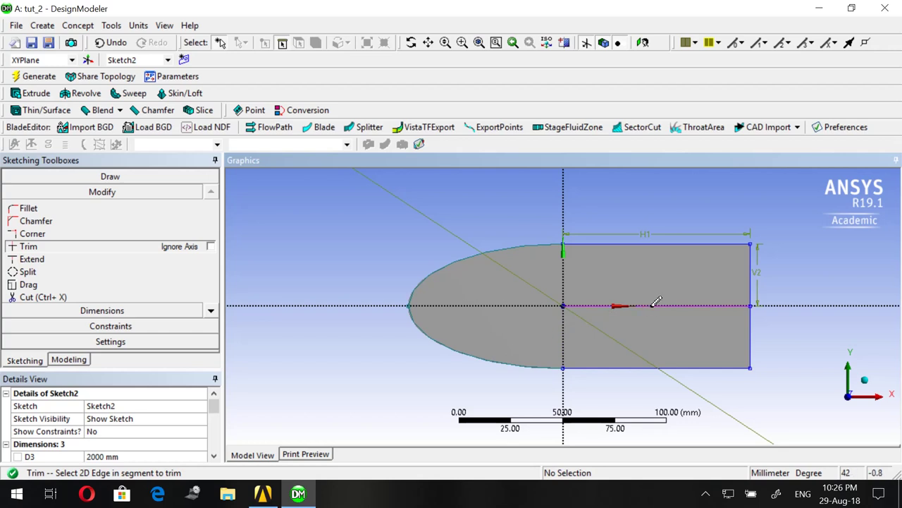
pyautogui.scroll(-6, 675, 306)
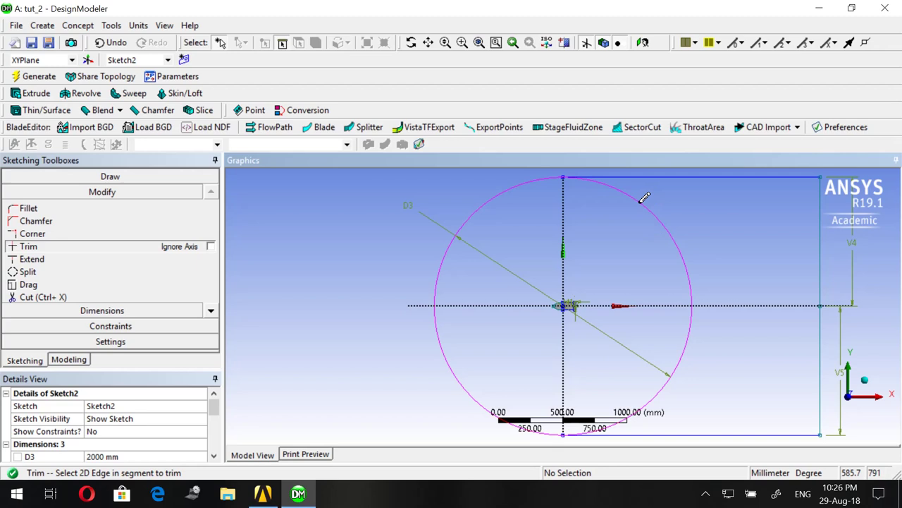
pyautogui.click(688, 343)
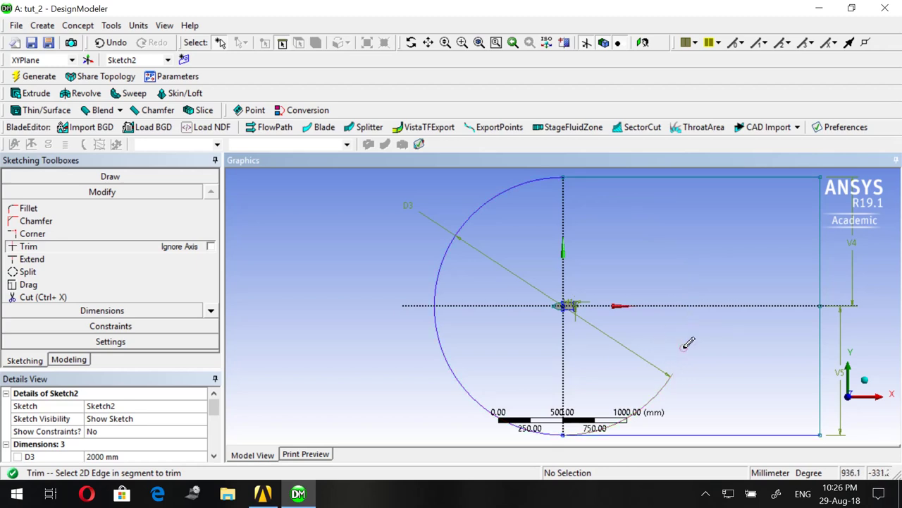
# Delete the diameter dimension D3 from the remaining semicircular arc
pyautogui.click(62, 313)
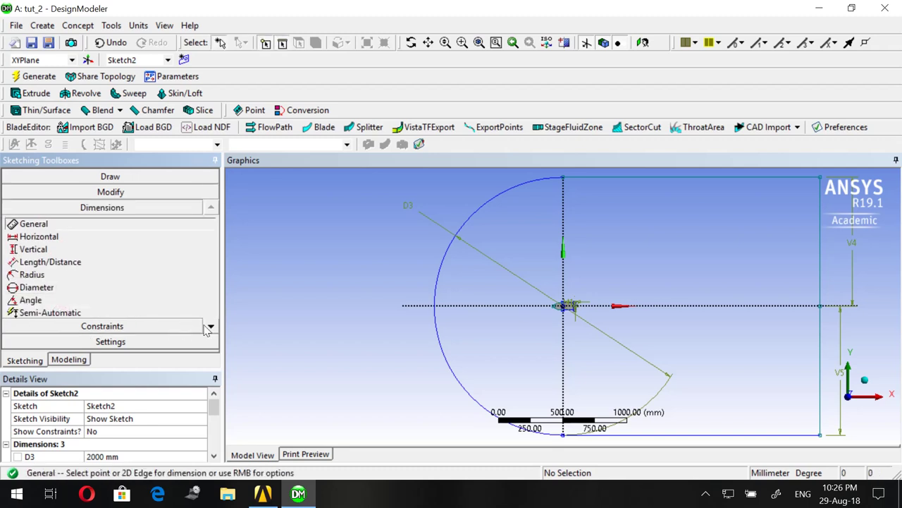
pyautogui.click(211, 328)
pyautogui.click(211, 328)
pyautogui.click(211, 328)
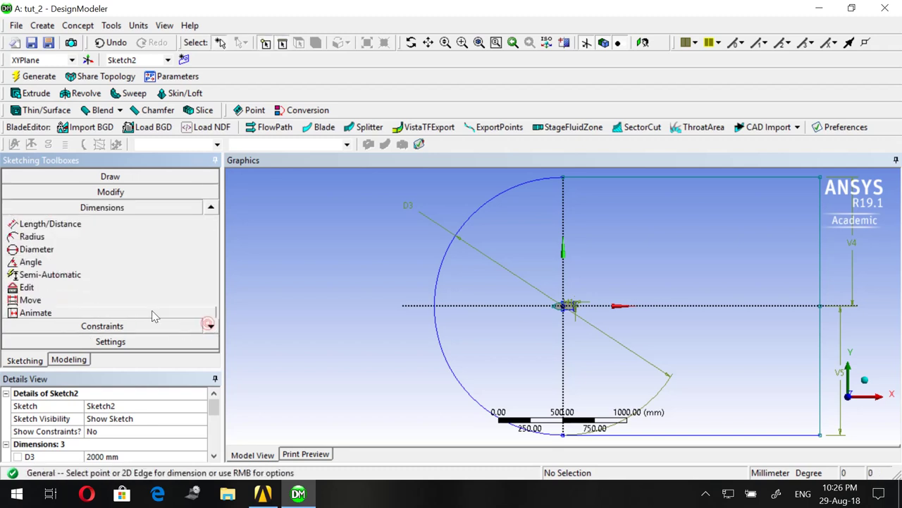
pyautogui.click(113, 300)
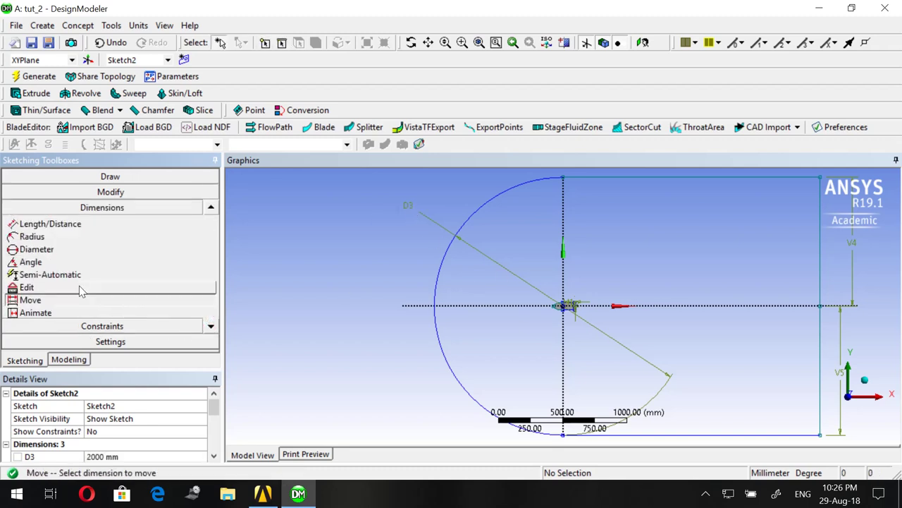
pyautogui.click(211, 328)
pyautogui.click(212, 328)
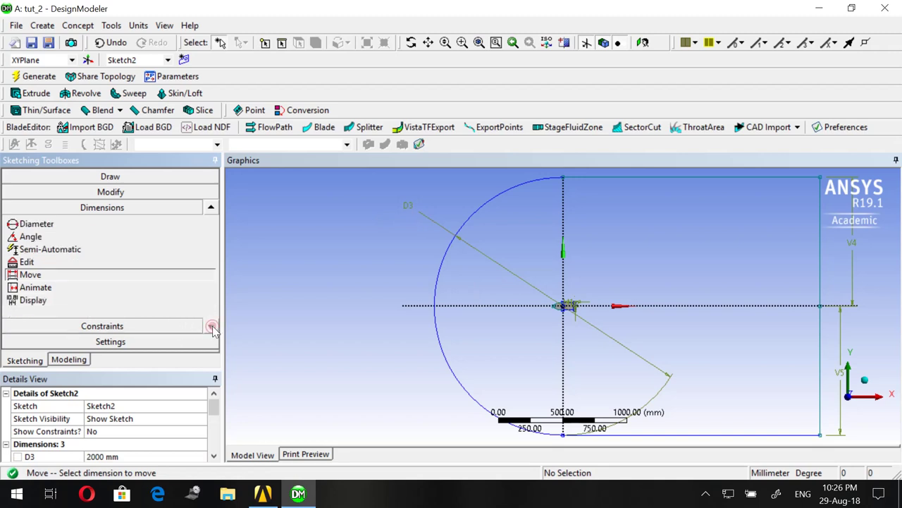
pyautogui.click(79, 262)
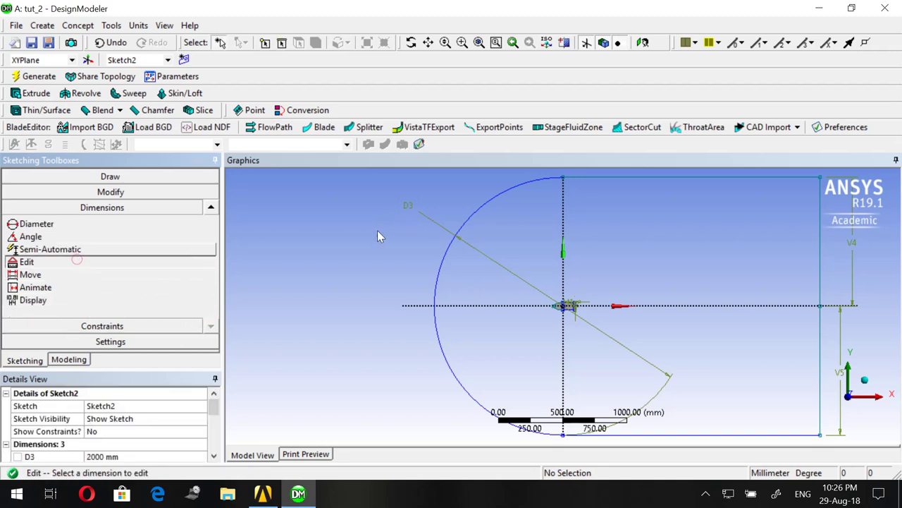
pyautogui.click(411, 208)
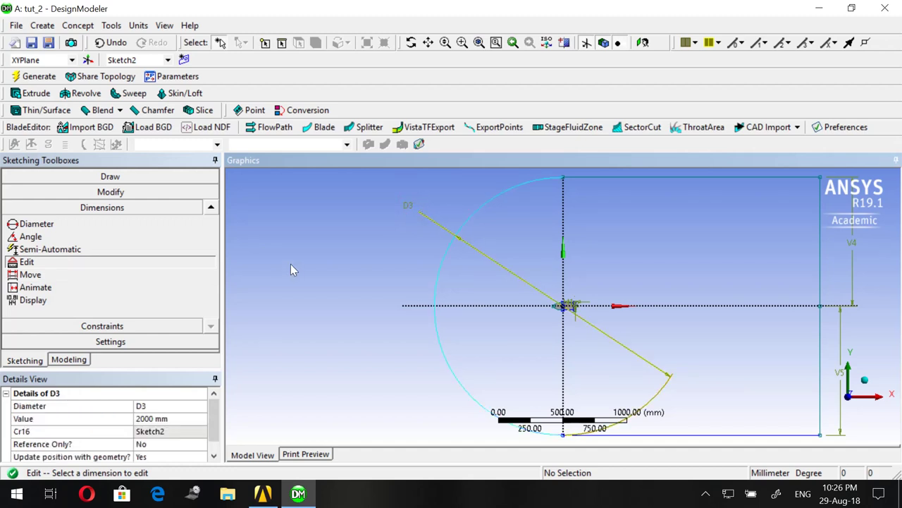
pyautogui.press('Delete')
pyautogui.scroll(-2, 383, 285)
pyautogui.scroll(-1, 384, 286)
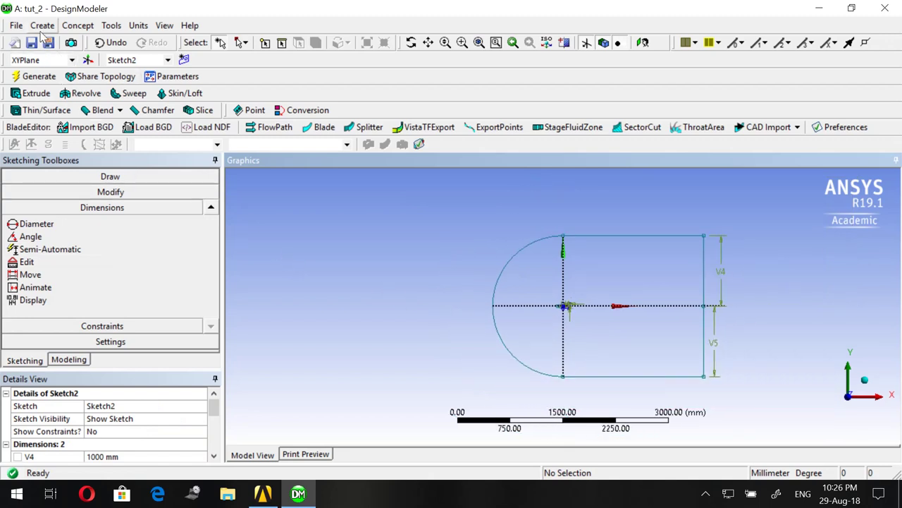
# Generate a surface from Sketch2, the outer domain outline, with the operation set to Add Frozen
pyautogui.click(78, 25)
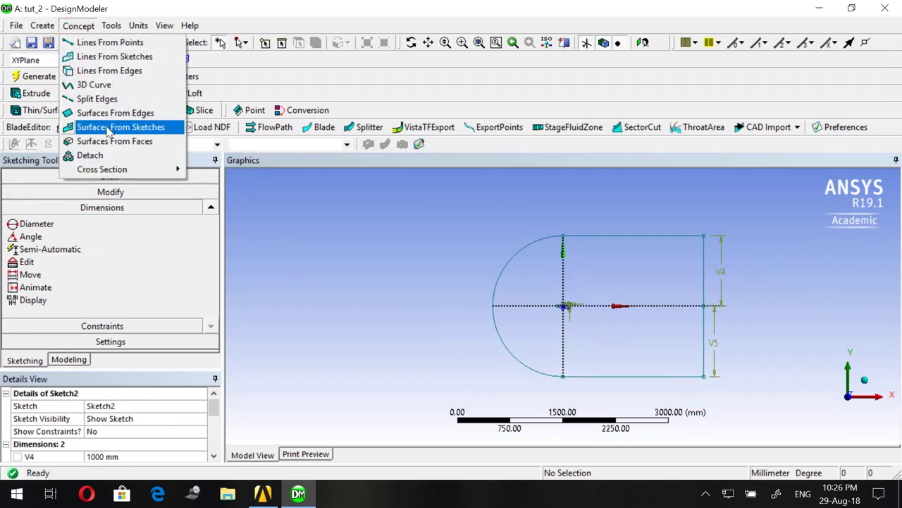
pyautogui.click(109, 129)
pyautogui.click(555, 241)
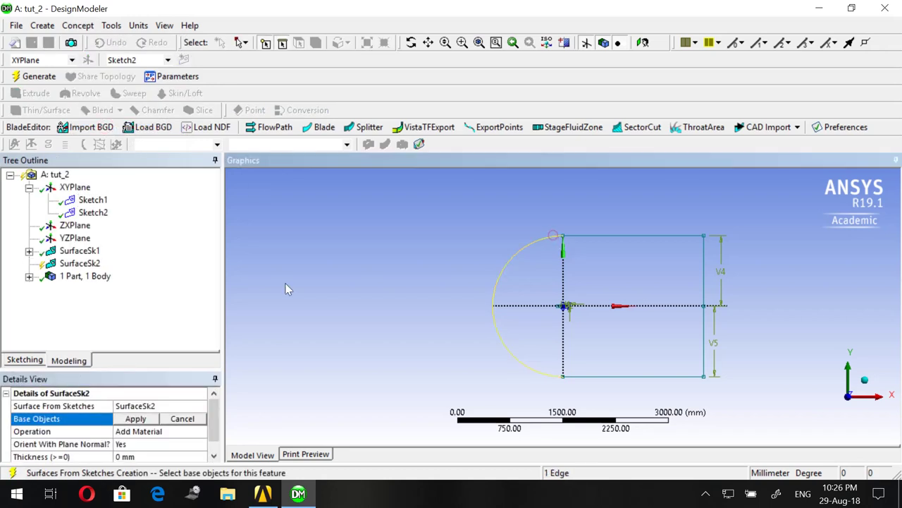
pyautogui.click(124, 421)
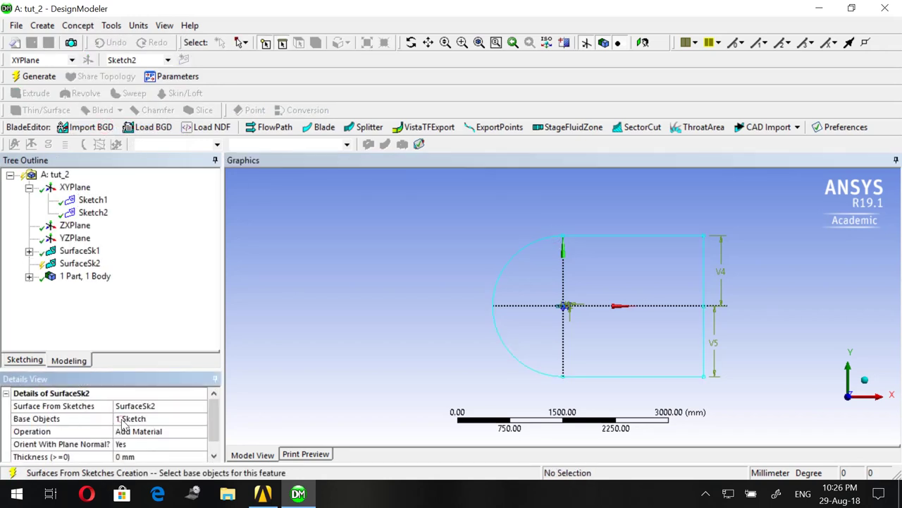
pyautogui.click(139, 421)
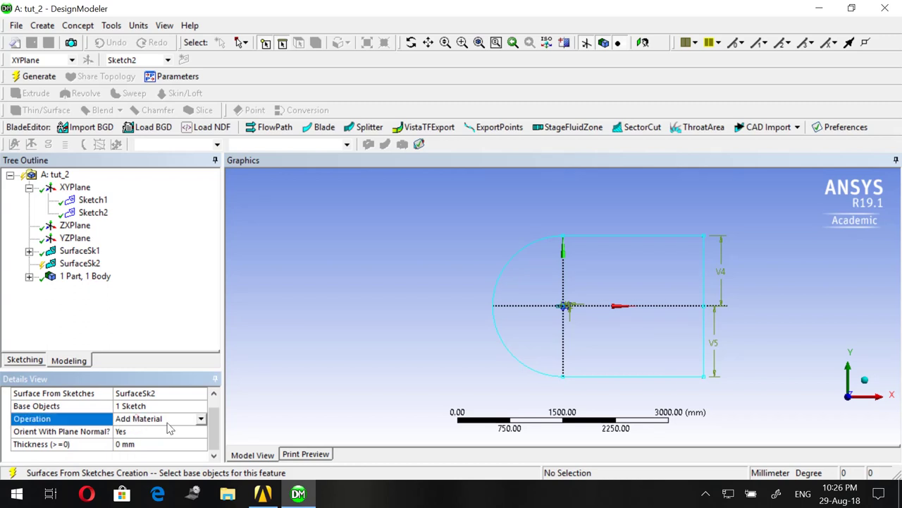
pyautogui.click(202, 420)
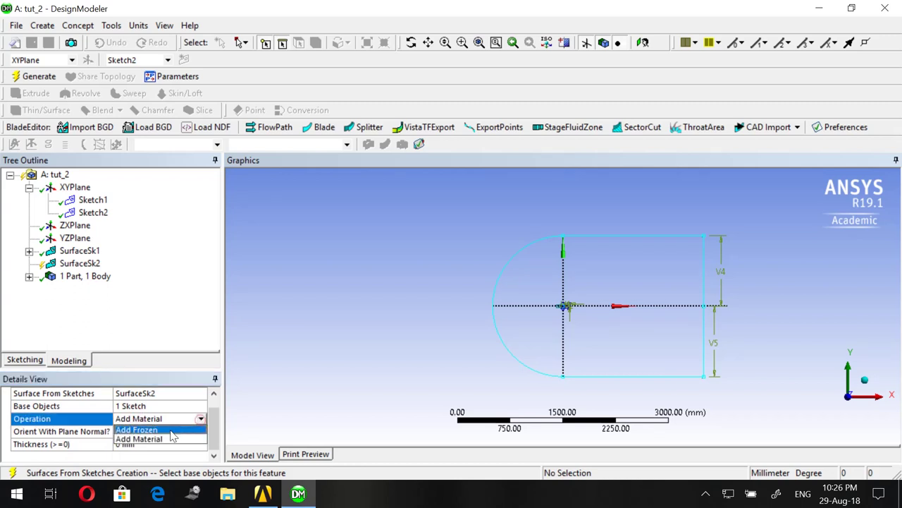
pyautogui.click(152, 430)
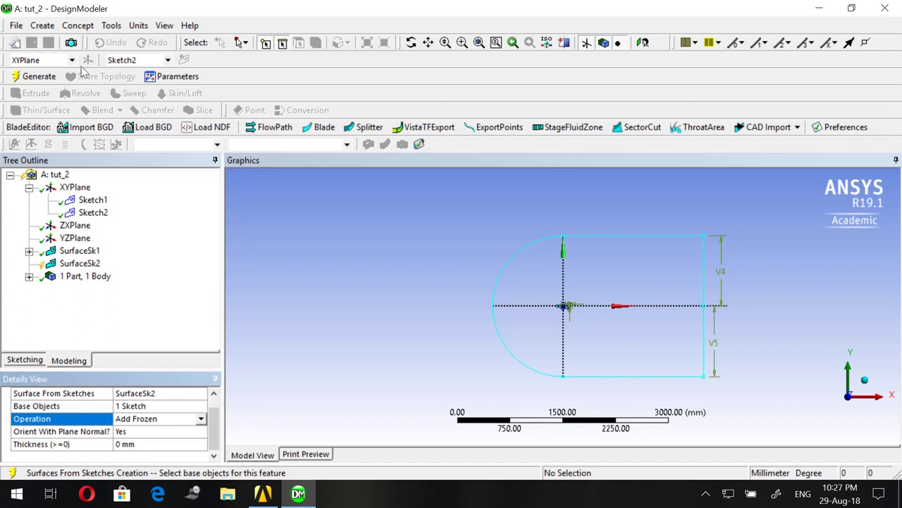
pyautogui.click(39, 78)
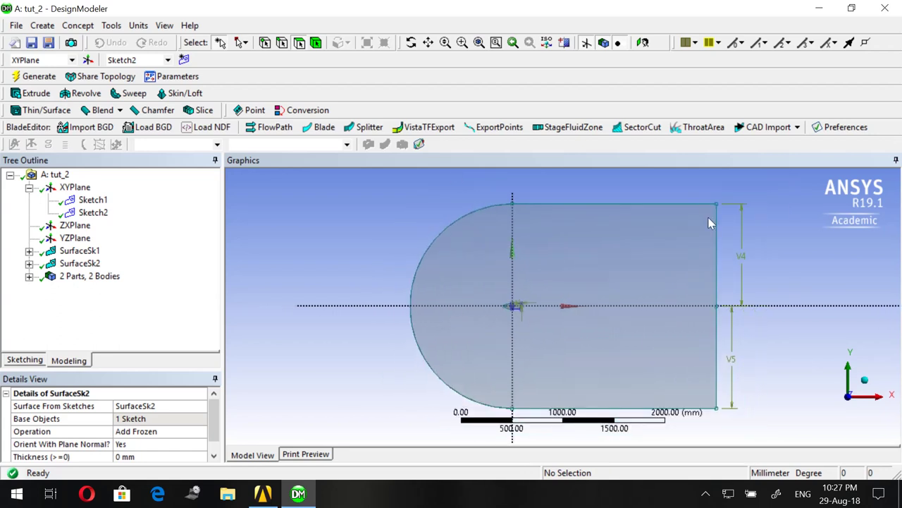
# Set the larger surface body, the outer domain, to Fluid
pyautogui.doubleClick(106, 276)
pyautogui.click(103, 288)
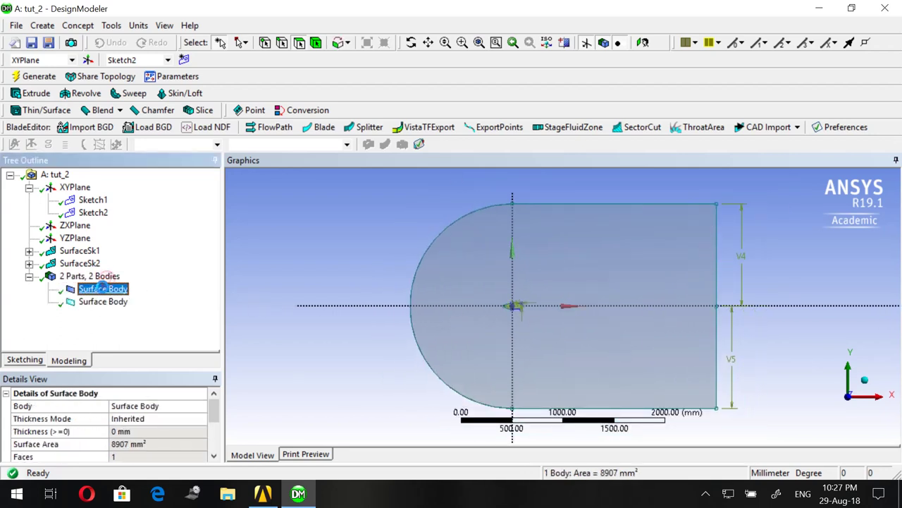
pyautogui.scroll(-2, 131, 406)
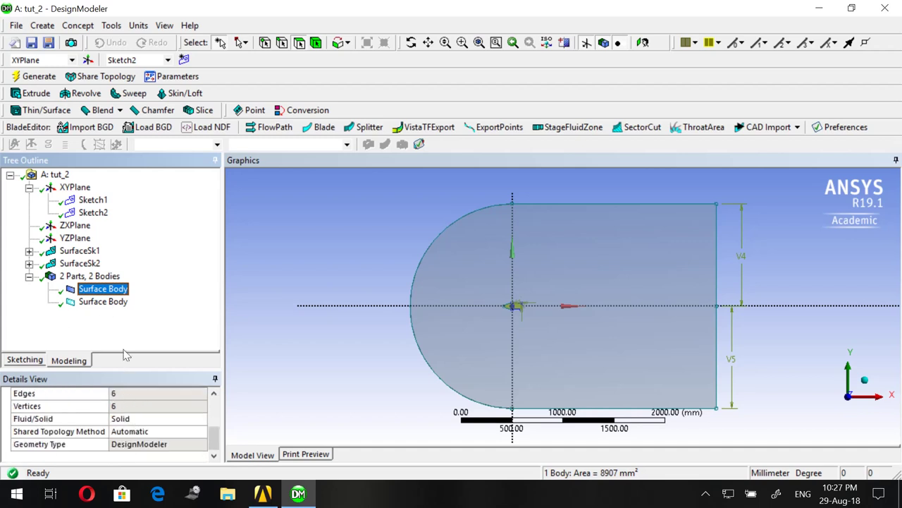
pyautogui.click(113, 305)
pyautogui.scroll(-3, 145, 401)
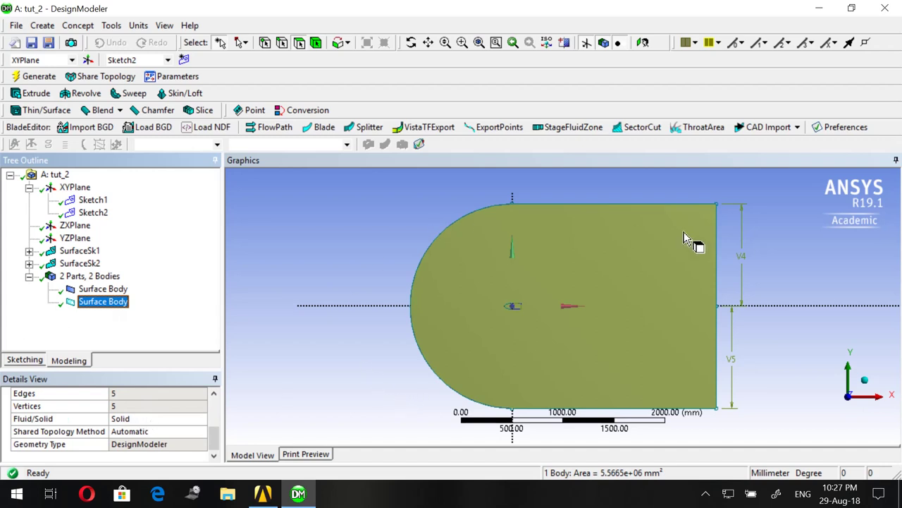
pyautogui.click(168, 423)
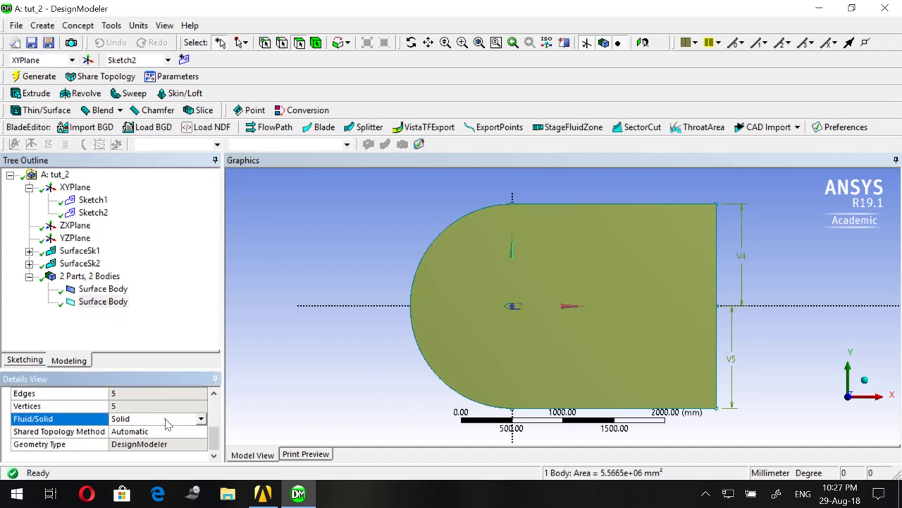
pyautogui.click(201, 418)
pyautogui.click(182, 430)
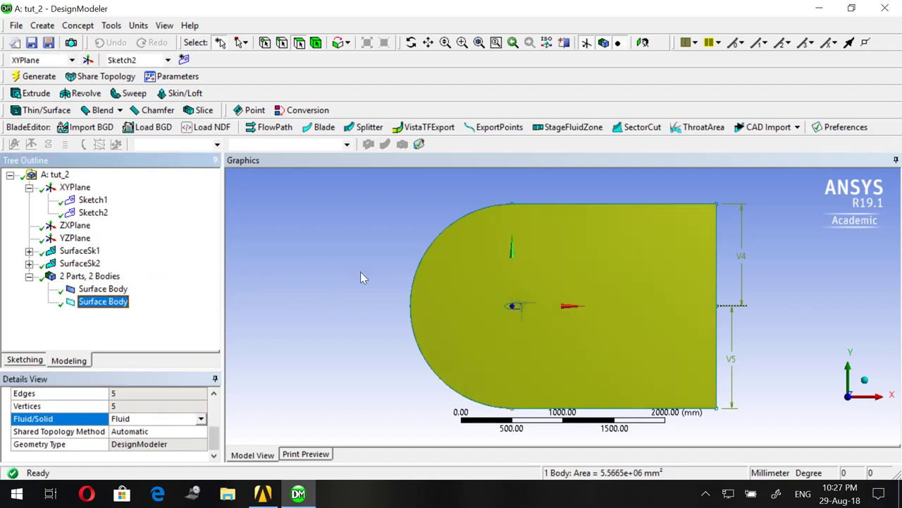
pyautogui.scroll(5, 472, 307)
pyautogui.scroll(-5, 392, 295)
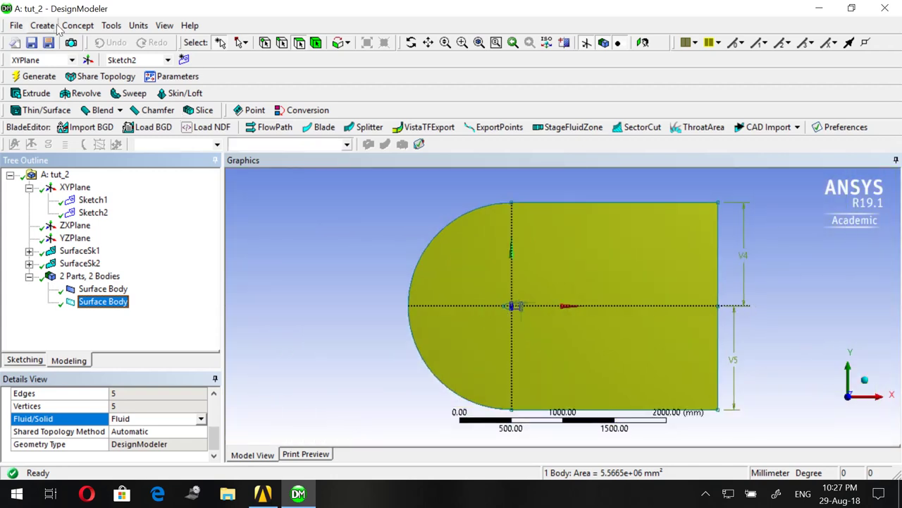
pyautogui.scroll(4, 485, 308)
pyautogui.scroll(2, 418, 324)
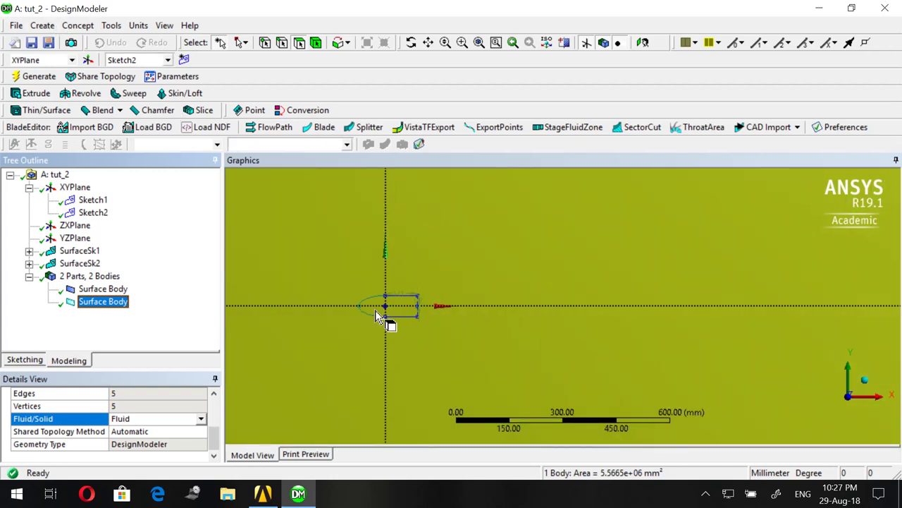
pyautogui.scroll(-5, 374, 295)
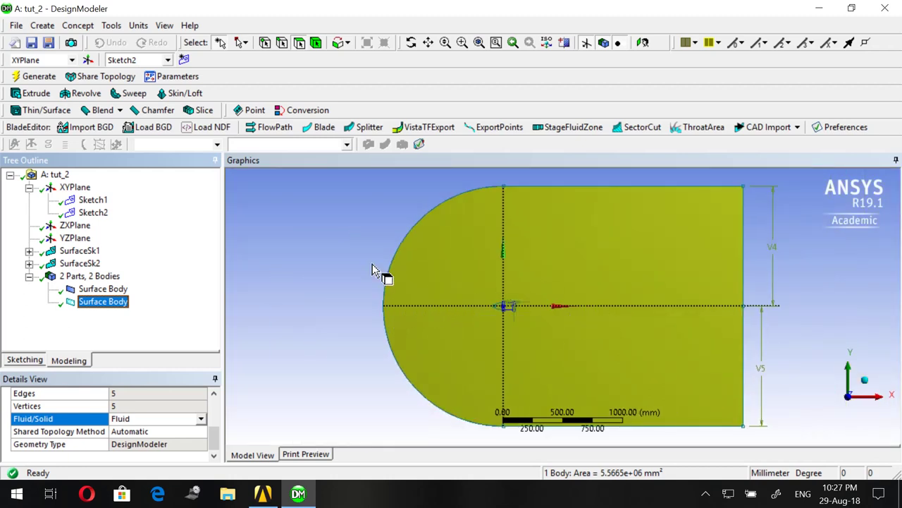
# Create a Boolean with the operation set to Subtract and the large outer domain surface as the target body
pyautogui.click(111, 26)
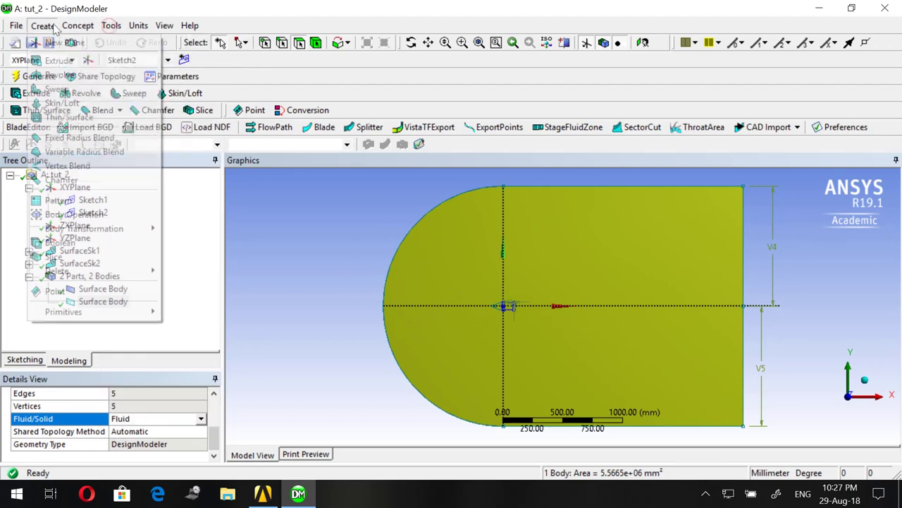
pyautogui.moveTo(43, 25)
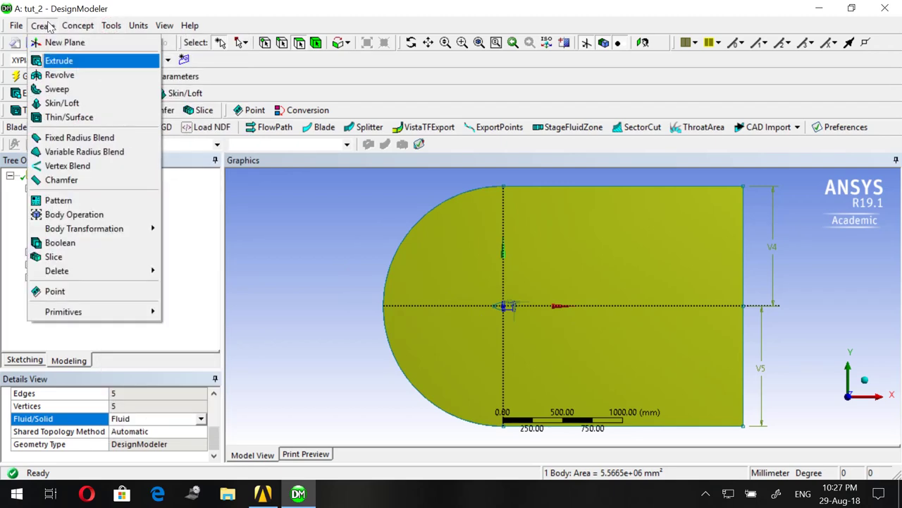
pyautogui.click(62, 242)
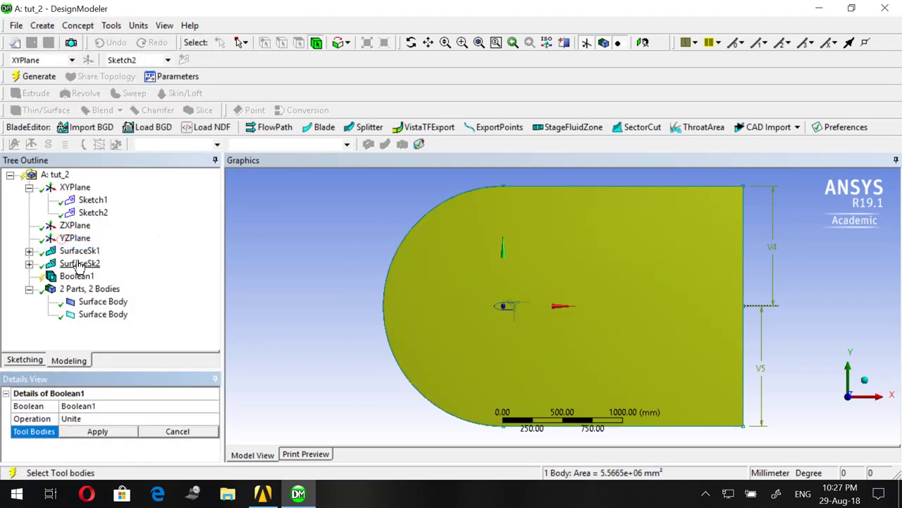
pyautogui.click(105, 420)
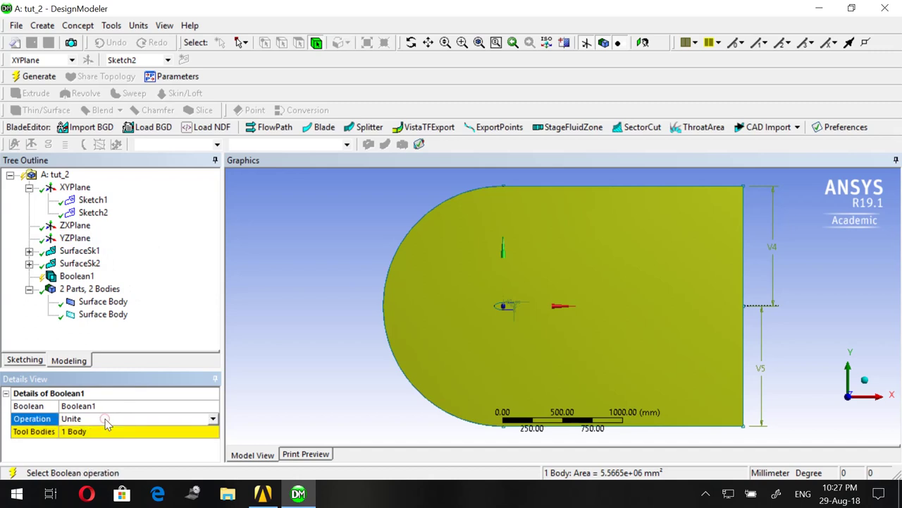
pyautogui.click(212, 419)
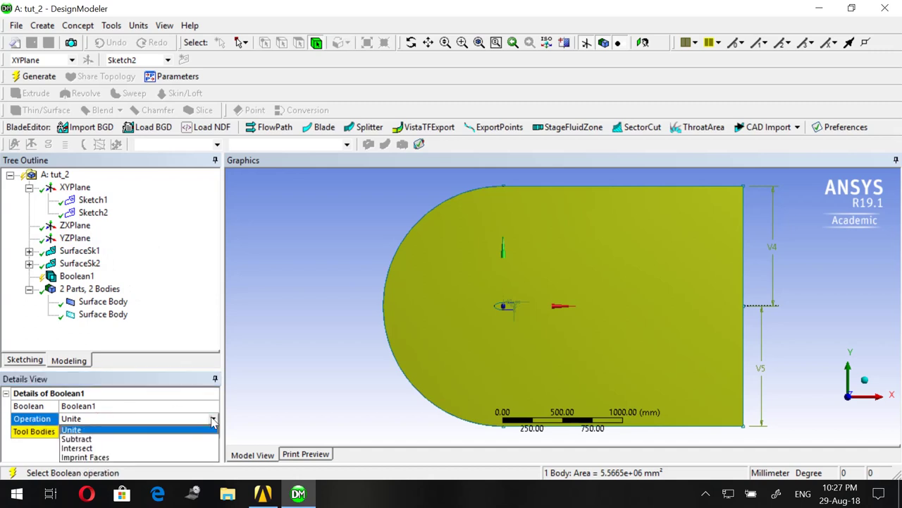
pyautogui.click(137, 437)
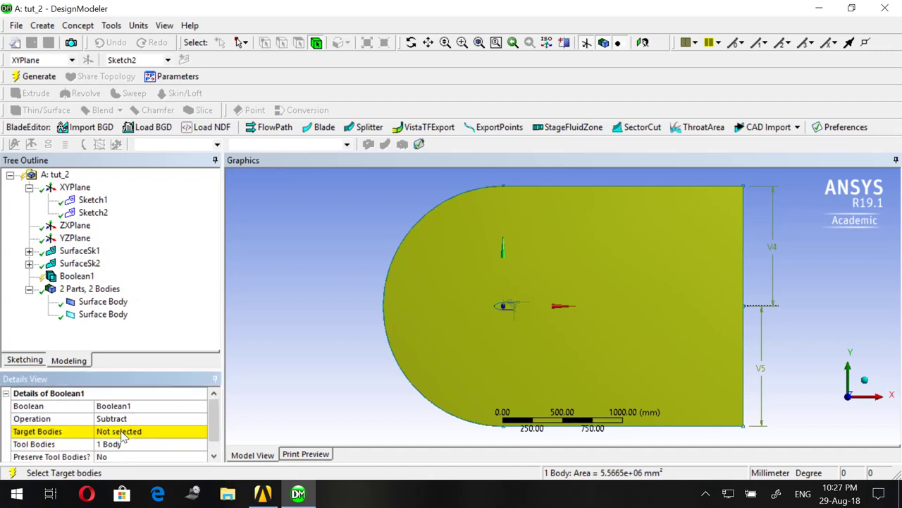
pyautogui.click(134, 437)
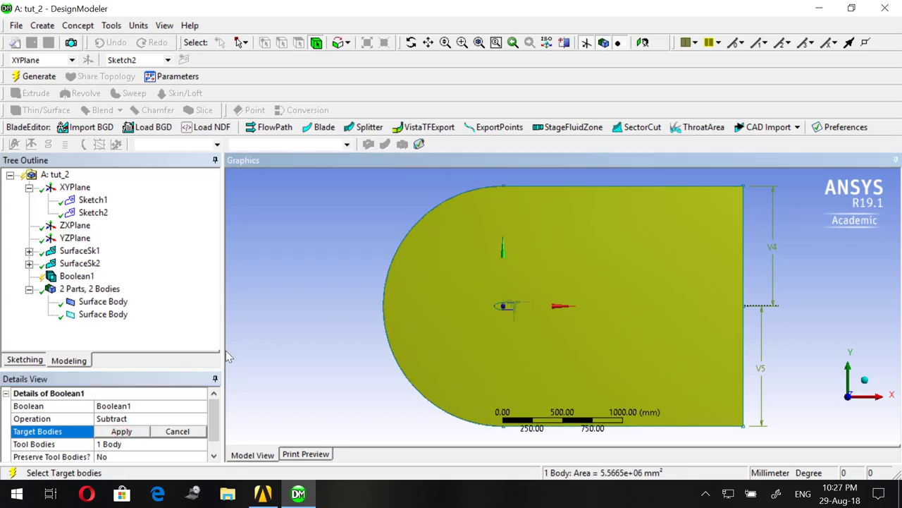
pyautogui.click(121, 433)
# Set the small half-ellipse-and-rectangle body as the Boolean's tool body and generate the subtraction
pyautogui.click(117, 430)
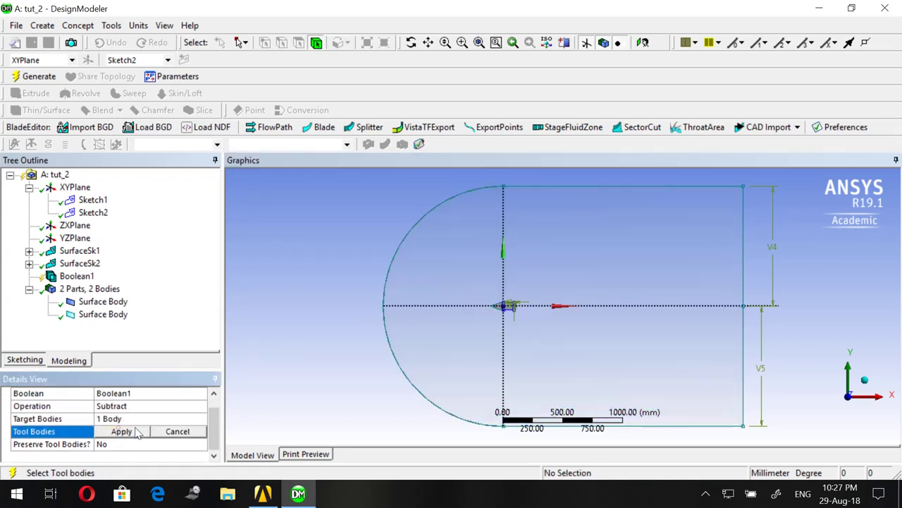
pyautogui.scroll(1, 479, 316)
pyautogui.scroll(3, 480, 316)
pyautogui.click(426, 314)
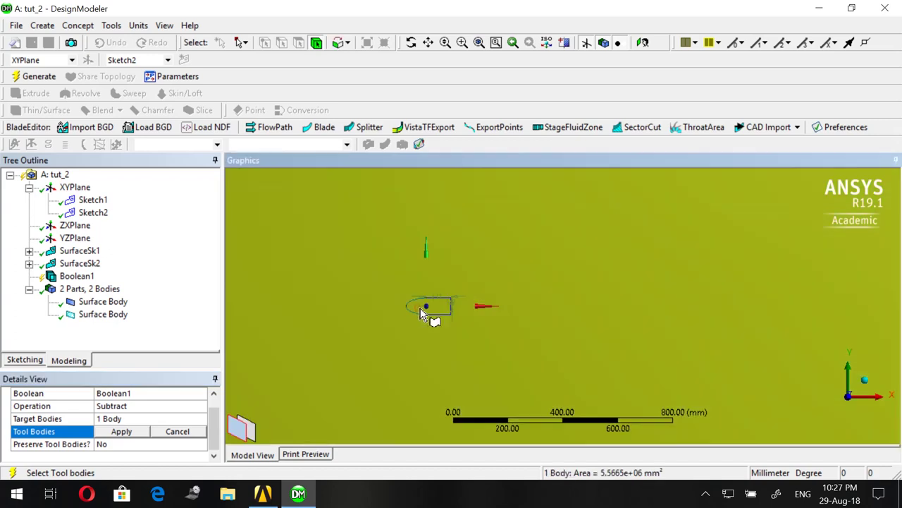
pyautogui.click(425, 310)
pyautogui.scroll(-4, 409, 342)
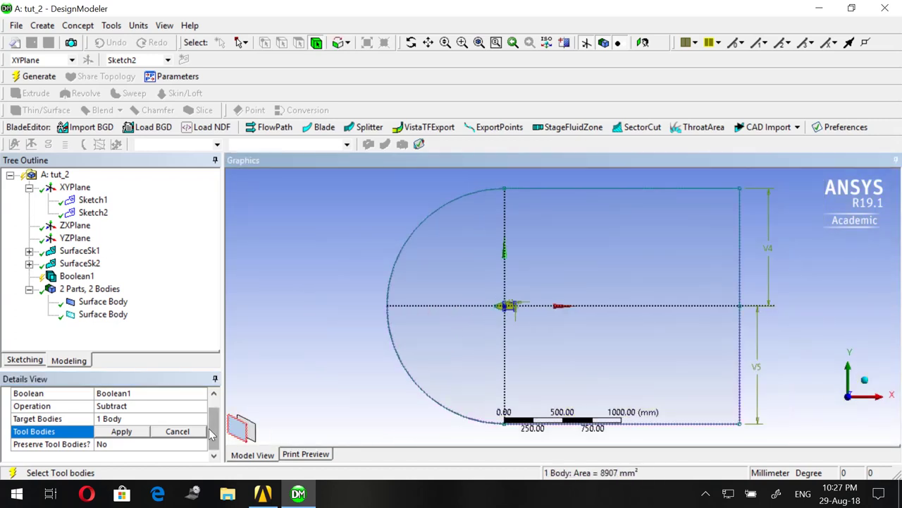
pyautogui.click(127, 432)
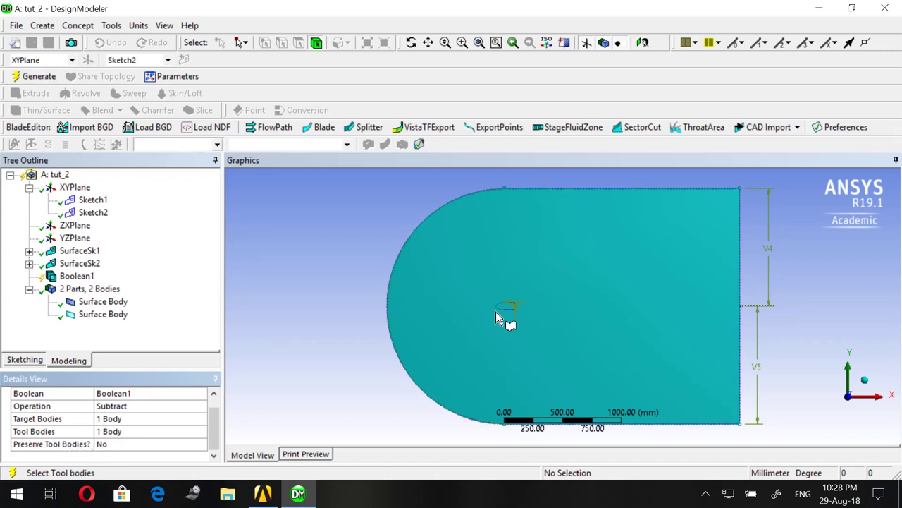
pyautogui.scroll(3, 492, 302)
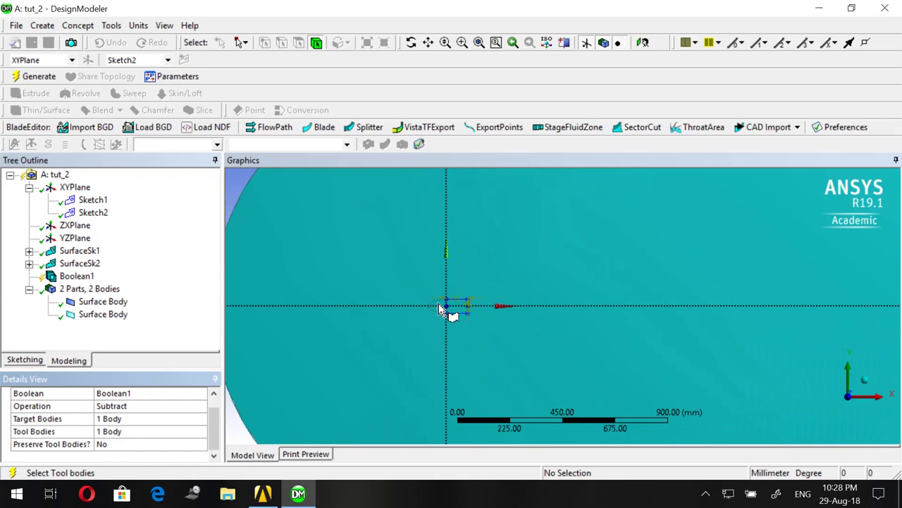
pyautogui.scroll(-2, 395, 293)
pyautogui.click(36, 76)
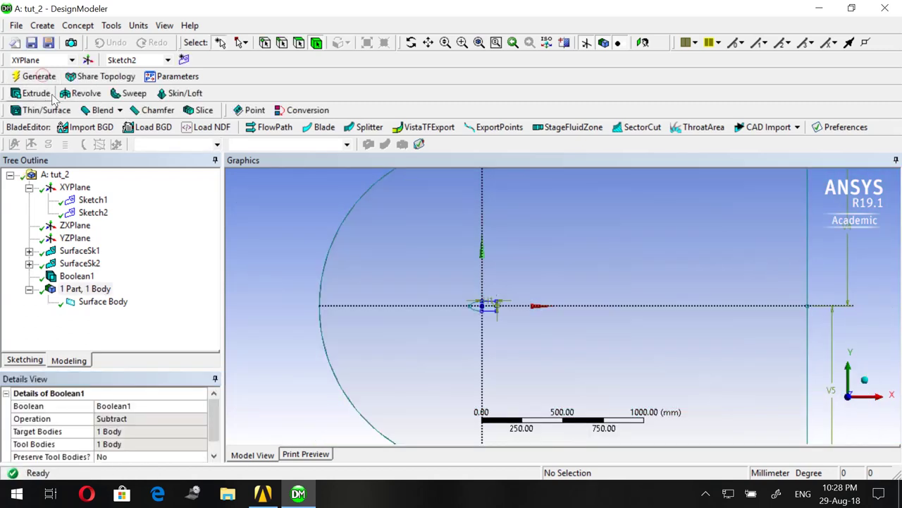
# Examine the cut-out around the origin and the outline of the remaining fluid domain
pyautogui.scroll(3, 395, 308)
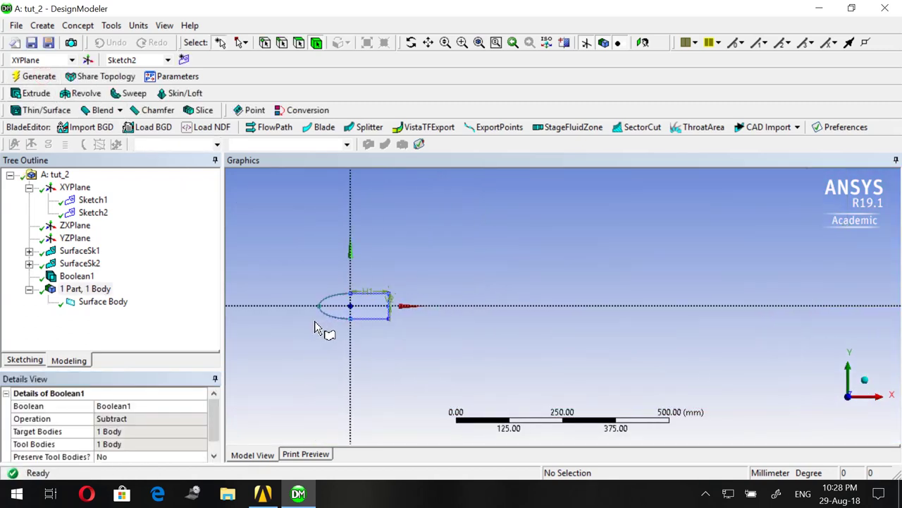
pyautogui.scroll(1, 284, 314)
pyautogui.scroll(-3, 285, 315)
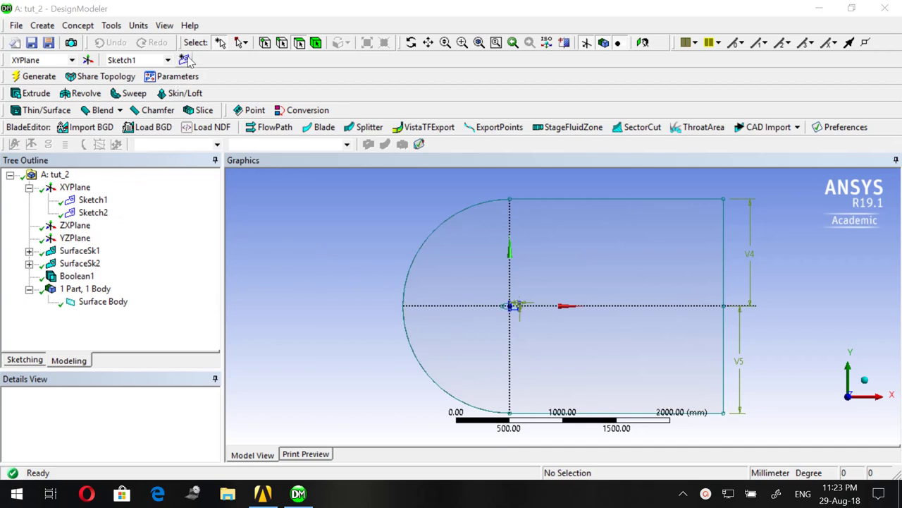
pyautogui.scroll(1, 534, 334)
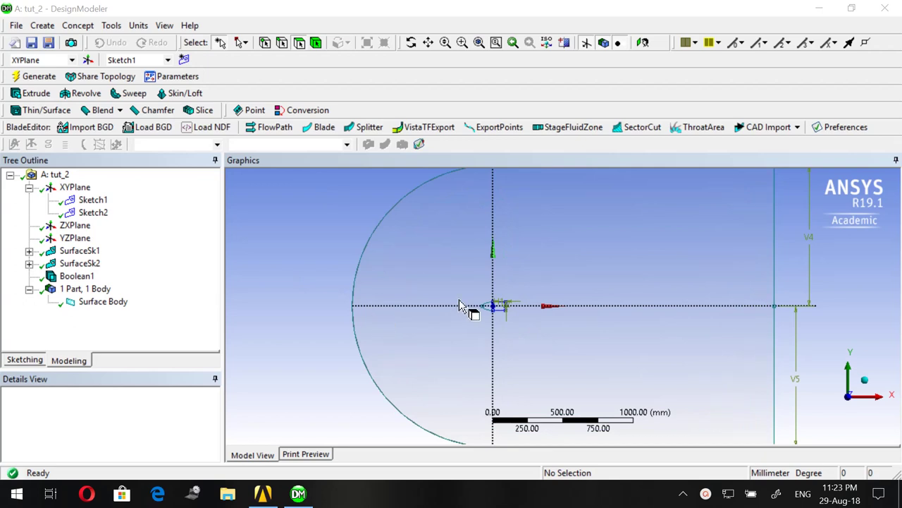
pyautogui.scroll(-2, 743, 317)
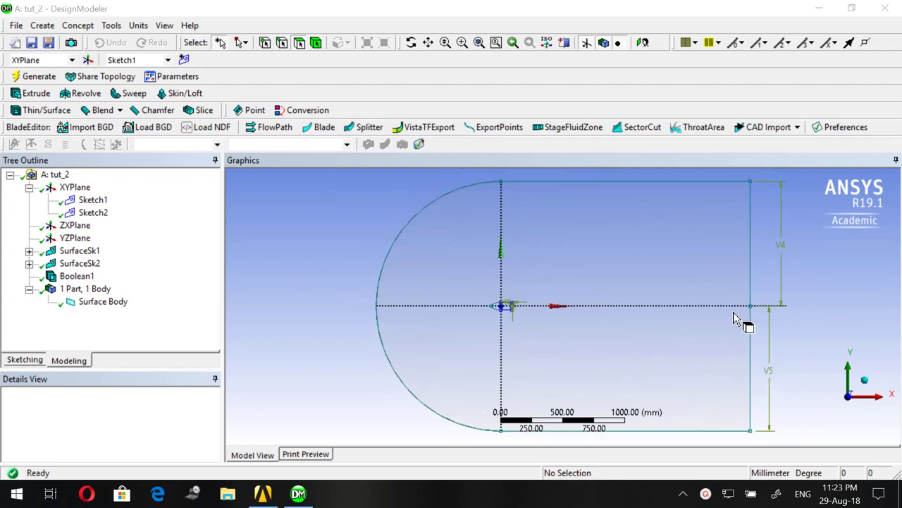
pyautogui.scroll(1, 534, 342)
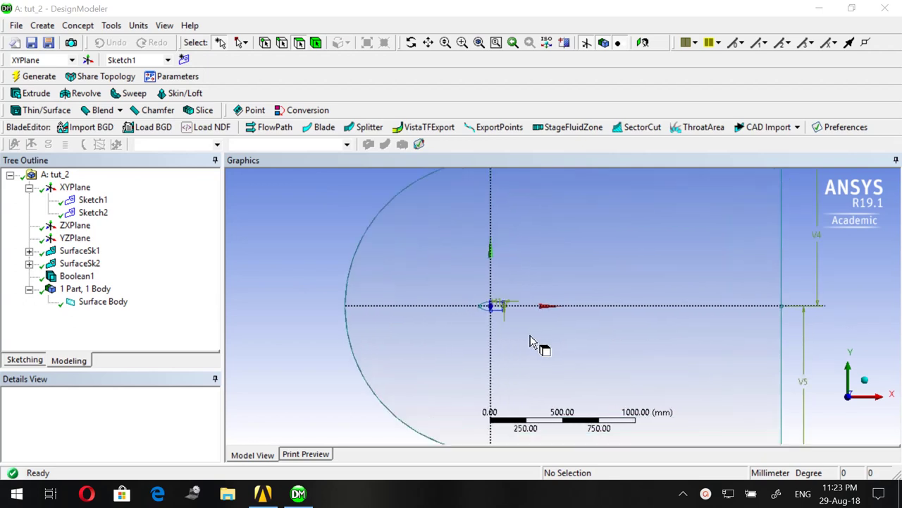
pyautogui.scroll(-1, 528, 345)
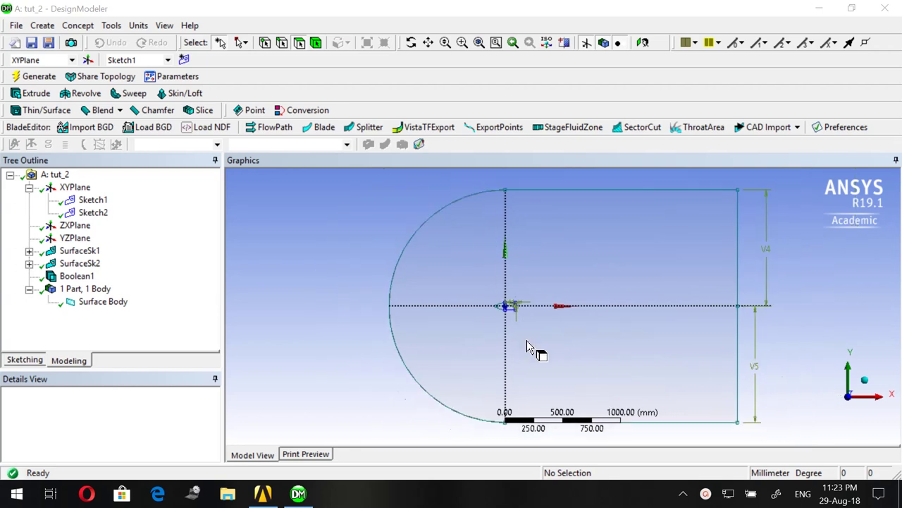
# Start a new sketch on XYPlane and draw a horizontal line along the X axis from the domain's right edge to beyond the semicircle
pyautogui.click(184, 60)
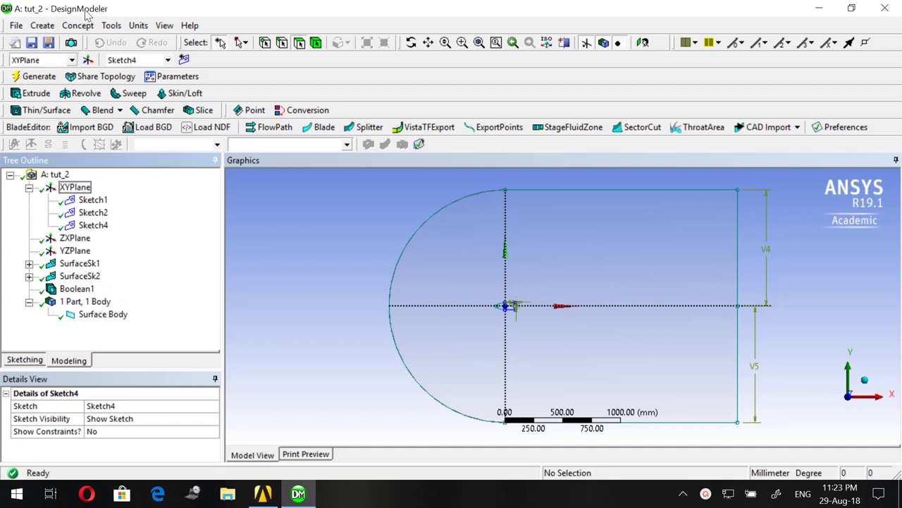
pyautogui.click(21, 360)
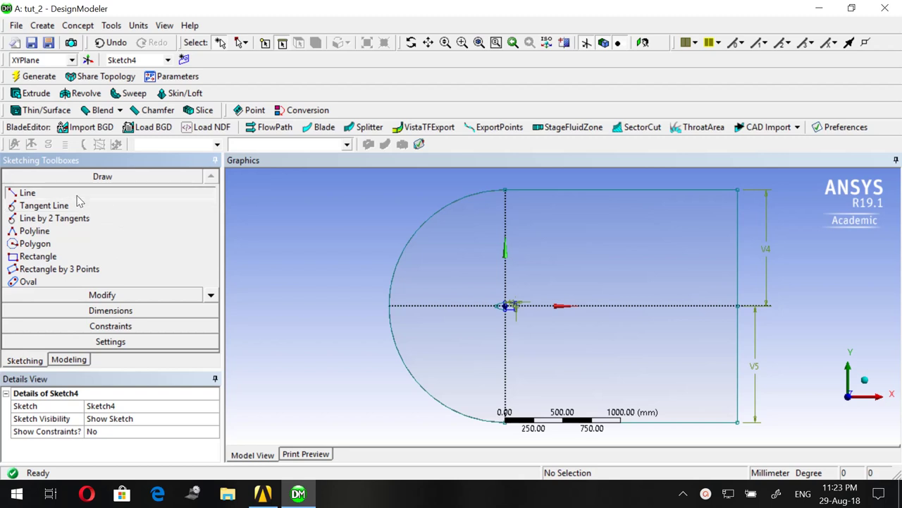
pyautogui.click(76, 193)
pyautogui.scroll(2, 419, 353)
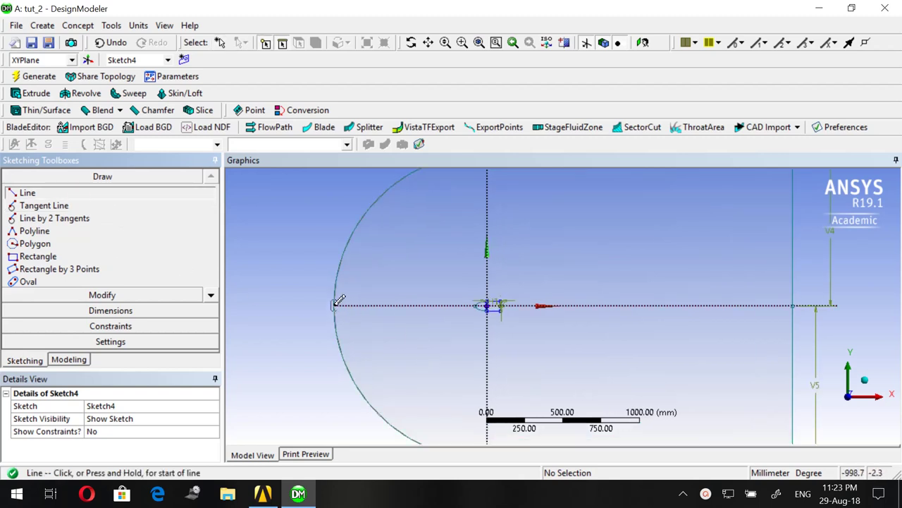
pyautogui.scroll(1, 508, 306)
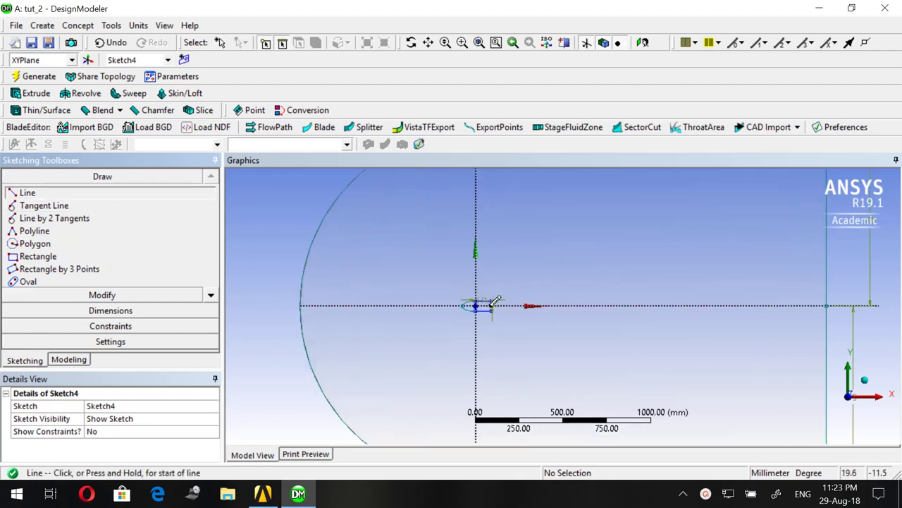
pyautogui.click(831, 301)
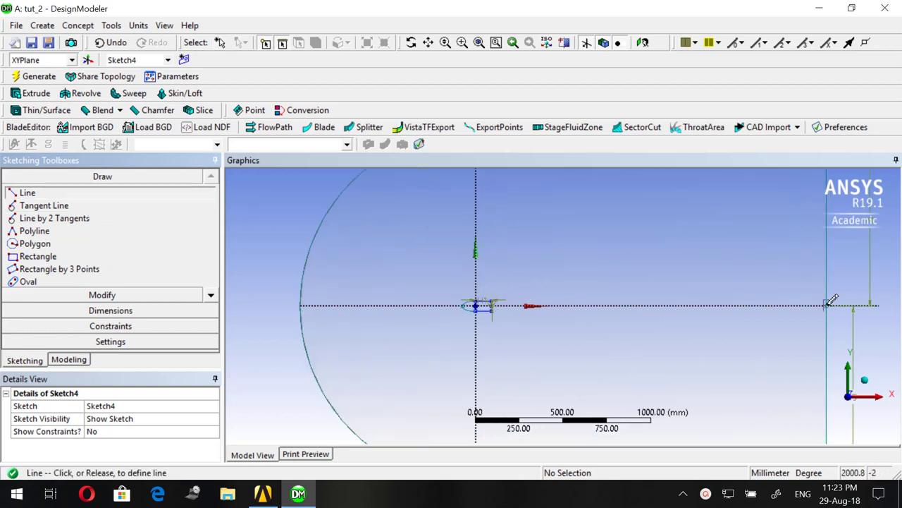
pyautogui.click(275, 302)
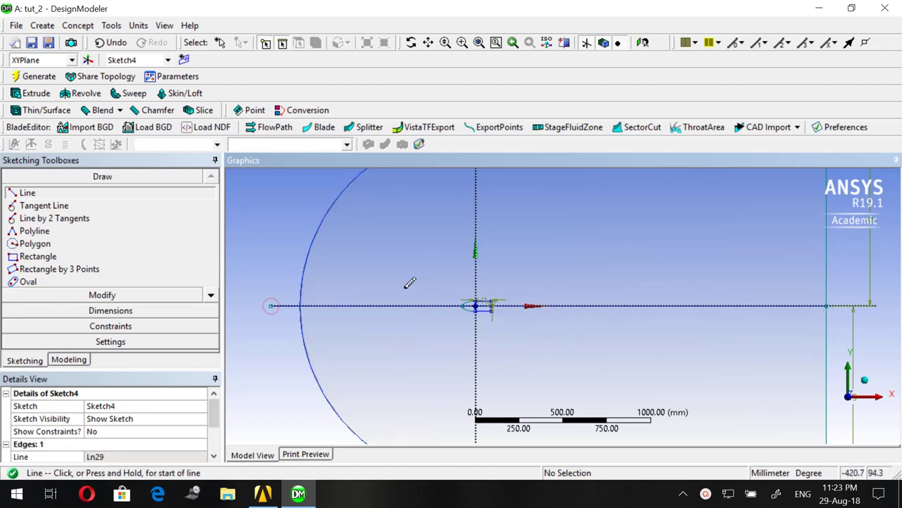
# Draw a vertical line about 170 mm right of the Y axis, from the domain's upper edge to just past its lower edge
pyautogui.scroll(-3, 413, 286)
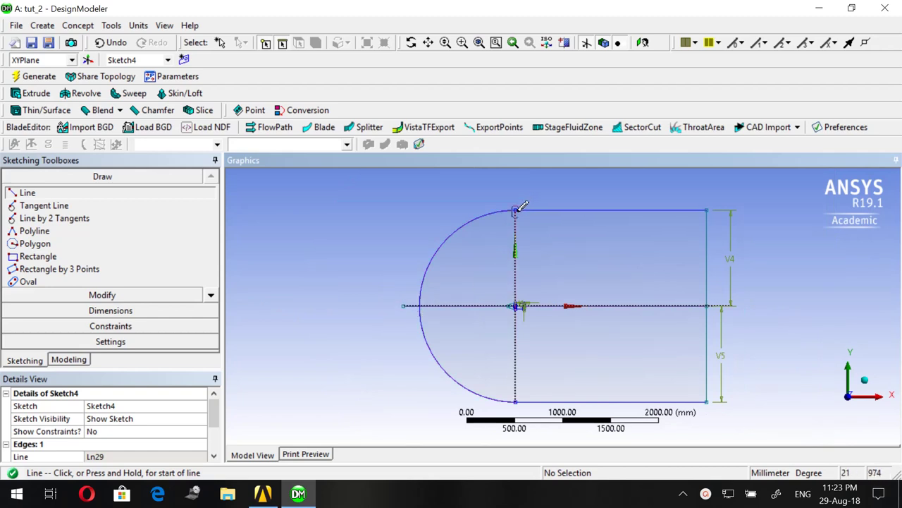
pyautogui.scroll(2, 545, 275)
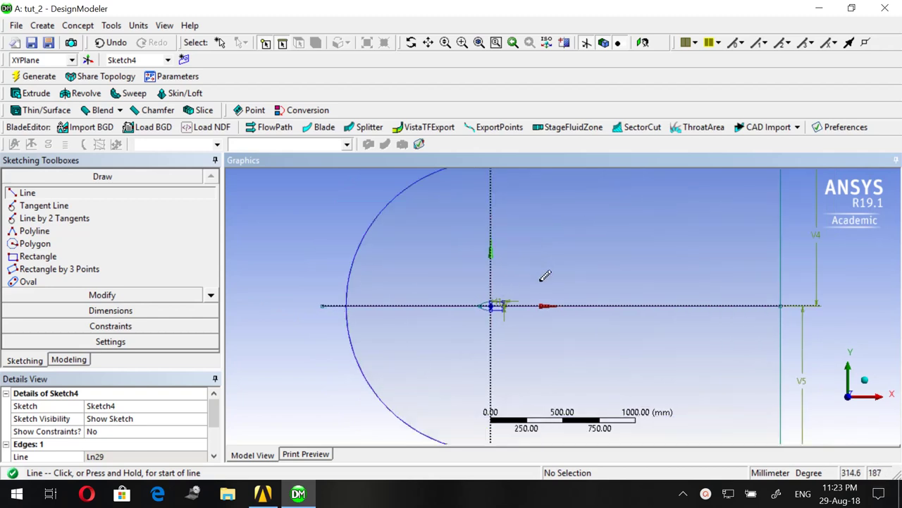
pyautogui.press('F7')
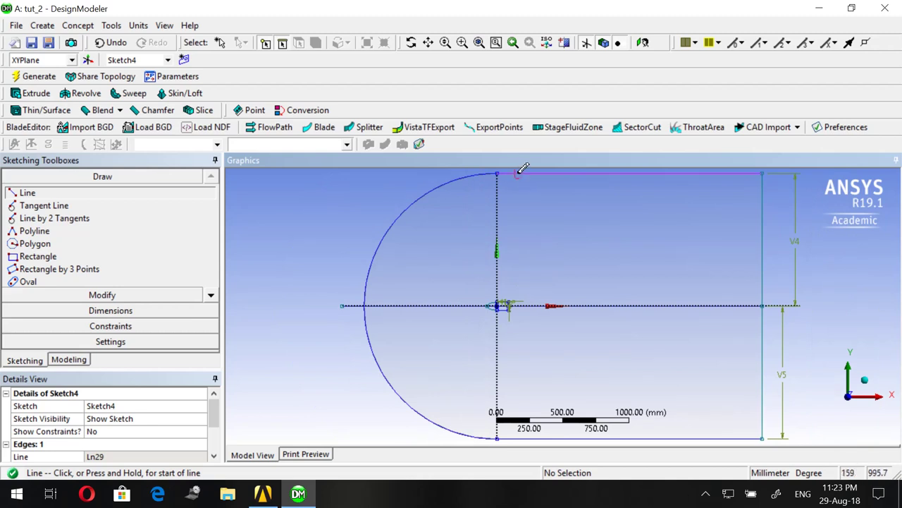
pyautogui.scroll(-1, 529, 173)
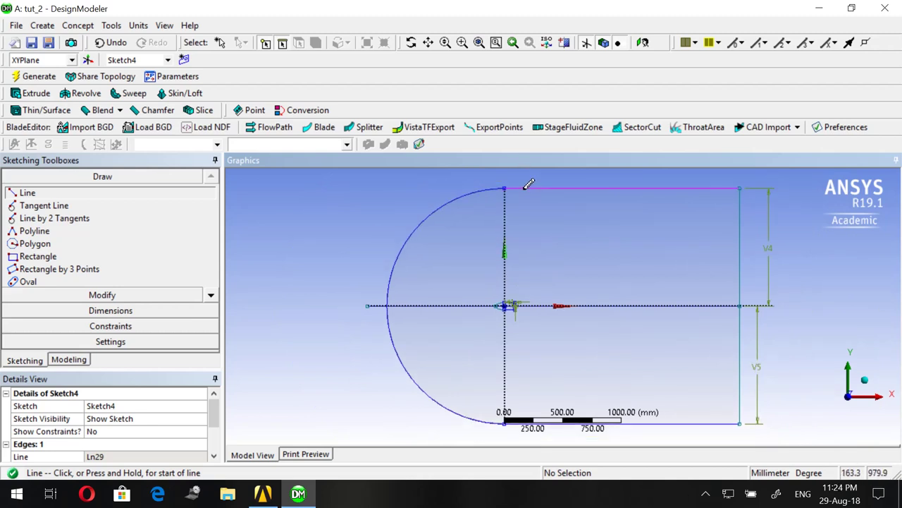
pyautogui.click(526, 187)
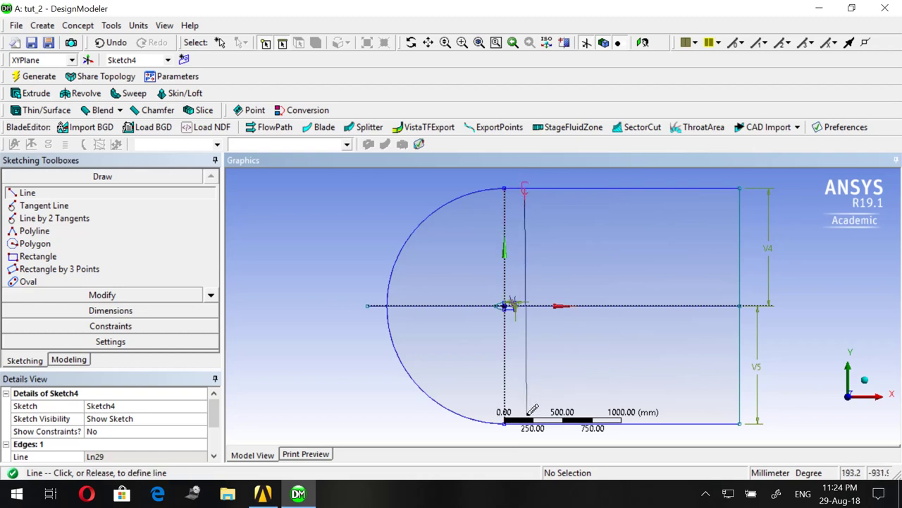
pyautogui.scroll(-2, 535, 406)
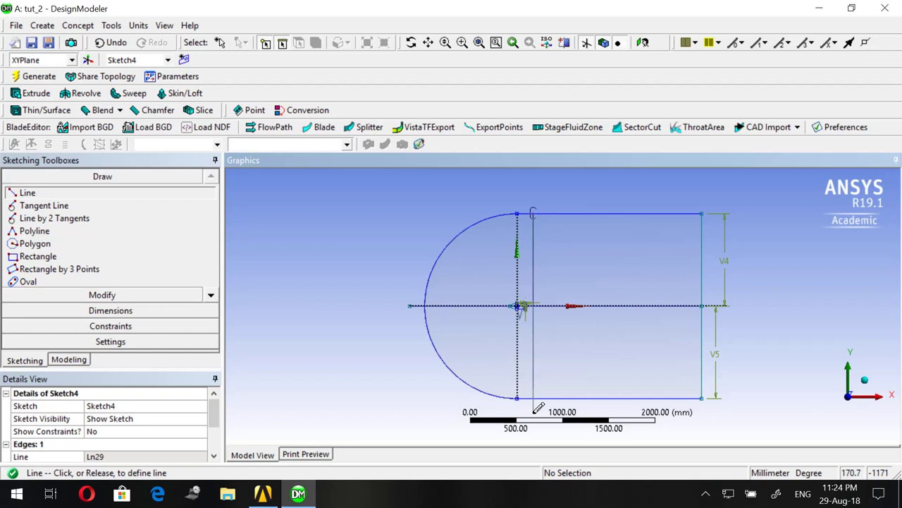
pyautogui.click(534, 398)
pyautogui.scroll(-2, 518, 302)
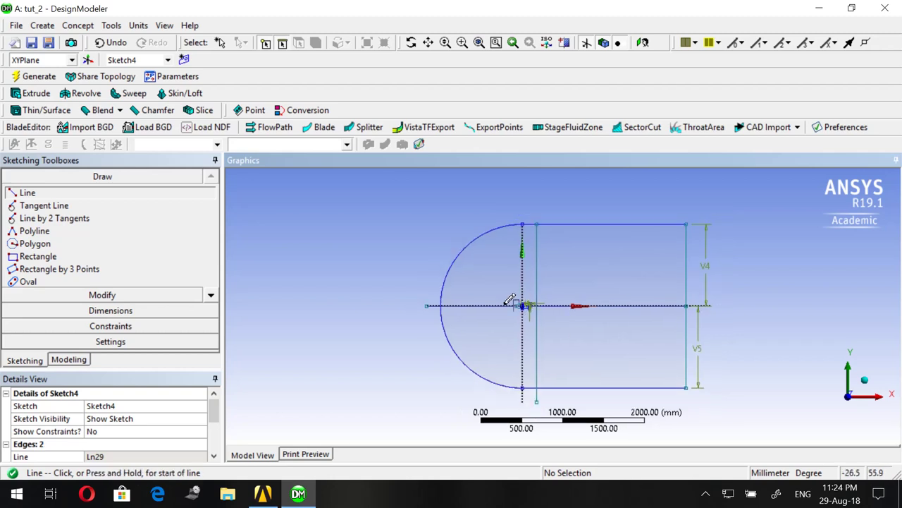
# Trim the horizontal line's overhang beyond the semicircle and the vertical line's overhang below the domain's lower edge
pyautogui.click(91, 294)
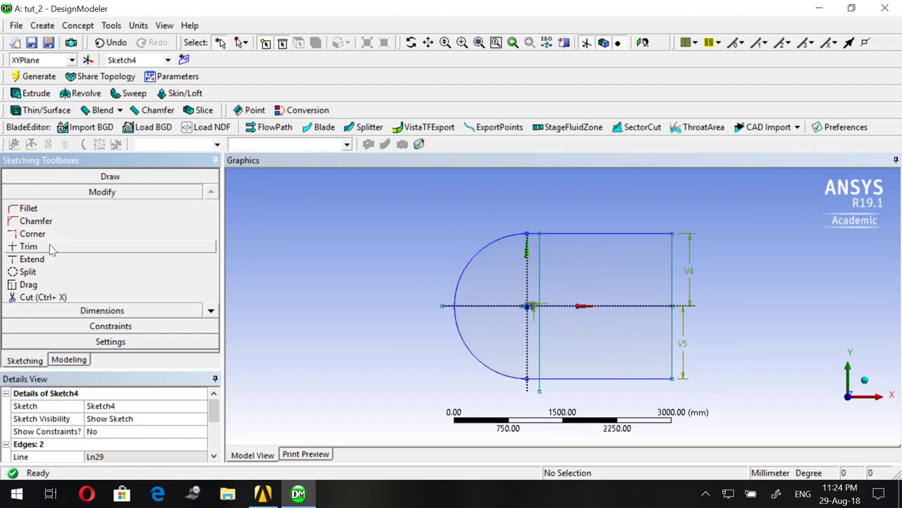
pyautogui.click(51, 247)
pyautogui.click(449, 303)
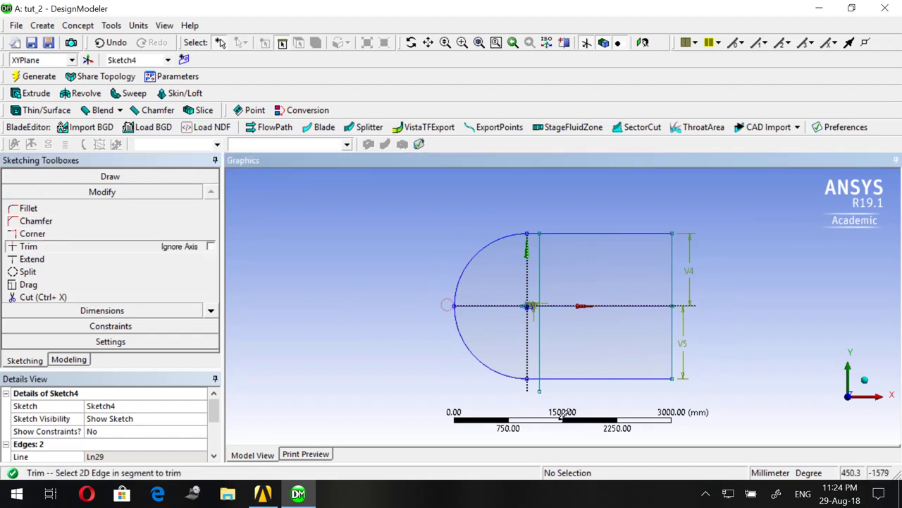
pyautogui.click(540, 385)
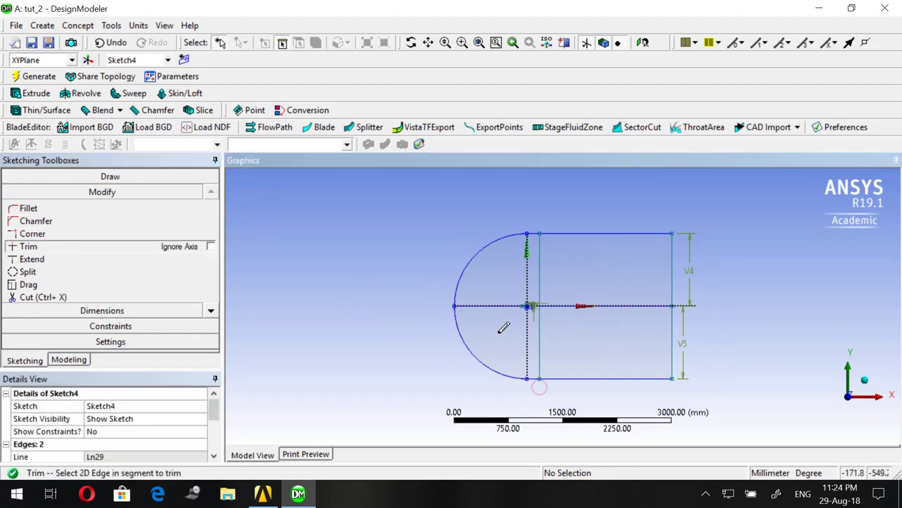
pyautogui.scroll(2, 375, 293)
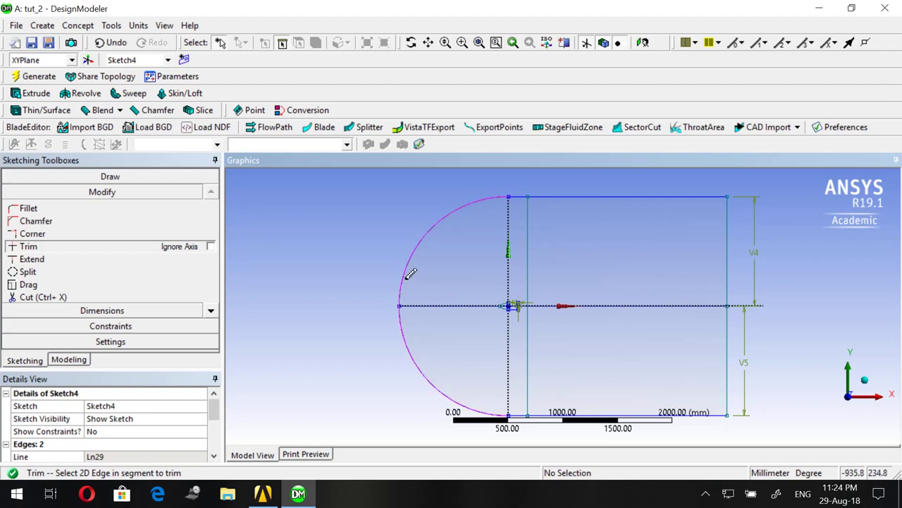
pyautogui.scroll(-2, 395, 276)
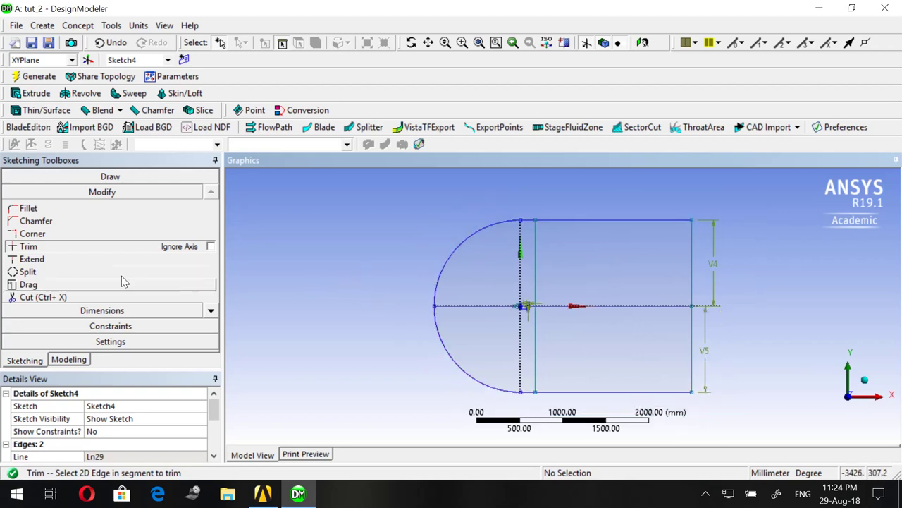
# Create a Lines From Sketches feature with Sketch4 as its base object, using Add Material, and generate it
pyautogui.click(63, 360)
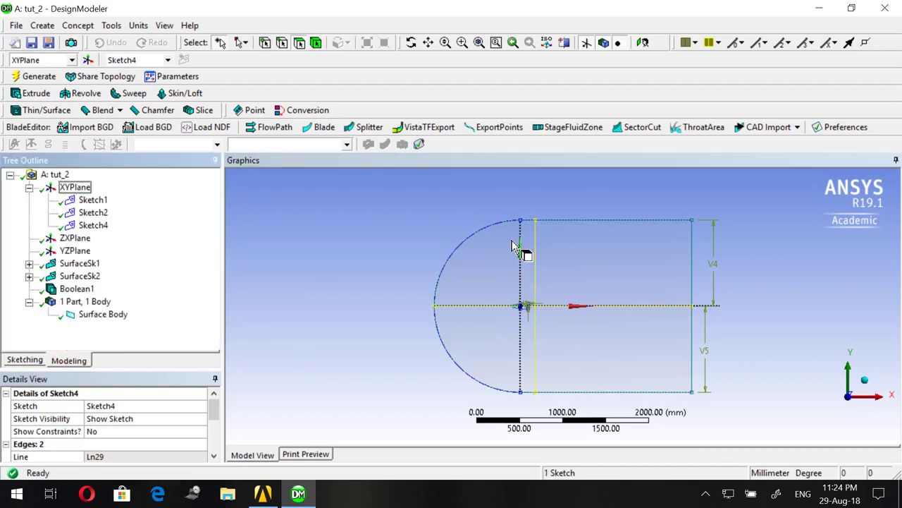
pyautogui.click(90, 26)
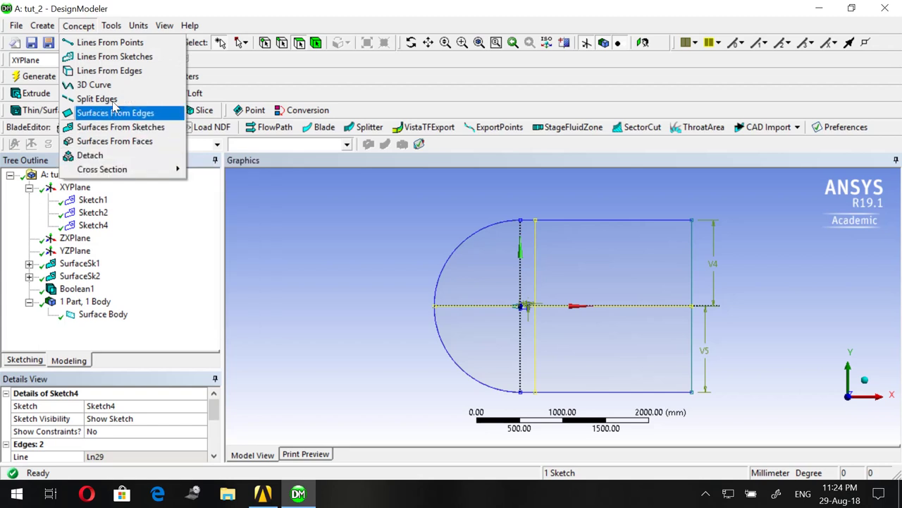
pyautogui.click(118, 59)
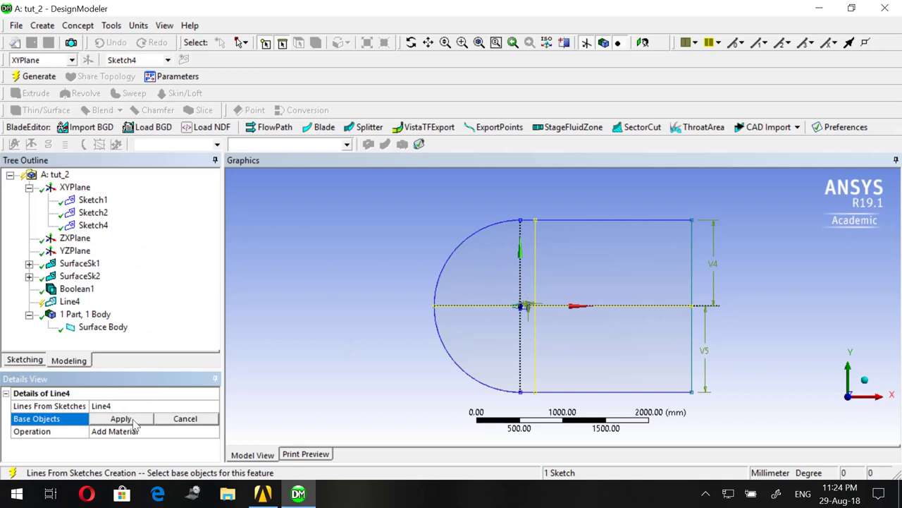
pyautogui.click(121, 418)
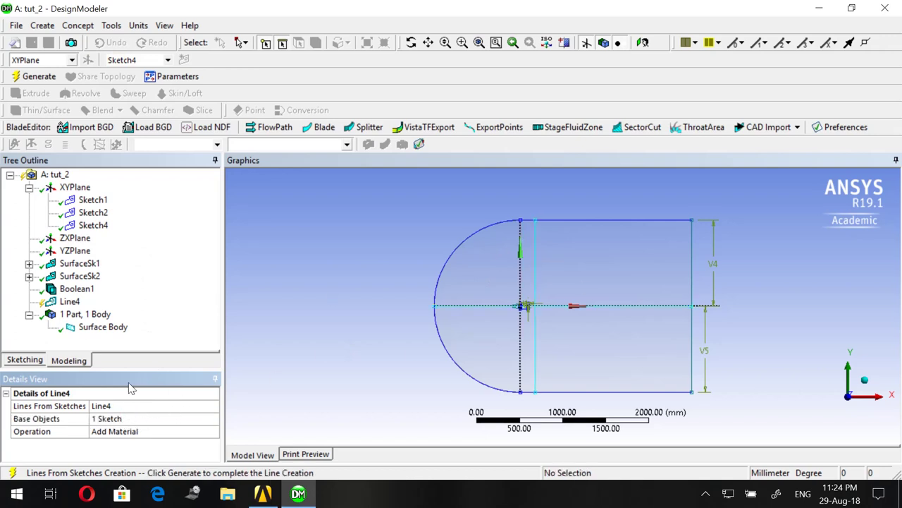
pyautogui.click(19, 79)
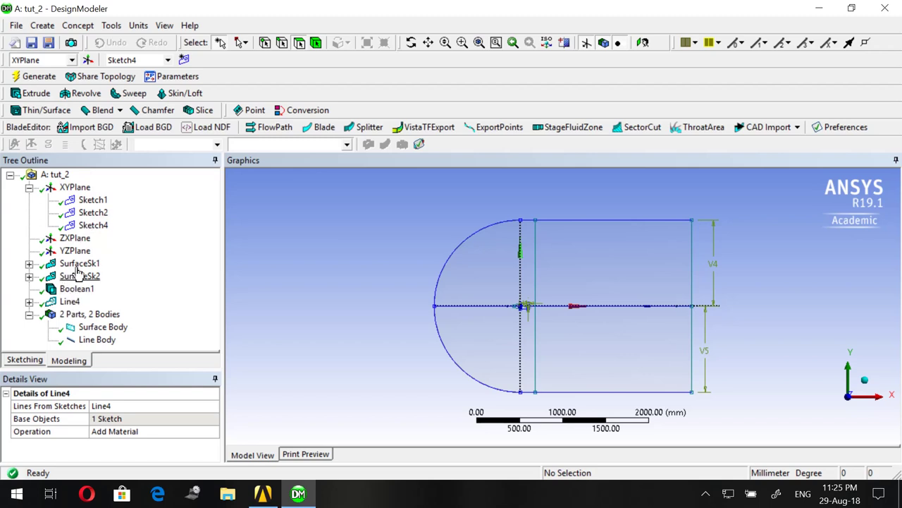
# Examine the new line feature and its Sketch4, checking how the two lines divide the fluid domain
pyautogui.doubleClick(68, 302)
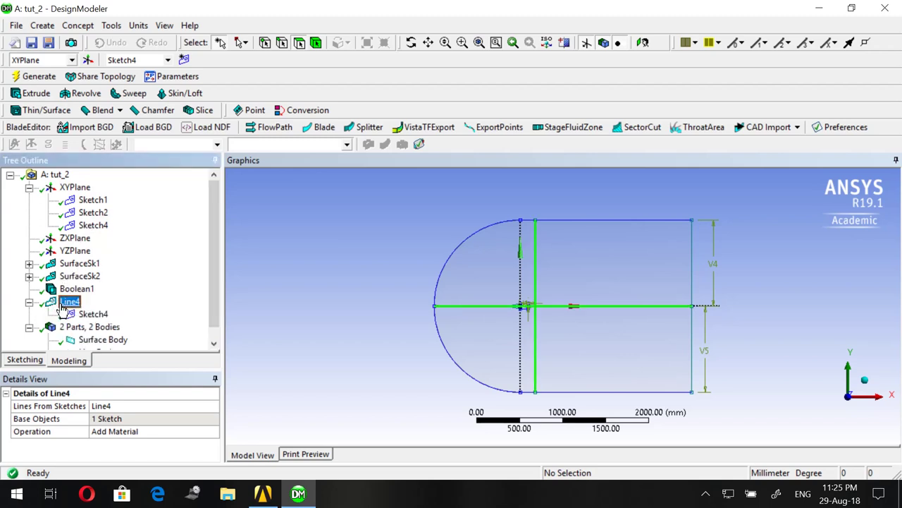
pyautogui.click(88, 315)
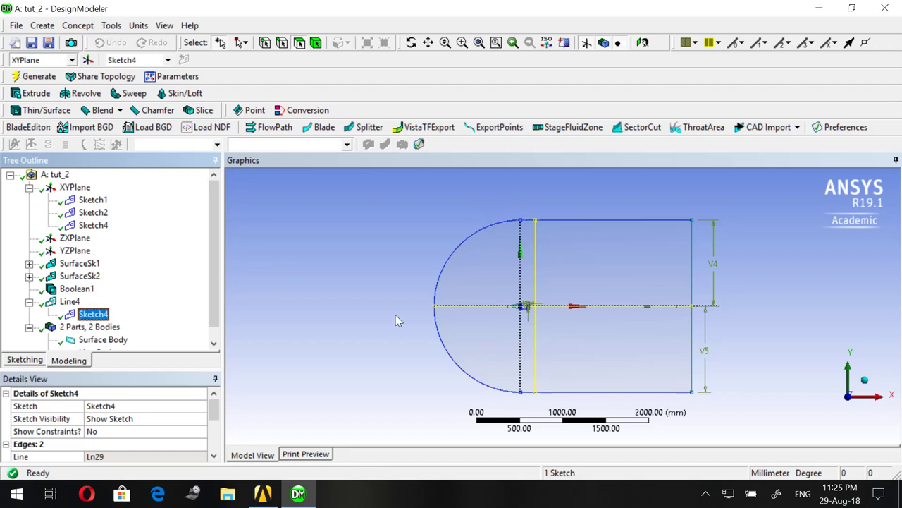
pyautogui.scroll(2, 564, 268)
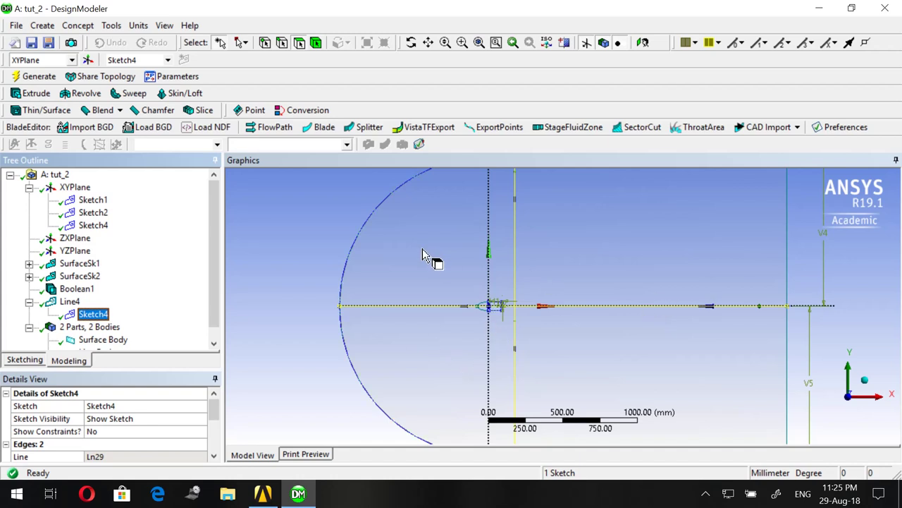
pyautogui.scroll(-2, 498, 227)
pyautogui.scroll(1, 564, 307)
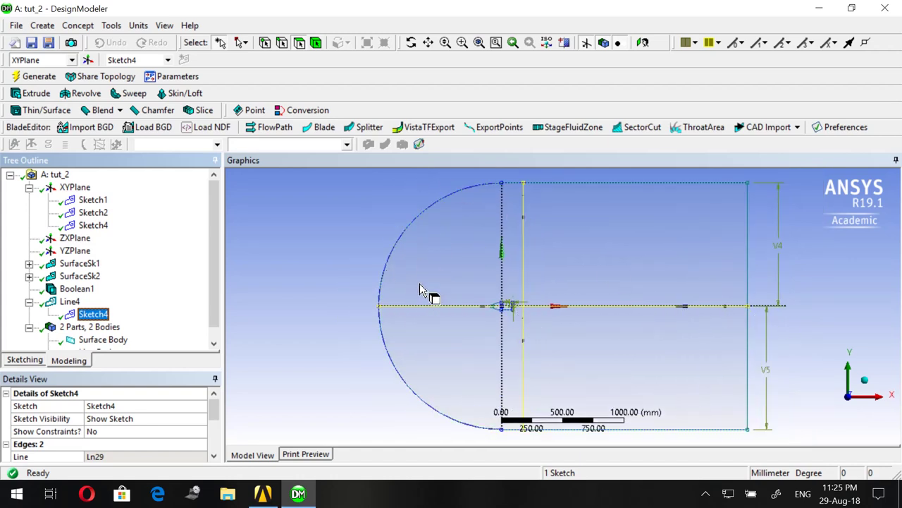
pyautogui.scroll(1, 479, 307)
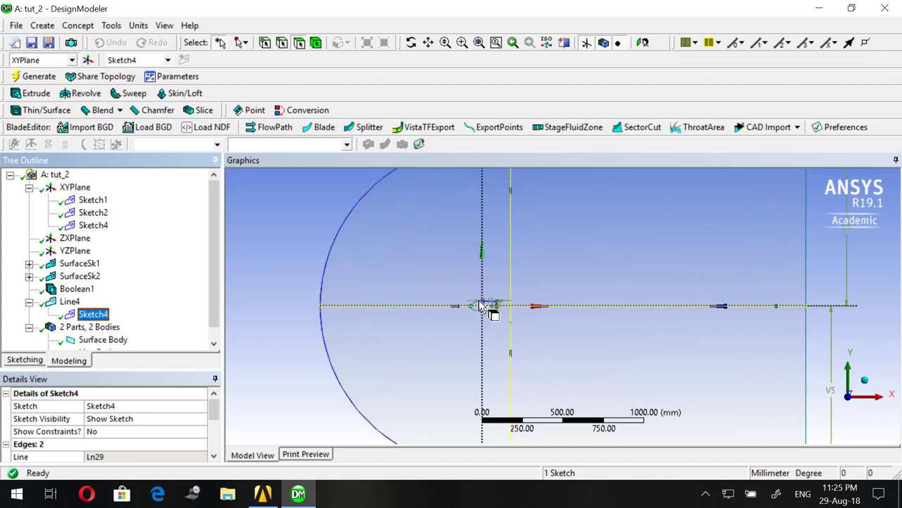
pyautogui.scroll(-2, 473, 254)
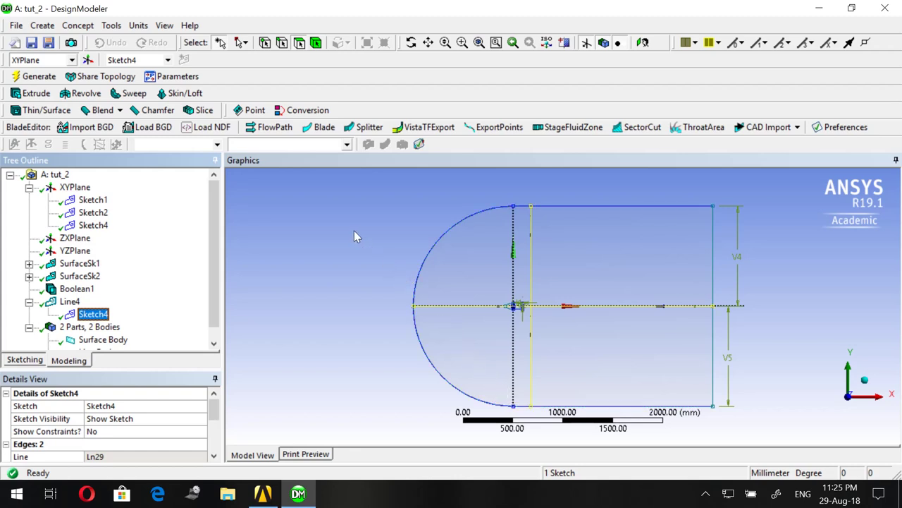
pyautogui.scroll(2, 414, 235)
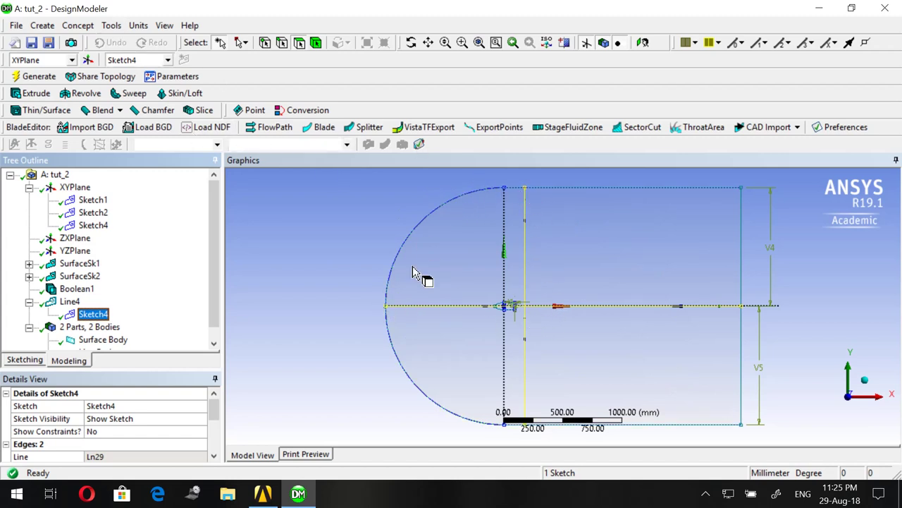
pyautogui.scroll(-1, 452, 296)
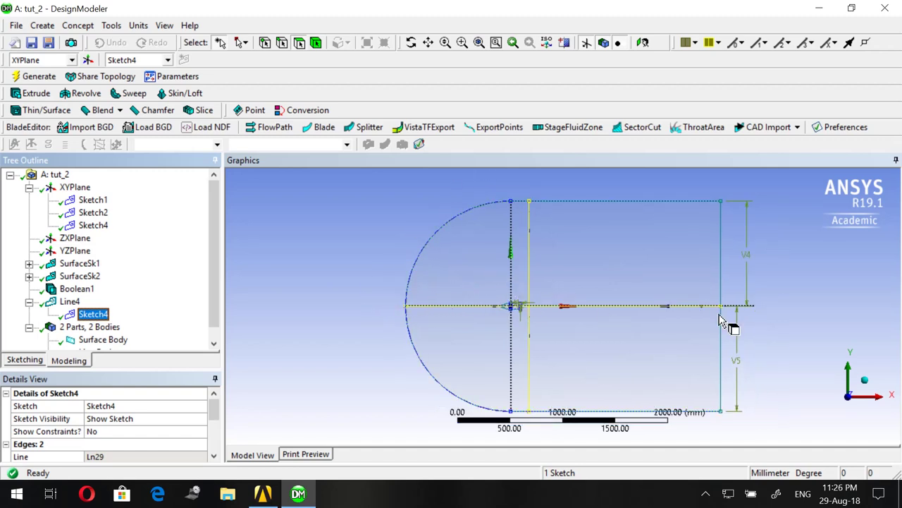
# Start an Edges On Face projection and assign all four horizontal and vertical line-body segments as its edges
pyautogui.click(113, 26)
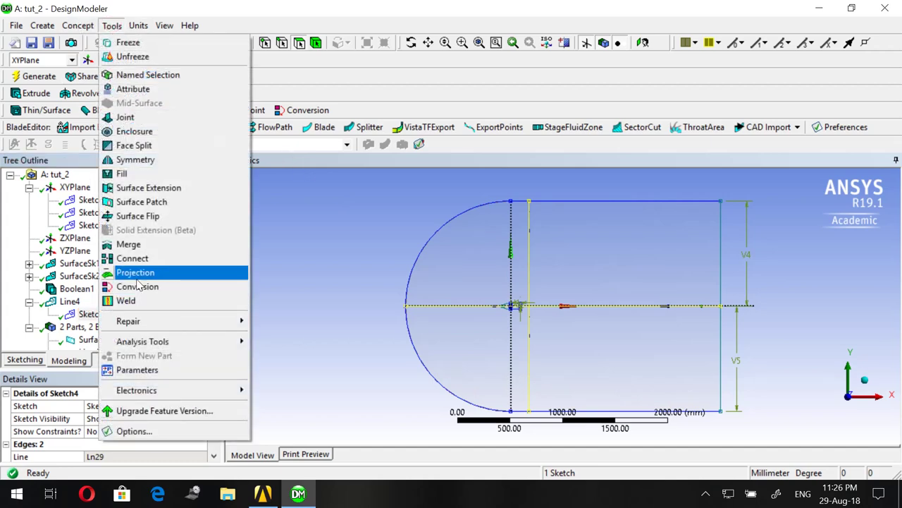
pyautogui.click(139, 273)
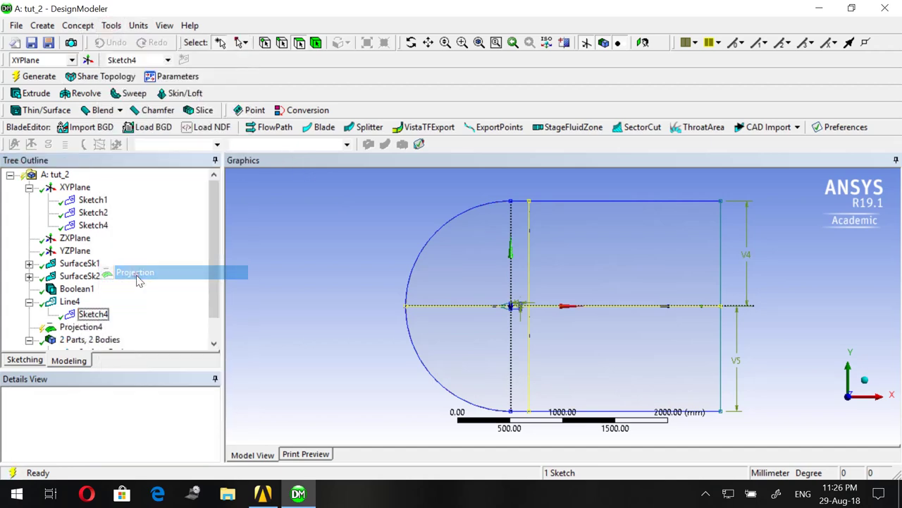
pyautogui.click(441, 306)
pyautogui.scroll(5, 493, 314)
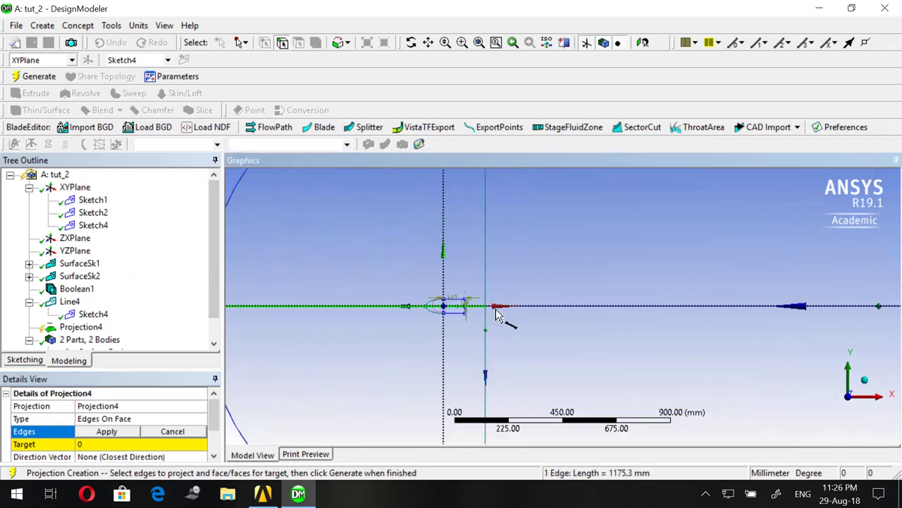
pyautogui.keyDown('ctrl'); pyautogui.click(539, 307); pyautogui.keyUp('ctrl')
pyautogui.keyDown('ctrl'); pyautogui.click(485, 248); pyautogui.keyUp('ctrl')
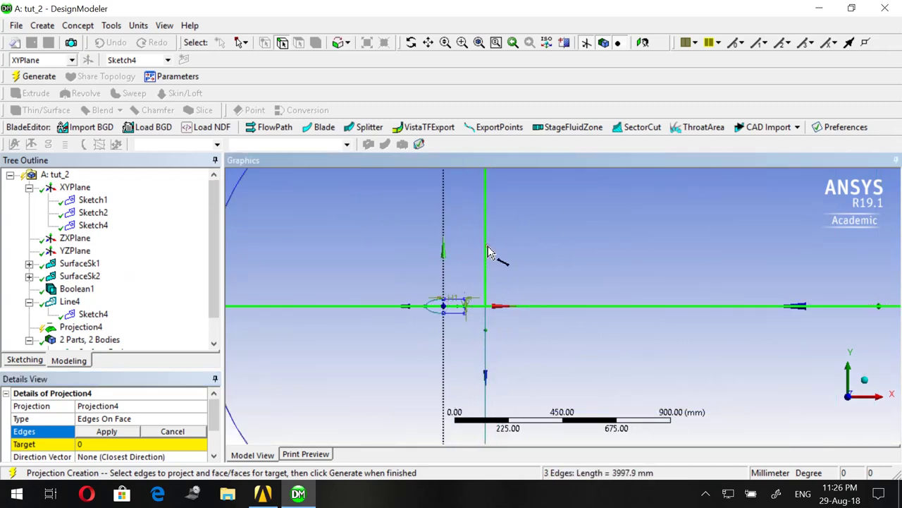
pyautogui.keyDown('ctrl'); pyautogui.click(486, 391); pyautogui.keyUp('ctrl')
pyautogui.scroll(-5, 534, 367)
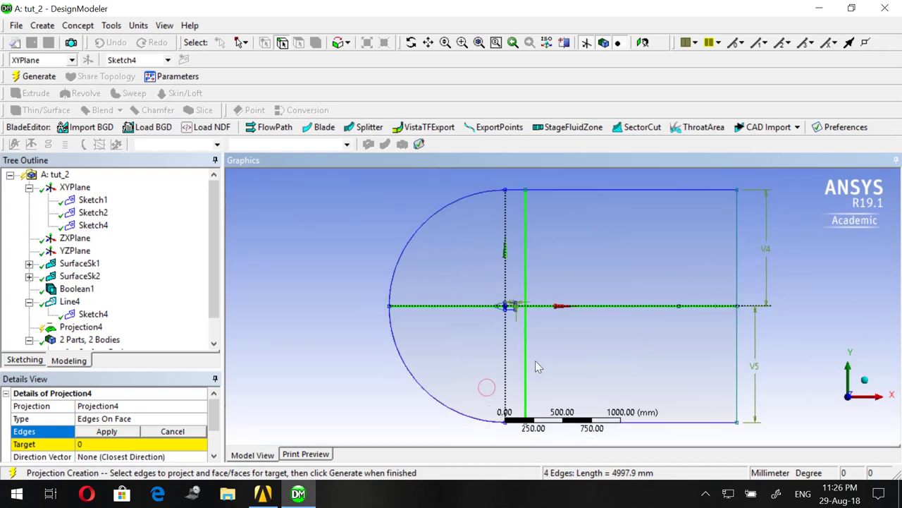
pyautogui.click(106, 431)
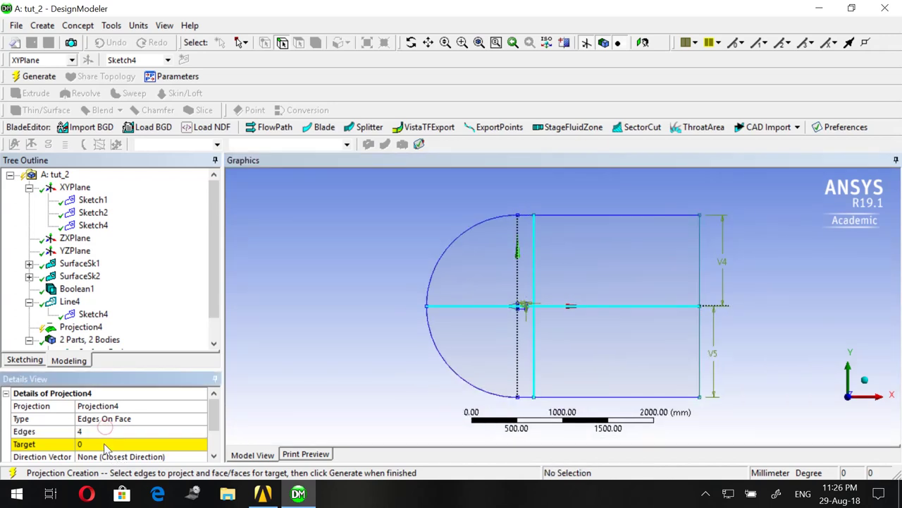
# Set the fluid domain face as the projection's target and generate the projection
pyautogui.click(108, 444)
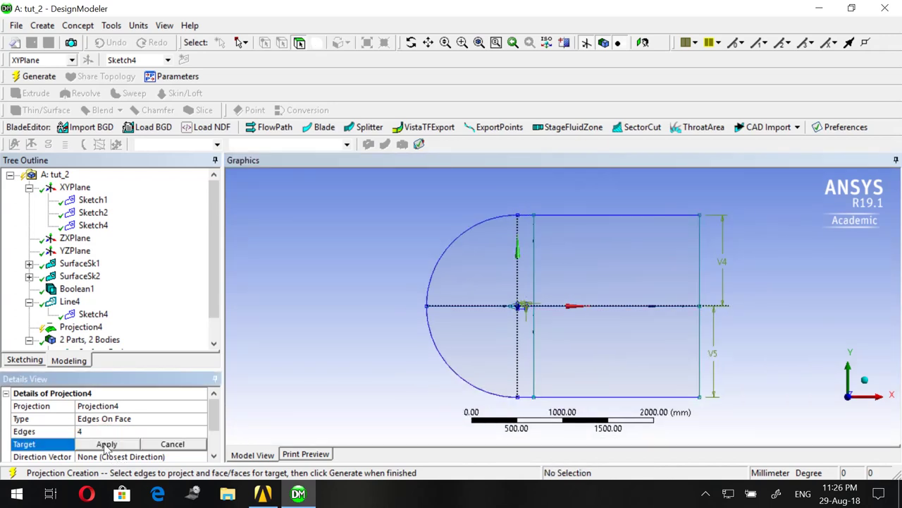
pyautogui.click(477, 261)
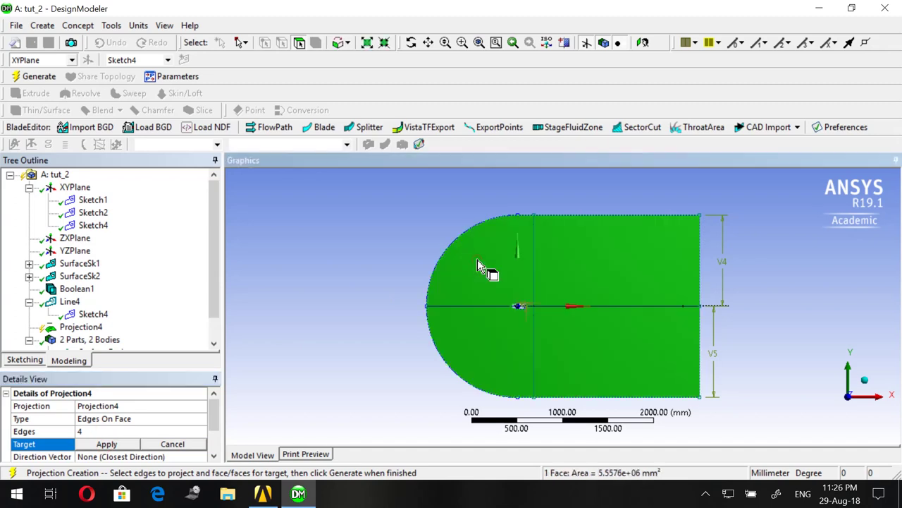
pyautogui.click(106, 444)
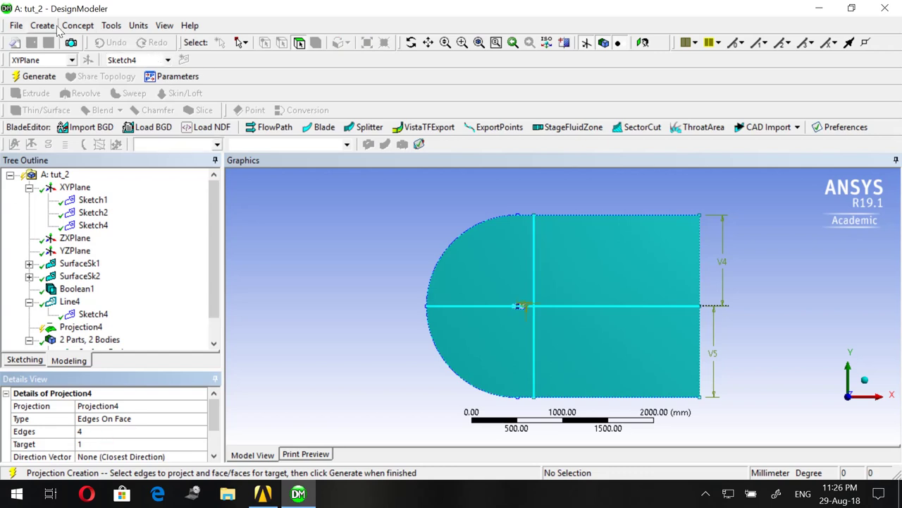
pyautogui.click(31, 77)
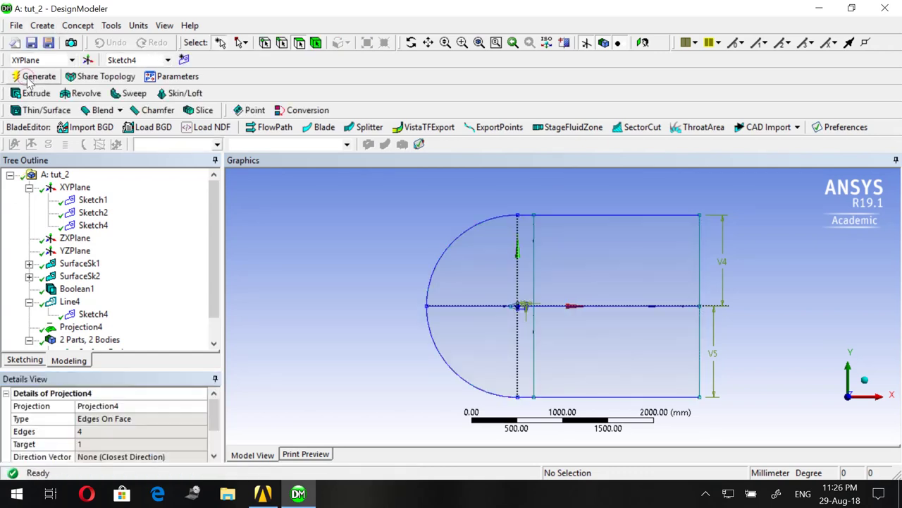
# Suppress the line body, keeping the surface body active
pyautogui.click(80, 302)
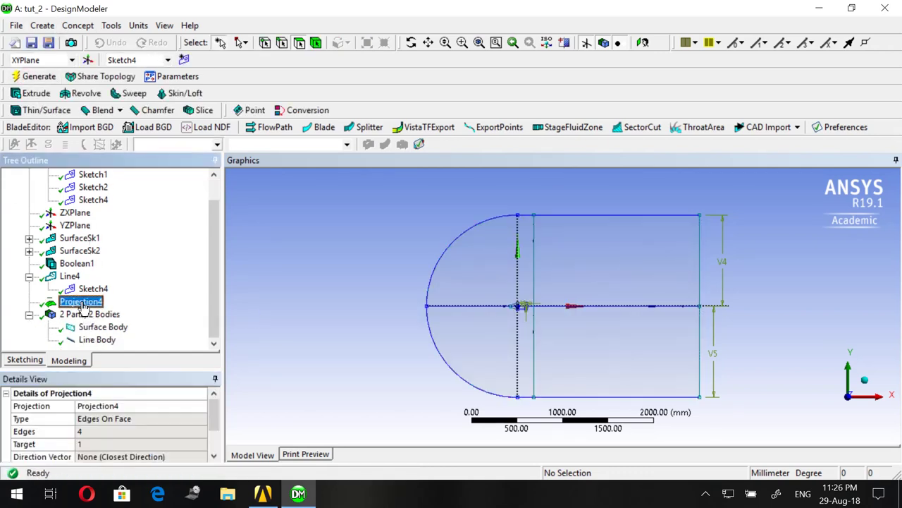
pyautogui.click(89, 340)
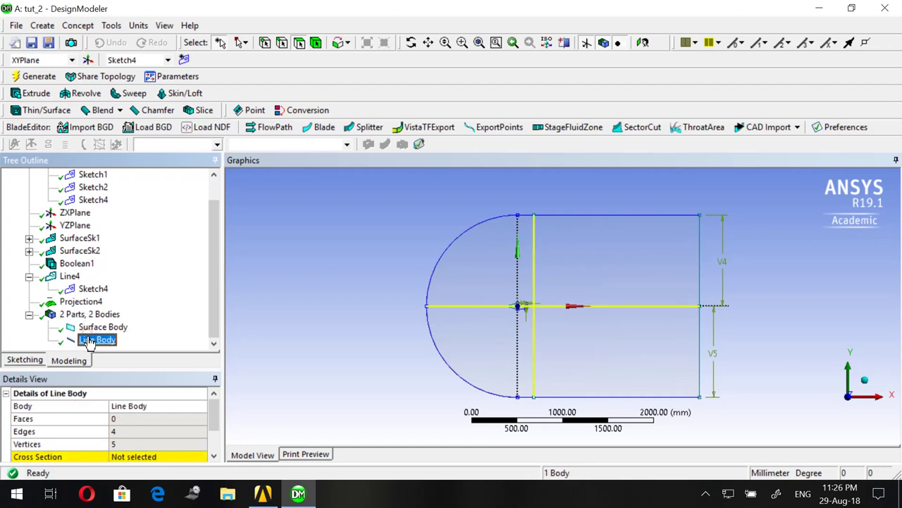
pyautogui.rightClick(90, 340)
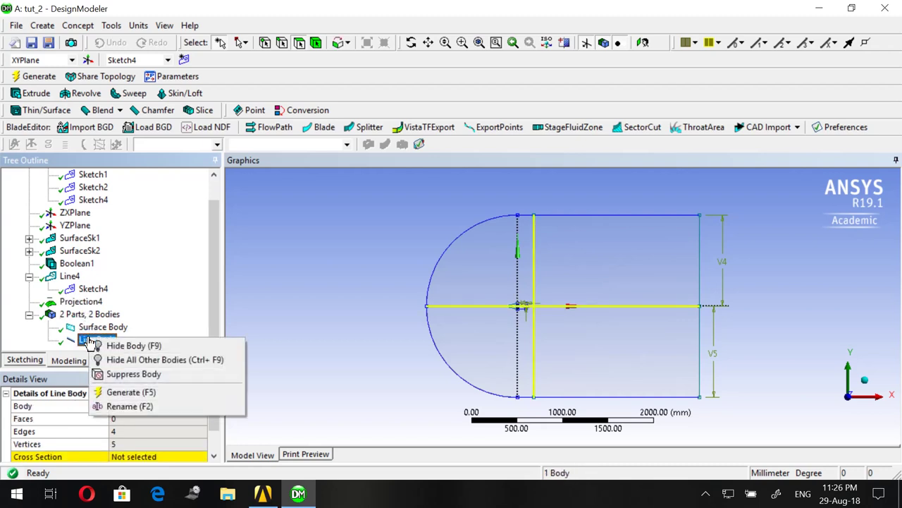
pyautogui.click(111, 374)
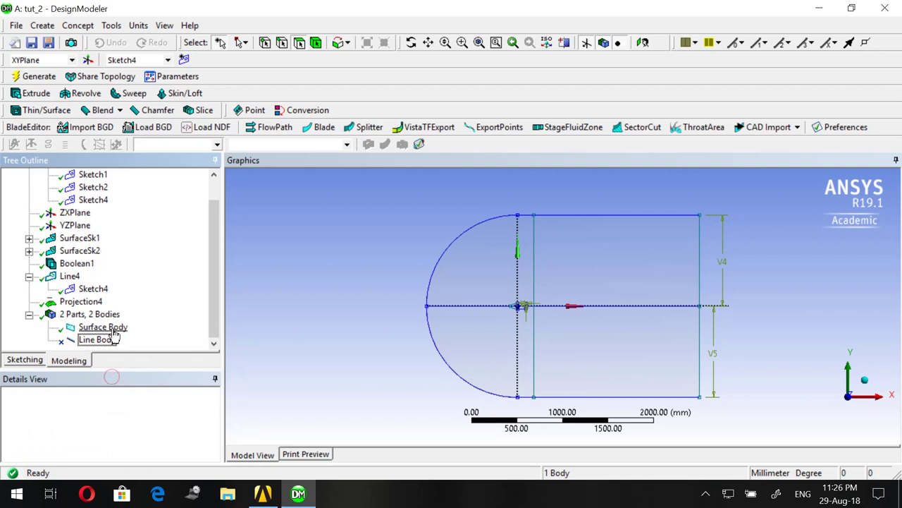
pyautogui.scroll(5, 509, 316)
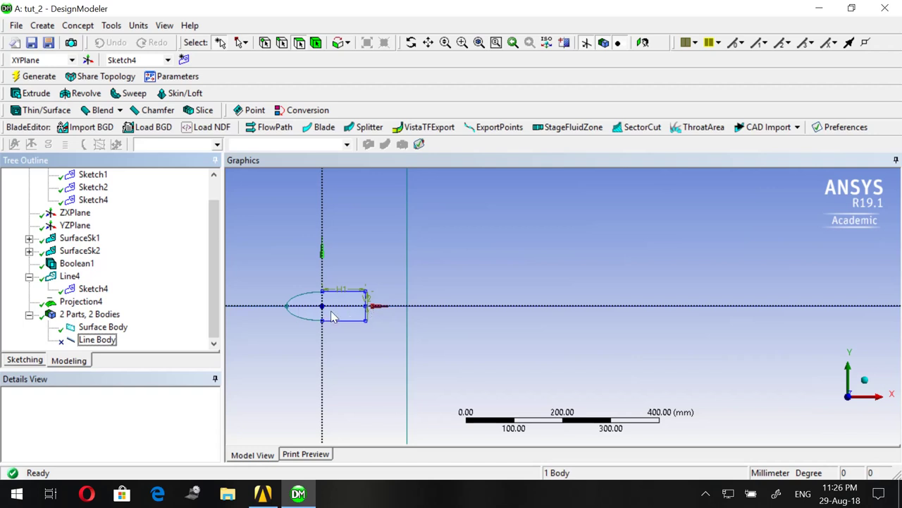
pyautogui.scroll(5, 384, 313)
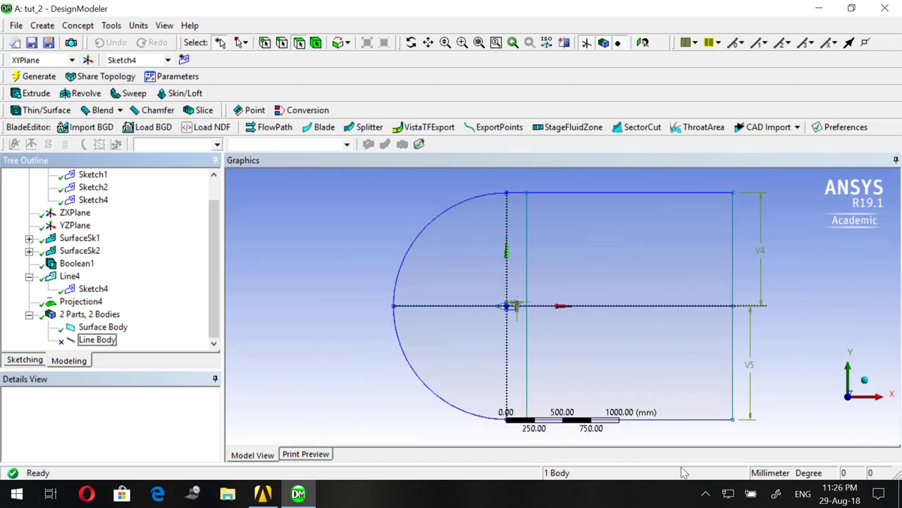
pyautogui.click(706, 493)
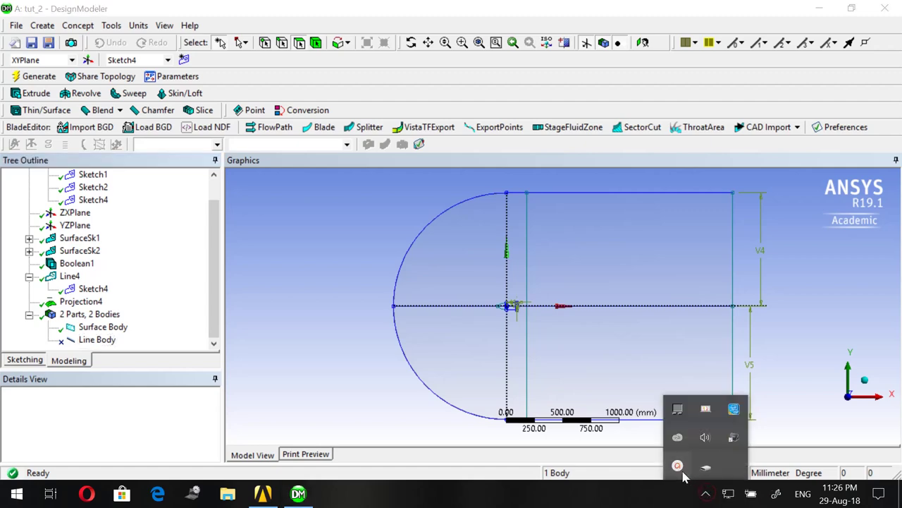
pyautogui.click(681, 468)
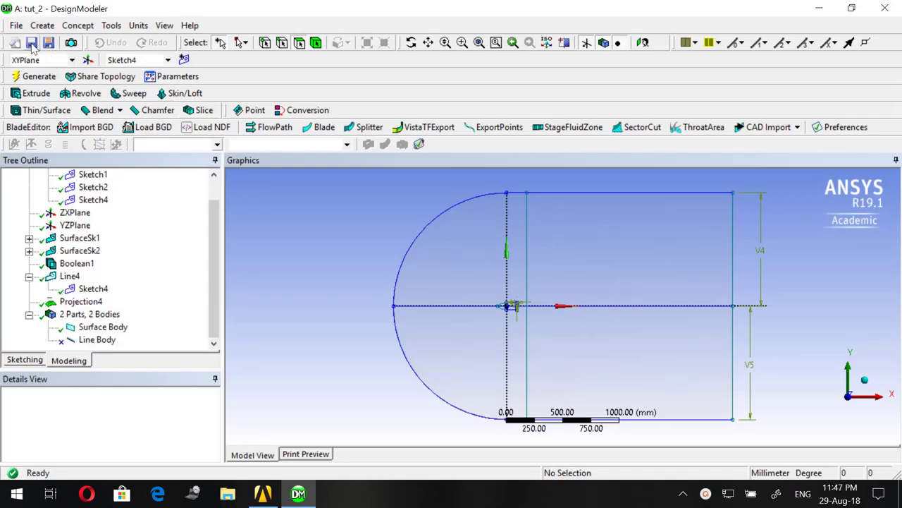
# Save the project, switch to Workbench and open the Mesh cell of the tut_2 Fluent system
pyautogui.click(32, 44)
pyautogui.hotkey('alt', 'Tab')
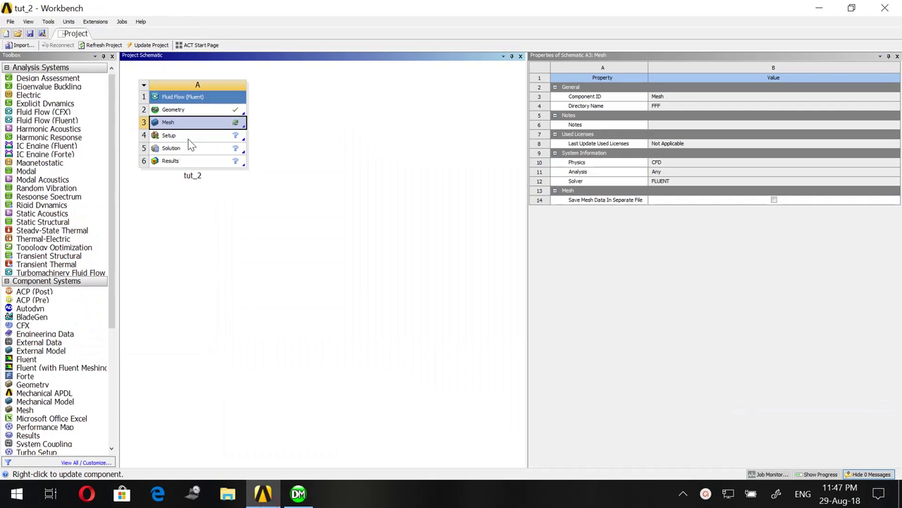
pyautogui.doubleClick(198, 124)
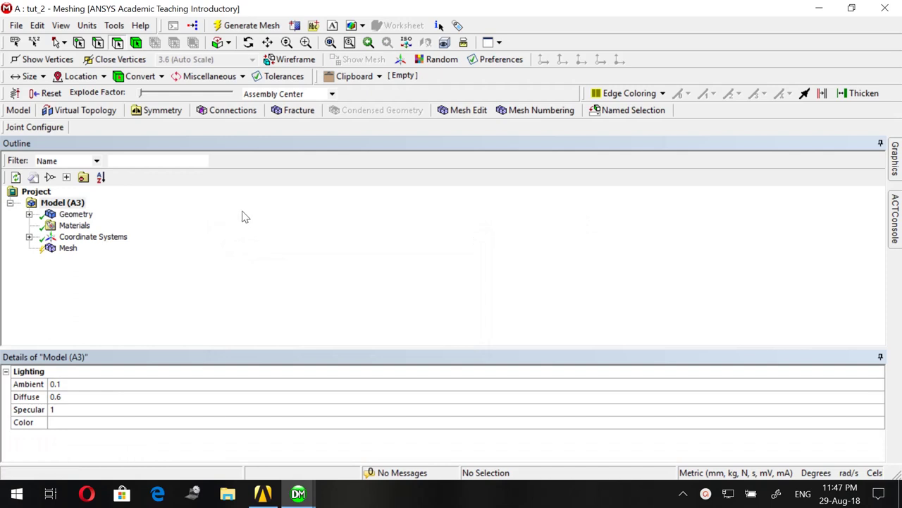
# Generate a mesh with the default settings and display it on the fluid domain
pyautogui.click(242, 26)
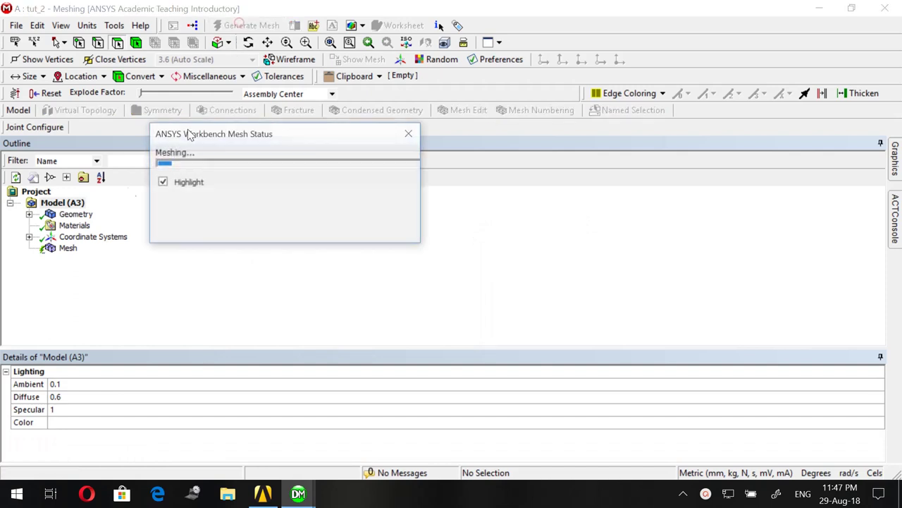
pyautogui.click(68, 248)
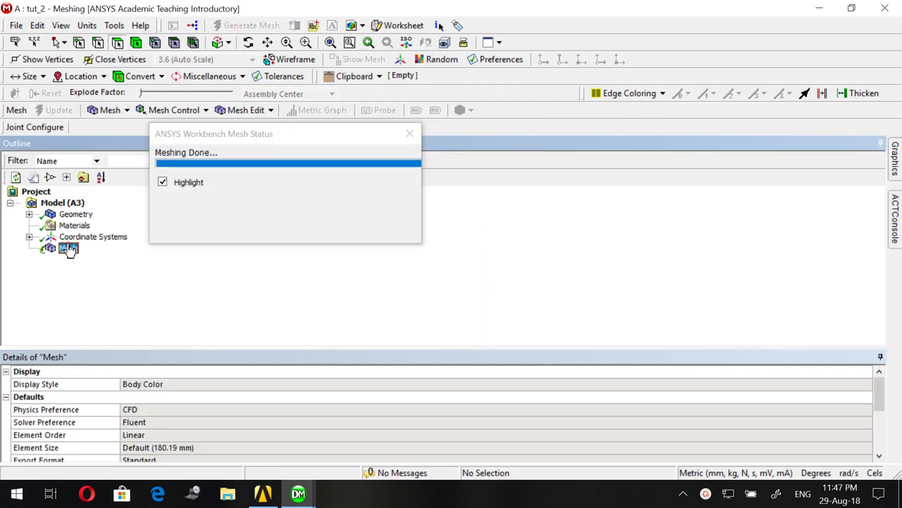
pyautogui.scroll(-1, 661, 262)
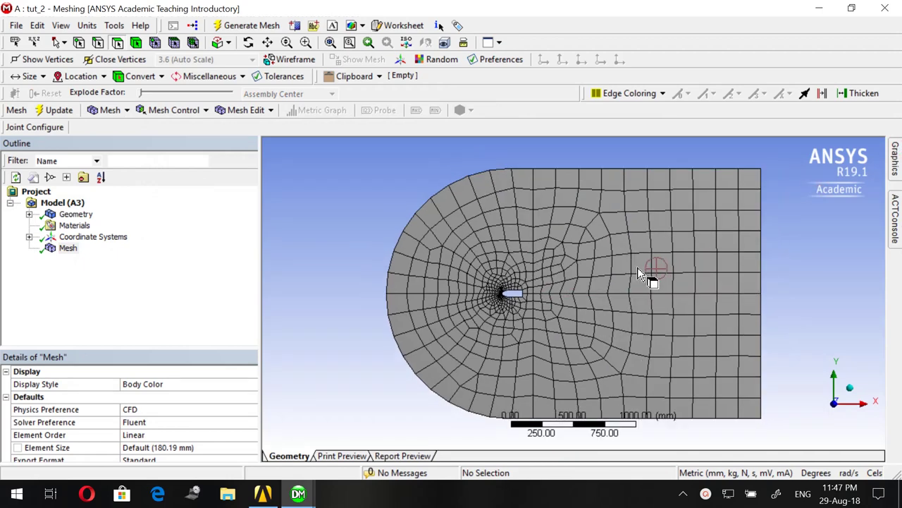
# Insert a sizing control scoped to the long horizontal edge from the vertical dividing line to the domain's straight end
pyautogui.click(182, 114)
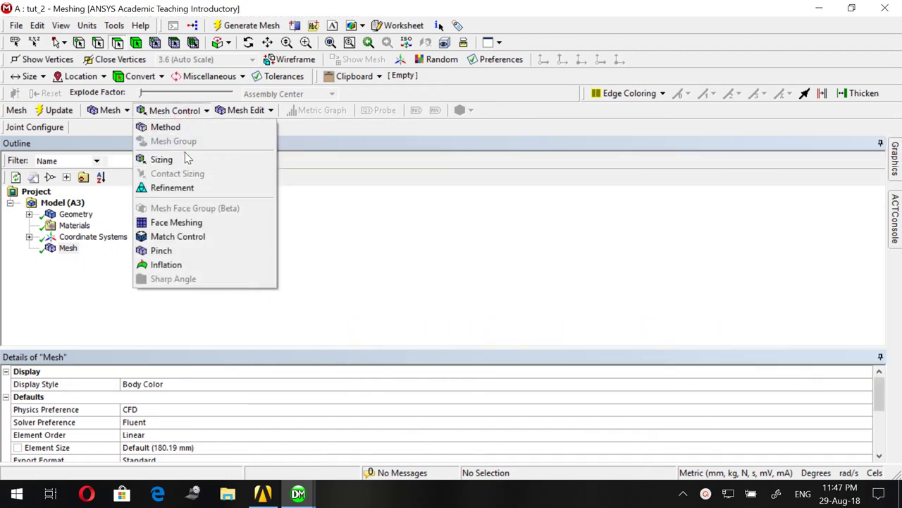
pyautogui.click(185, 159)
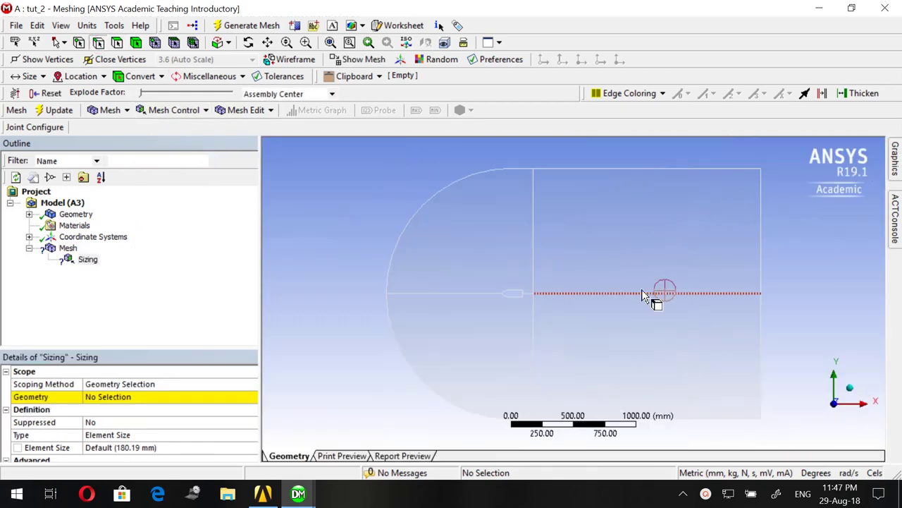
pyautogui.click(647, 294)
pyautogui.rightClick(821, 285)
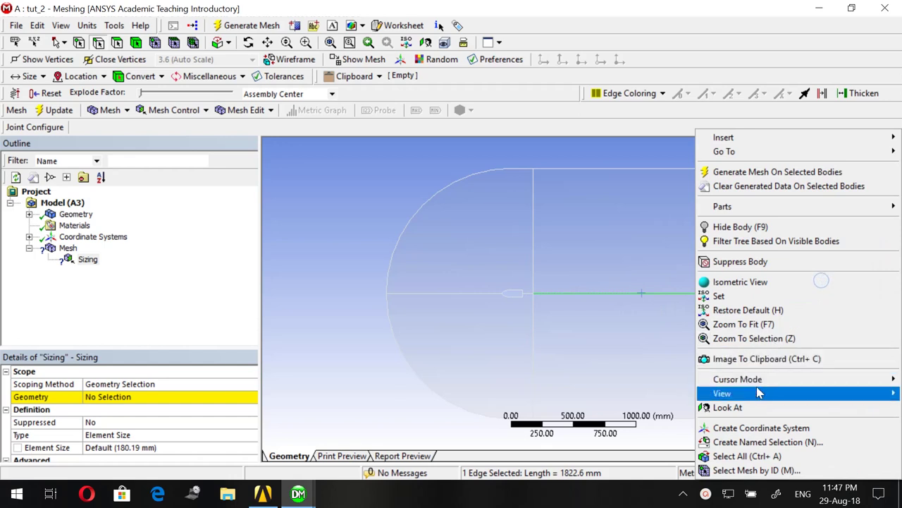
pyautogui.click(119, 396)
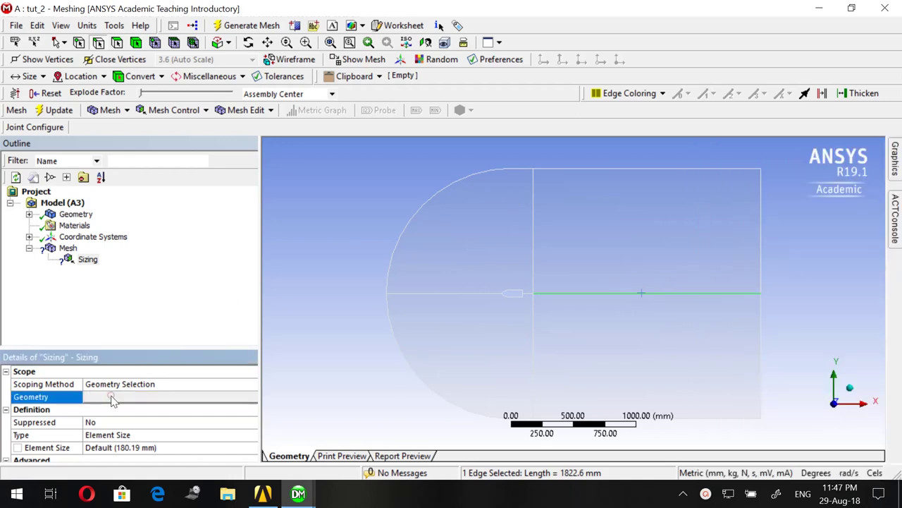
pyautogui.click(109, 396)
# Define the long horizontal edge's sizing by Number of Divisions and set it to 900
pyautogui.scroll(-1, 155, 383)
pyautogui.click(135, 396)
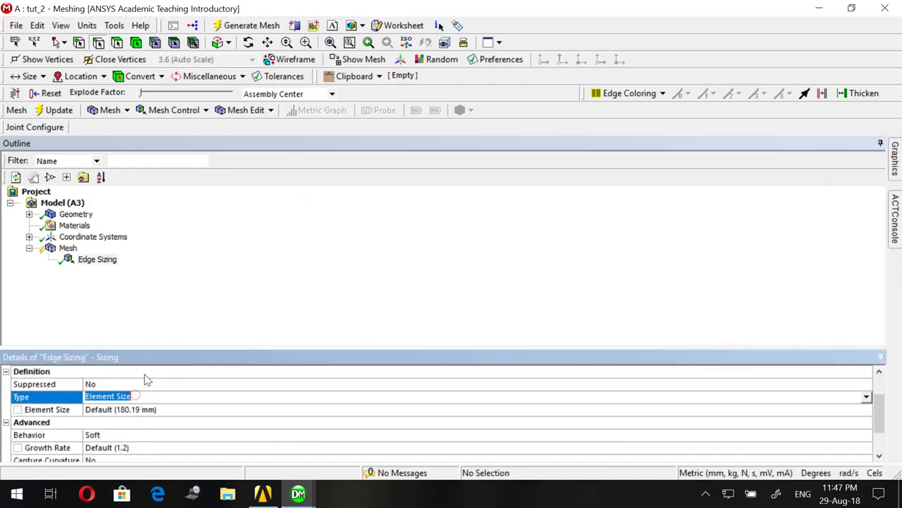
pyautogui.write('num')
pyautogui.press('Return')
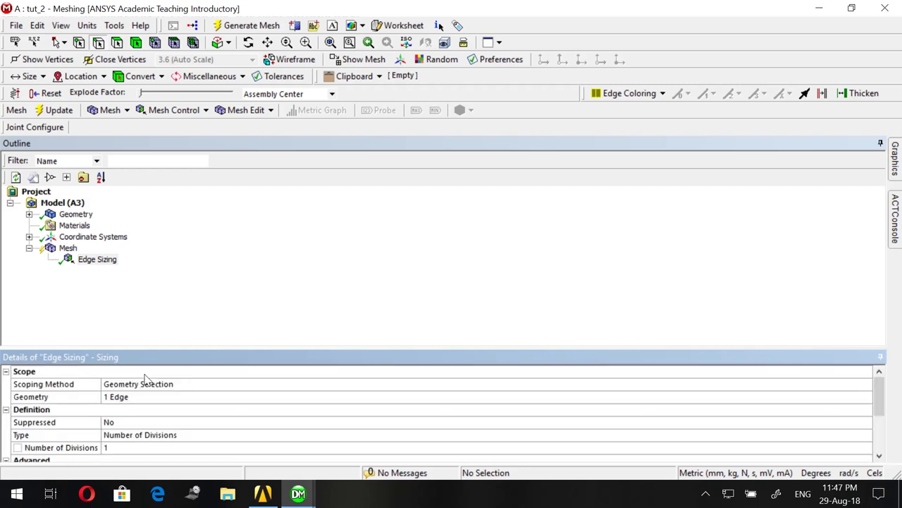
pyautogui.click(143, 447)
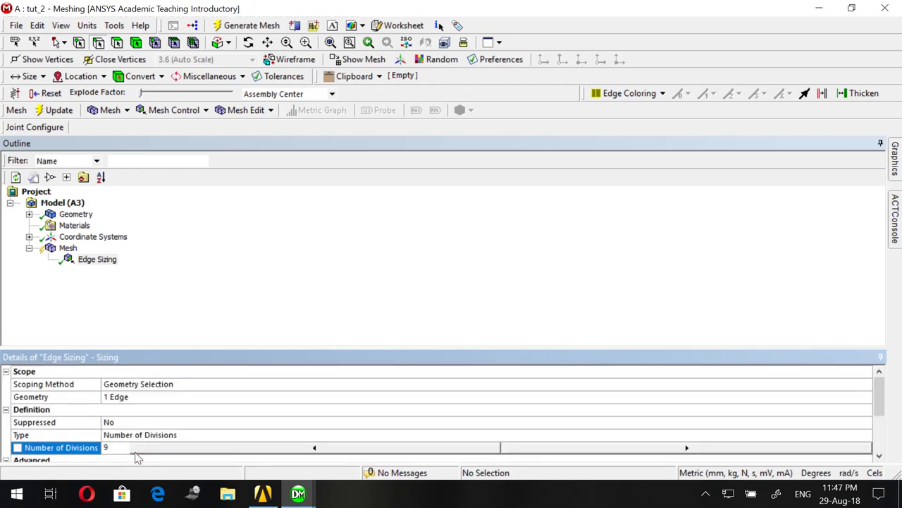
pyautogui.press('Return')
# Give the long edge's sizing the first bias type, long to short dashes, with a bias factor of 7
pyautogui.scroll(-3, 141, 409)
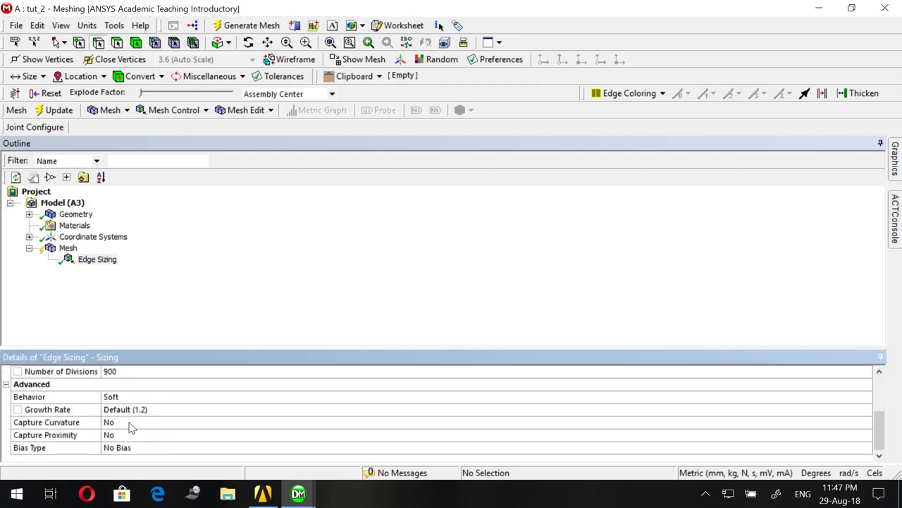
pyautogui.click(130, 449)
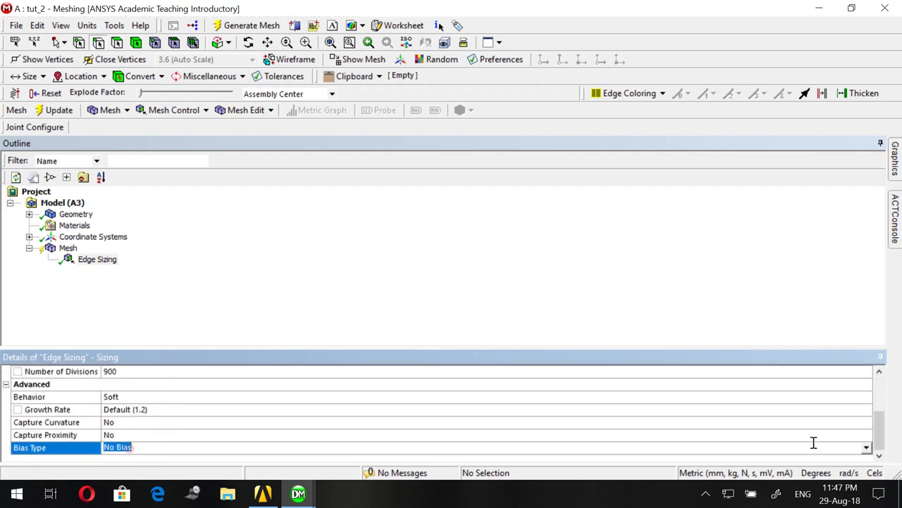
pyautogui.click(866, 447)
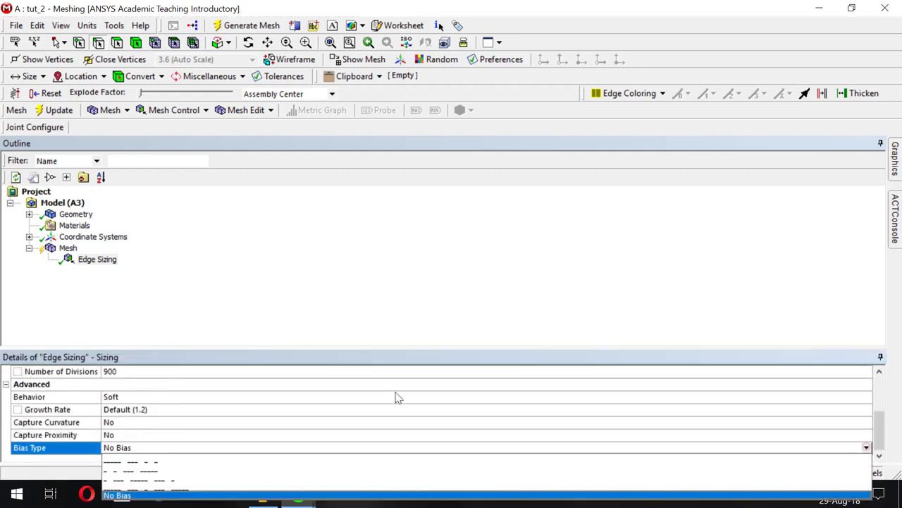
pyautogui.click(190, 468)
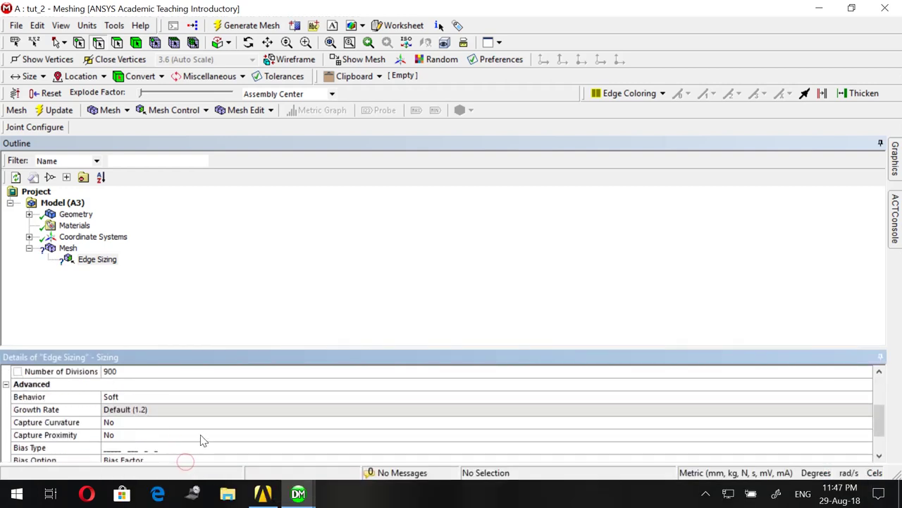
pyautogui.scroll(-1, 151, 449)
pyautogui.click(135, 434)
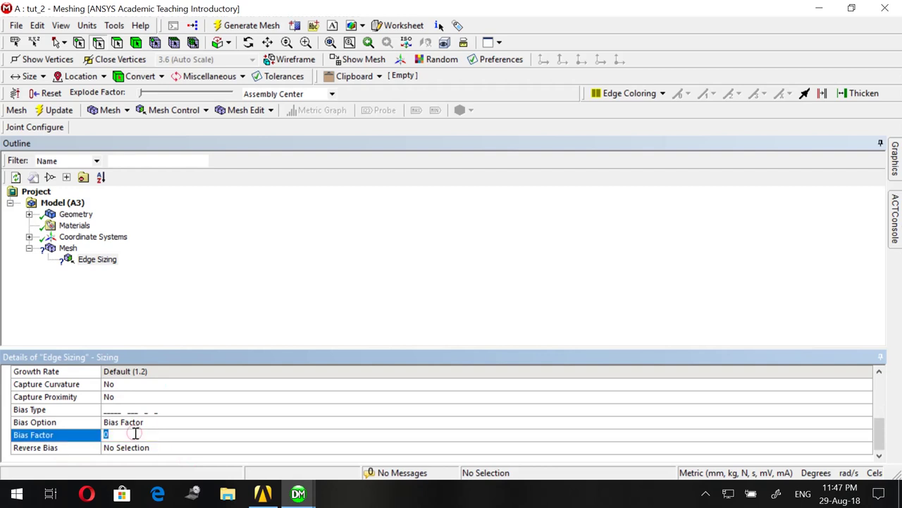
pyautogui.write('7')
pyautogui.press('Return')
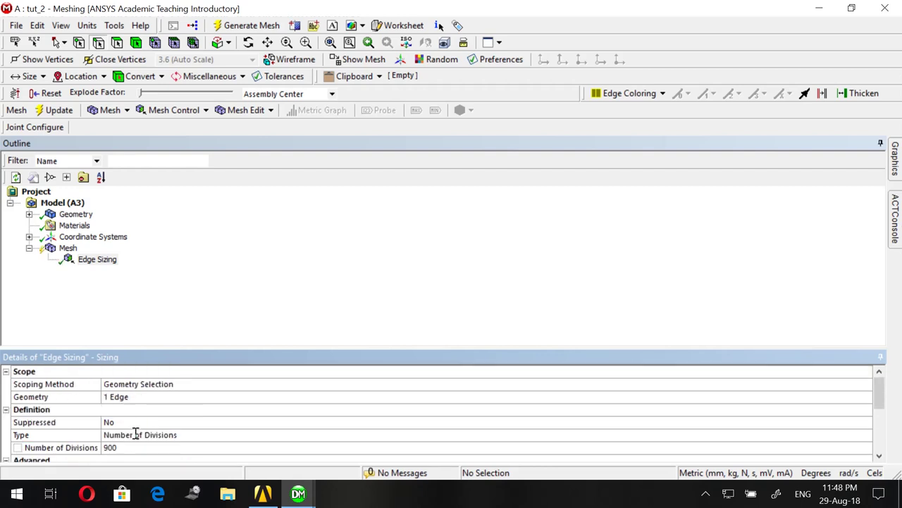
# Check the biased divisions in the model and insert a second sizing on the short horizontal edge between the body and the vertical dividing line
pyautogui.moveTo(895, 154)
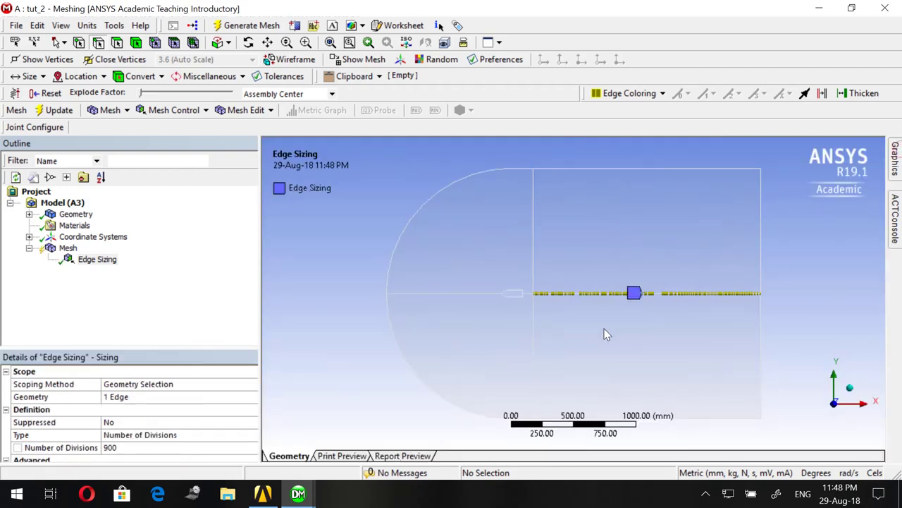
pyautogui.scroll(1, 677, 326)
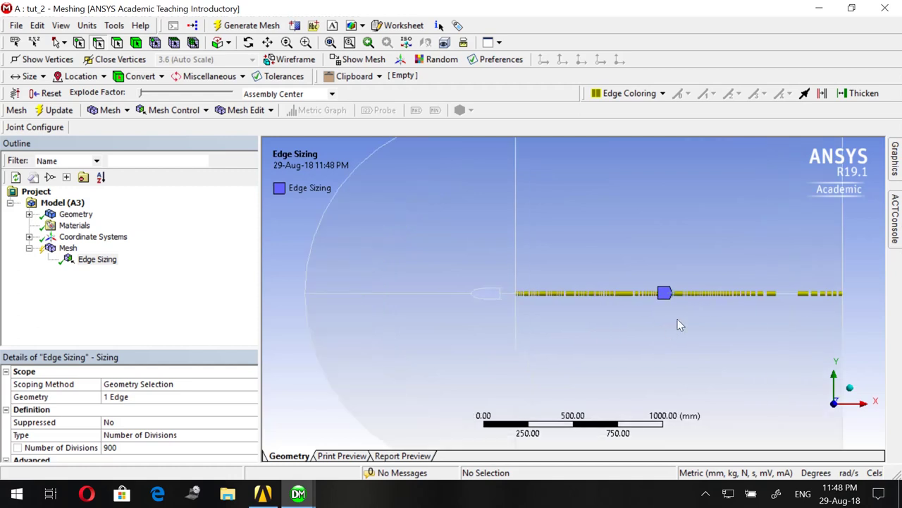
pyautogui.scroll(4, 574, 330)
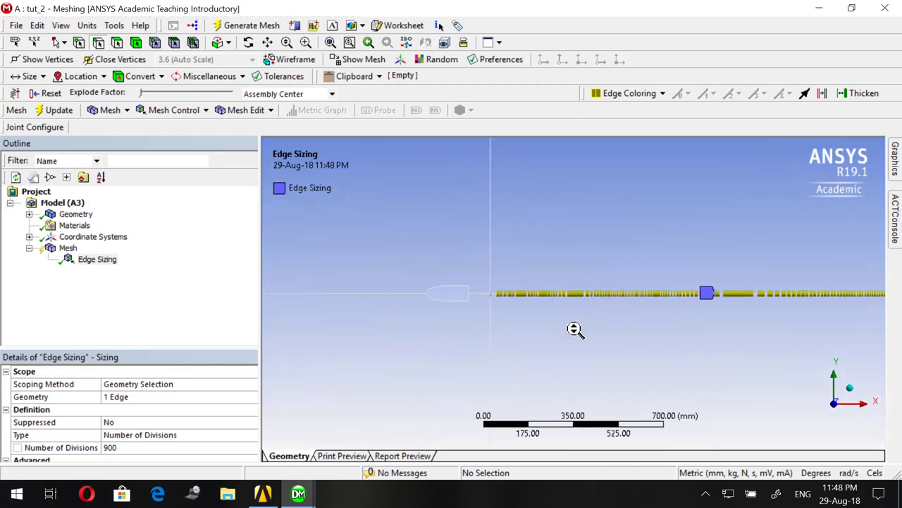
pyautogui.scroll(-4, 573, 327)
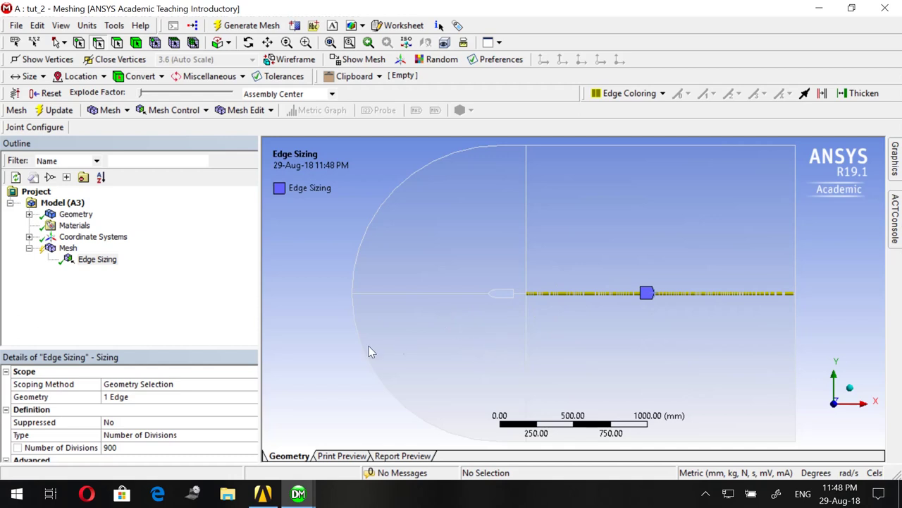
pyautogui.scroll(-1, 191, 419)
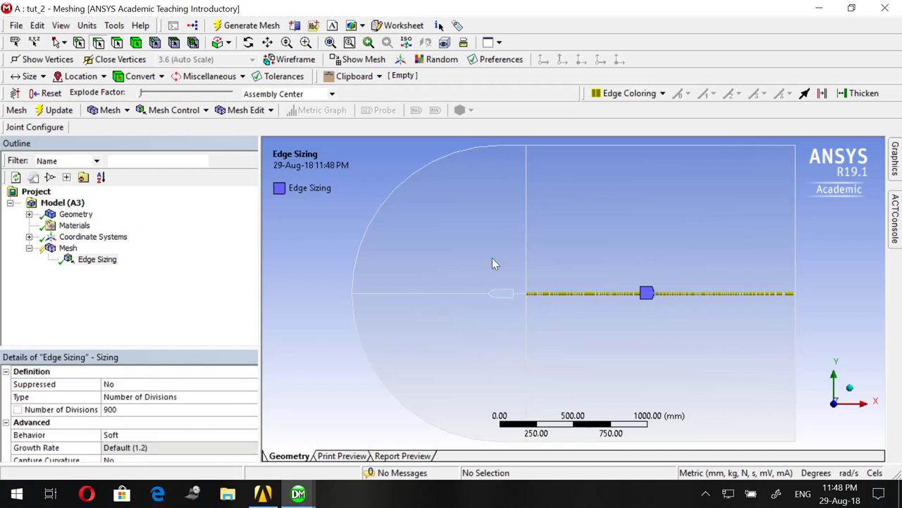
pyautogui.click(428, 292)
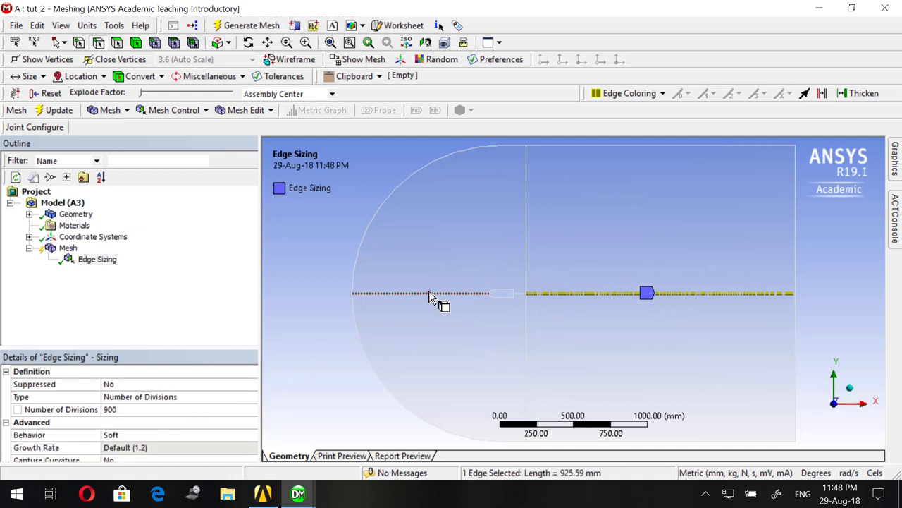
pyautogui.click(517, 296)
pyautogui.rightClick(519, 295)
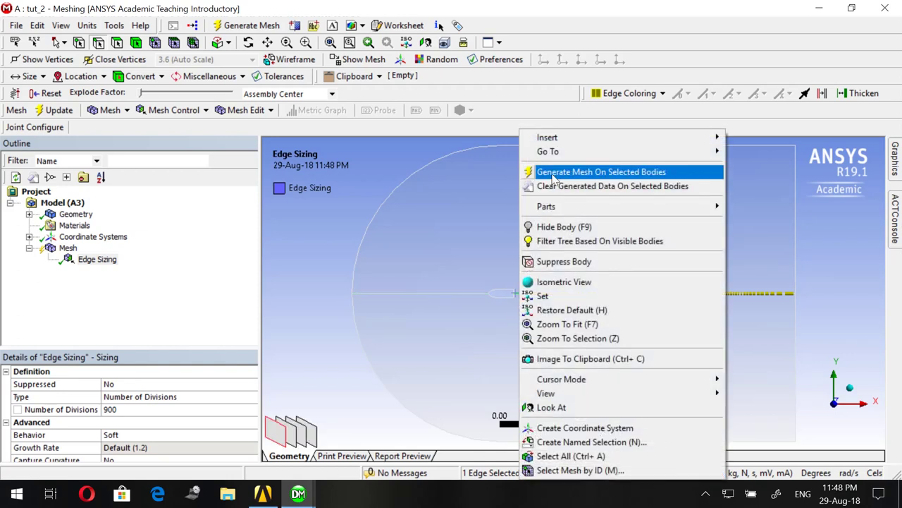
pyautogui.moveTo(554, 141)
pyautogui.click(756, 138)
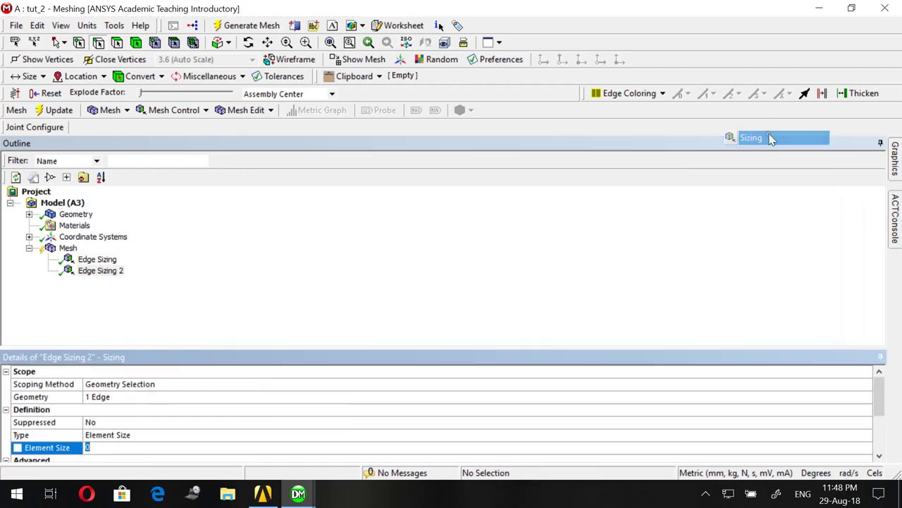
# Define the short edge's sizing by Number of Divisions and set it to 100
pyautogui.scroll(-1, 145, 414)
pyautogui.click(137, 397)
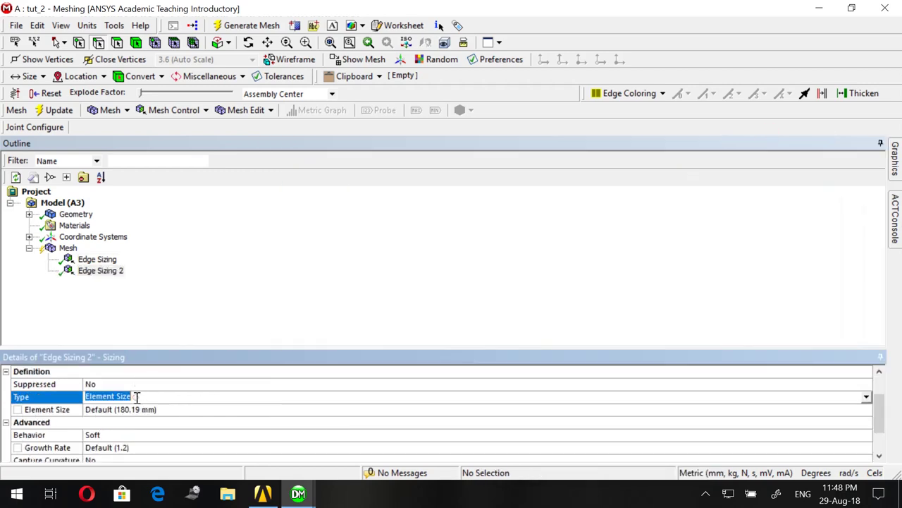
pyautogui.write('num')
pyautogui.press('Return')
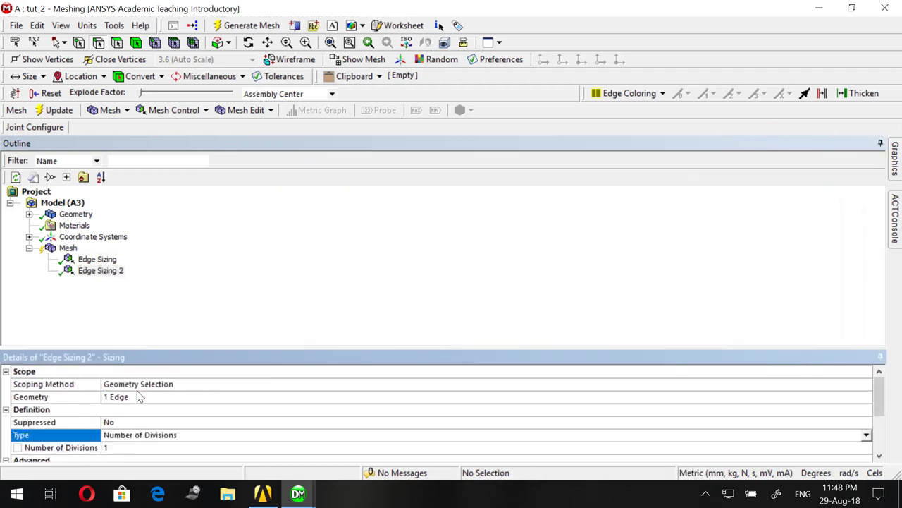
pyautogui.click(128, 447)
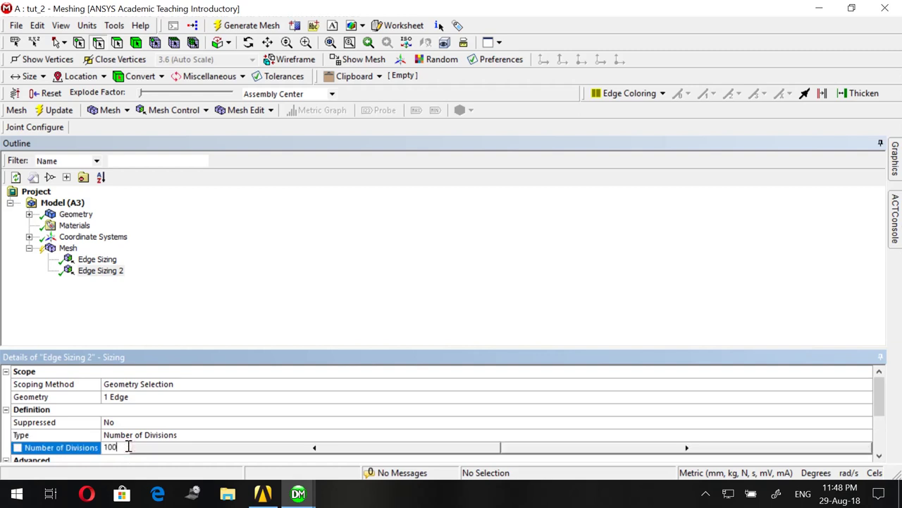
pyautogui.write('100')
pyautogui.press('Return')
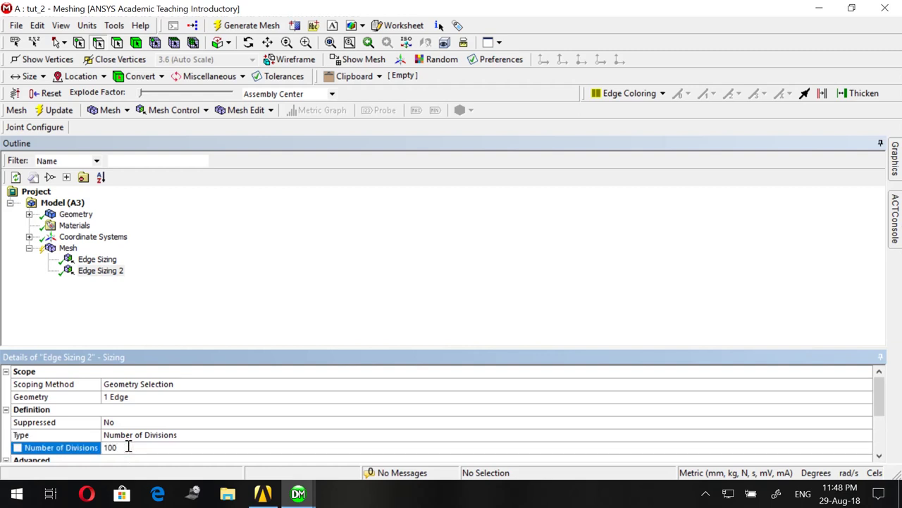
# Apply the long-to-short dash bias type to Edge Sizing 2 on the short edge, with a bias factor of 7
pyautogui.scroll(-2, 134, 437)
pyautogui.click(134, 444)
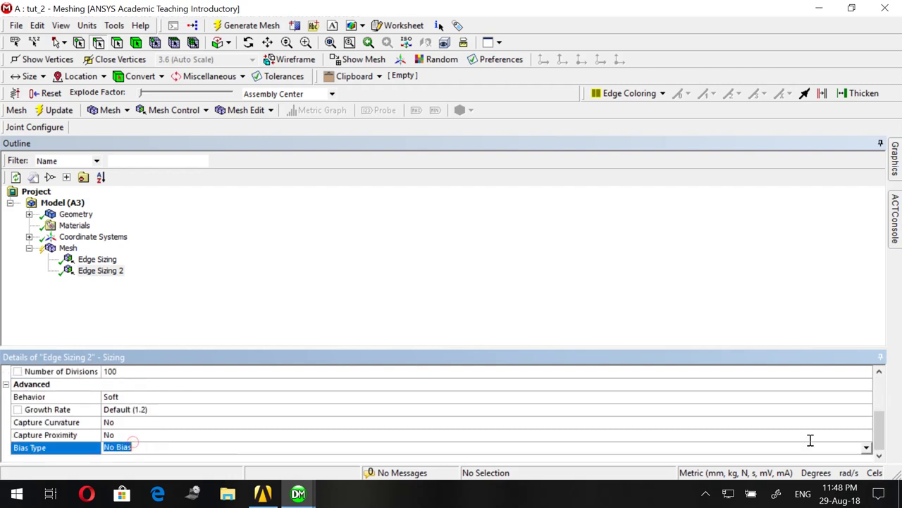
pyautogui.click(869, 449)
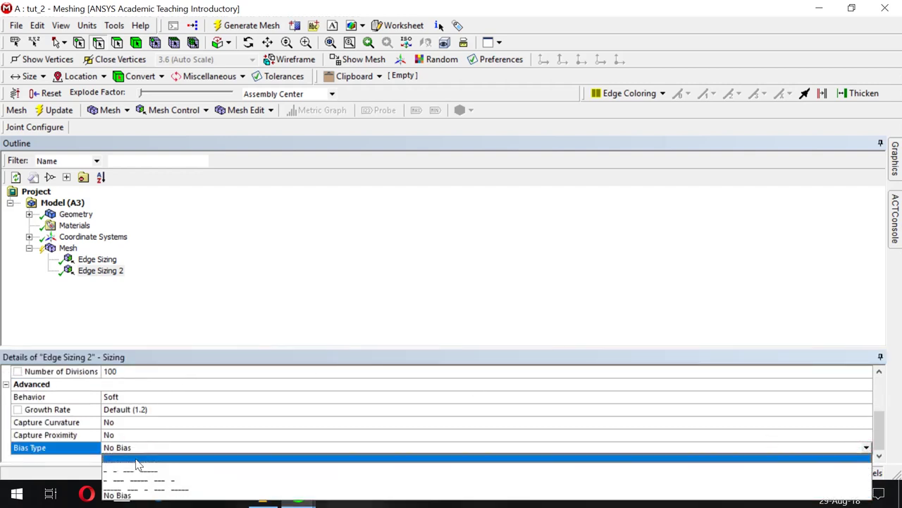
pyautogui.click(136, 462)
pyautogui.scroll(-1, 163, 423)
pyautogui.click(151, 437)
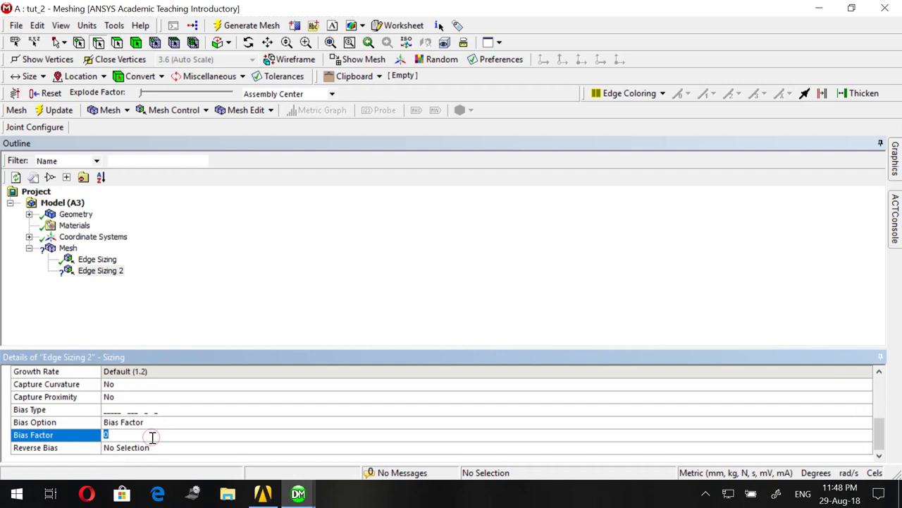
pyautogui.write('7')
pyautogui.press('Return')
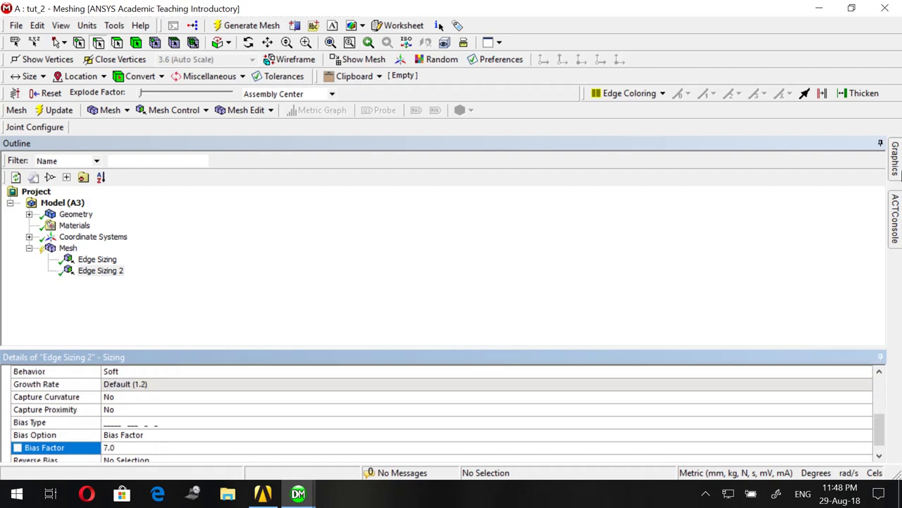
# Check Edge Sizing 2's divisions in the model and insert a sizing on the upper half of the vertical dividing line
pyautogui.click(897, 169)
pyautogui.scroll(3, 493, 316)
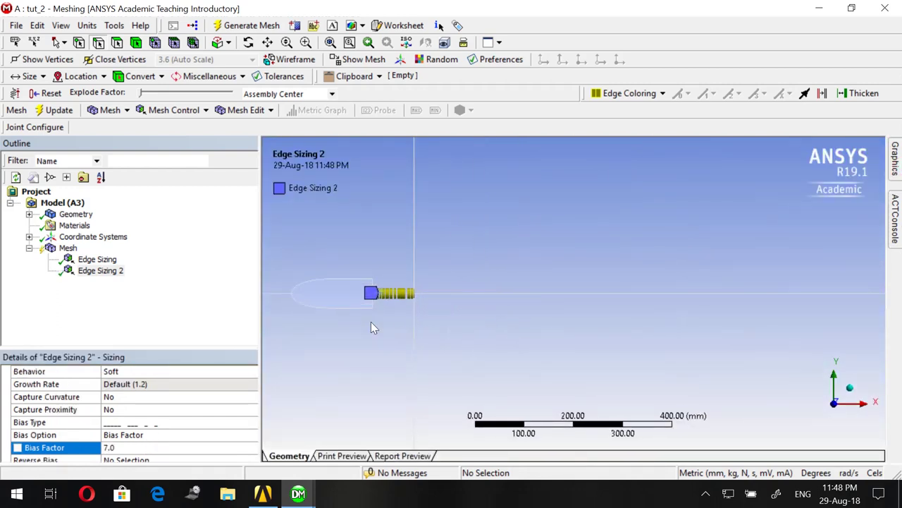
pyautogui.scroll(-3, 371, 322)
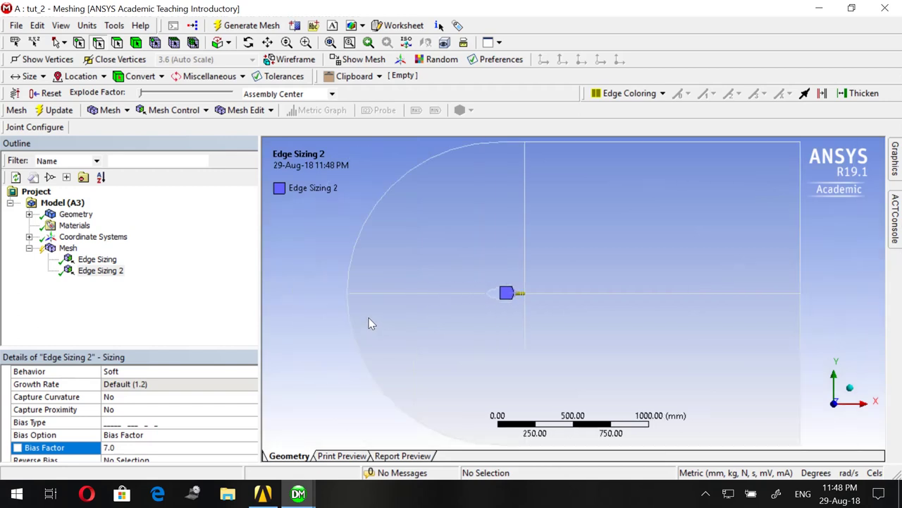
pyautogui.click(161, 111)
pyautogui.click(869, 123)
pyautogui.click(526, 189)
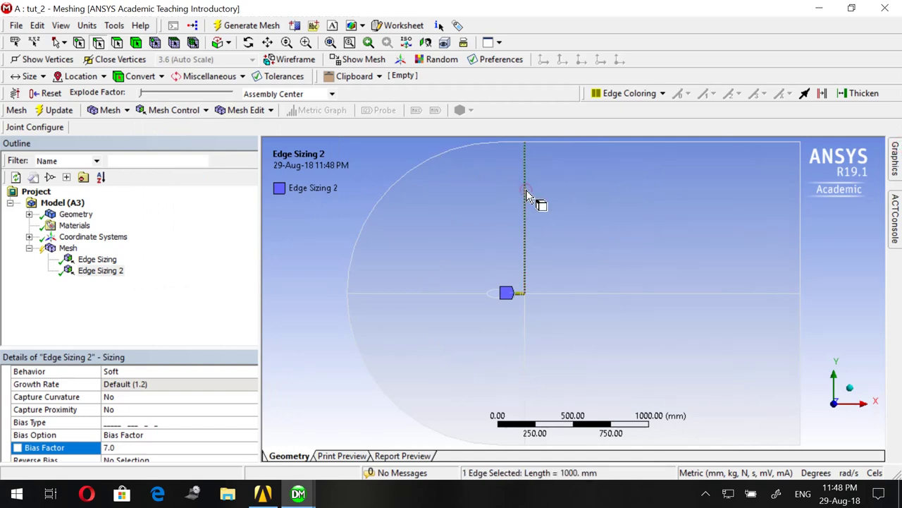
pyautogui.rightClick(572, 189)
pyautogui.moveTo(741, 138)
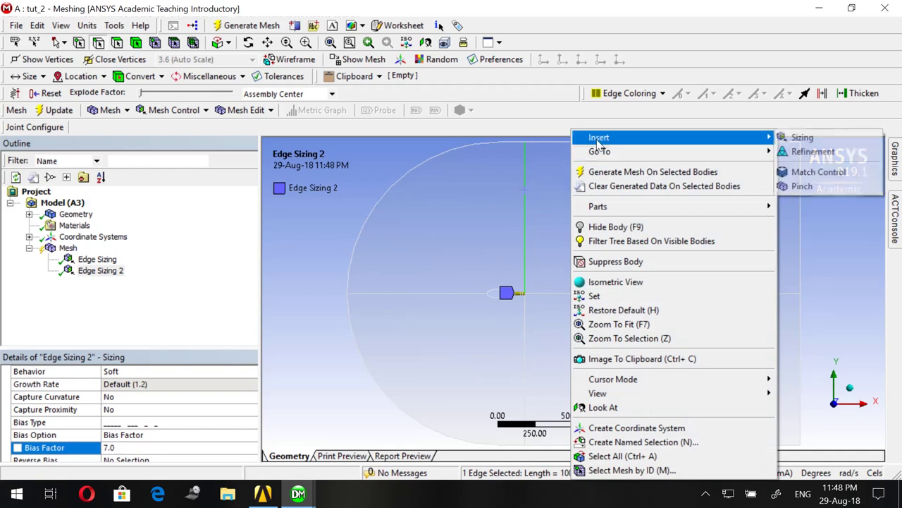
pyautogui.click(802, 137)
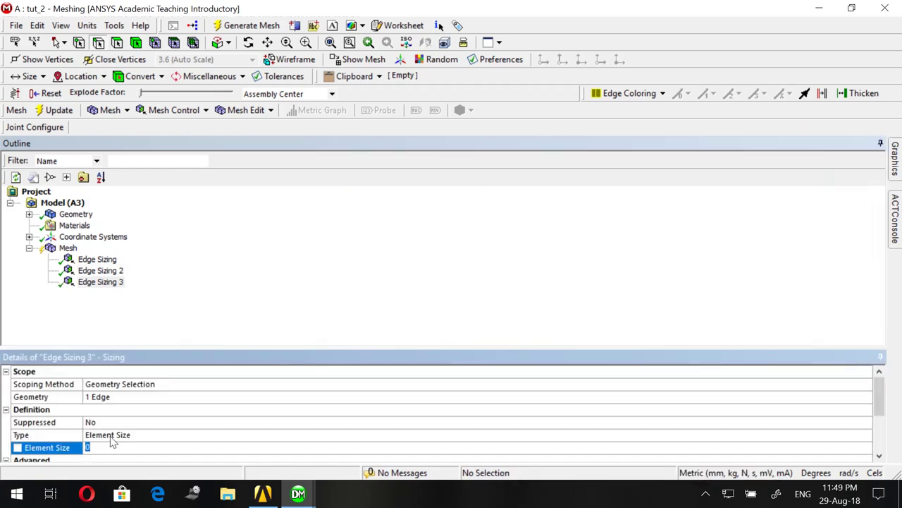
# Define Edge Sizing 3 on the upper vertical edge by Number of Divisions and set it to 700
pyautogui.click(110, 435)
pyautogui.write('num')
pyautogui.click(114, 445)
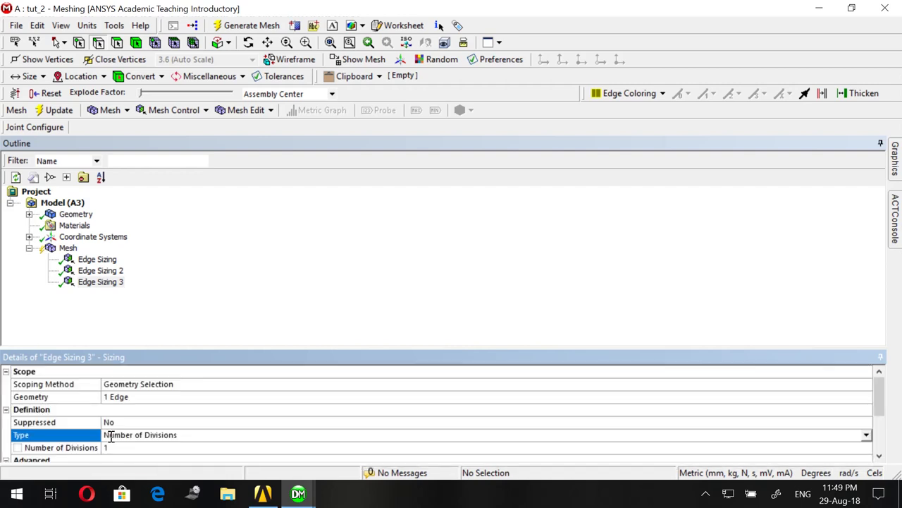
pyautogui.click(119, 450)
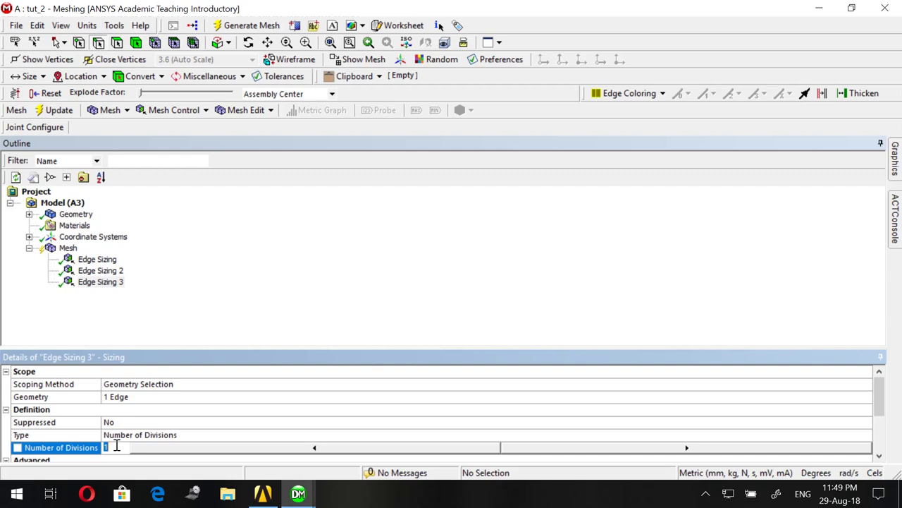
pyautogui.press('Return')
# Give Edge Sizing 3 the long-to-short dash bias type with a bias factor of 7
pyautogui.scroll(-2, 117, 446)
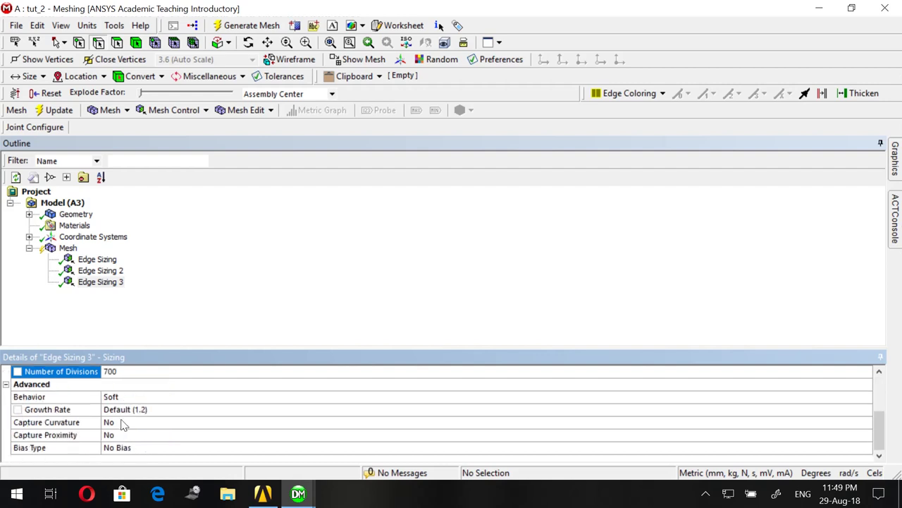
pyautogui.click(143, 447)
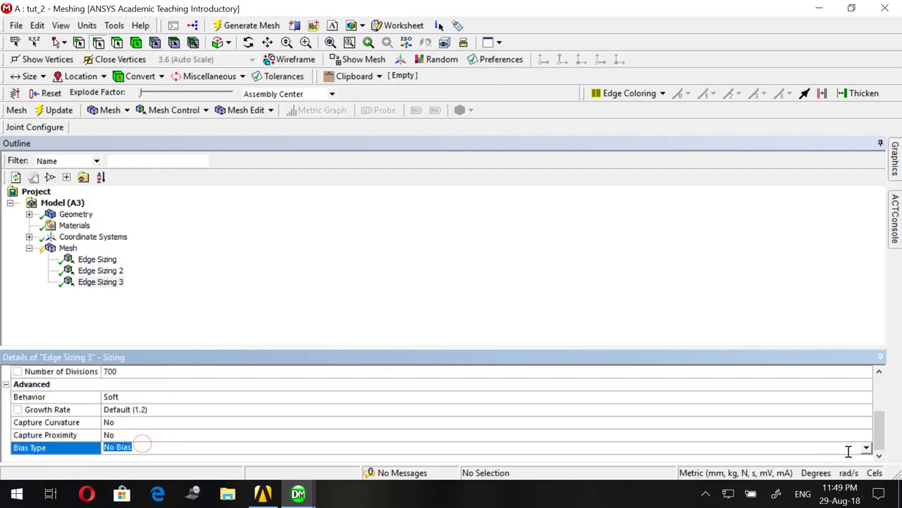
pyautogui.click(218, 450)
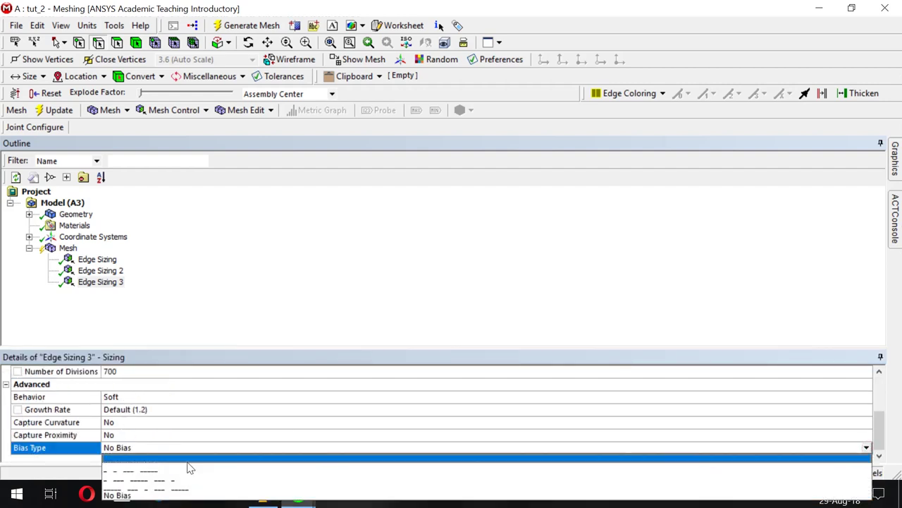
pyautogui.click(187, 459)
pyautogui.scroll(-1, 178, 444)
pyautogui.click(134, 432)
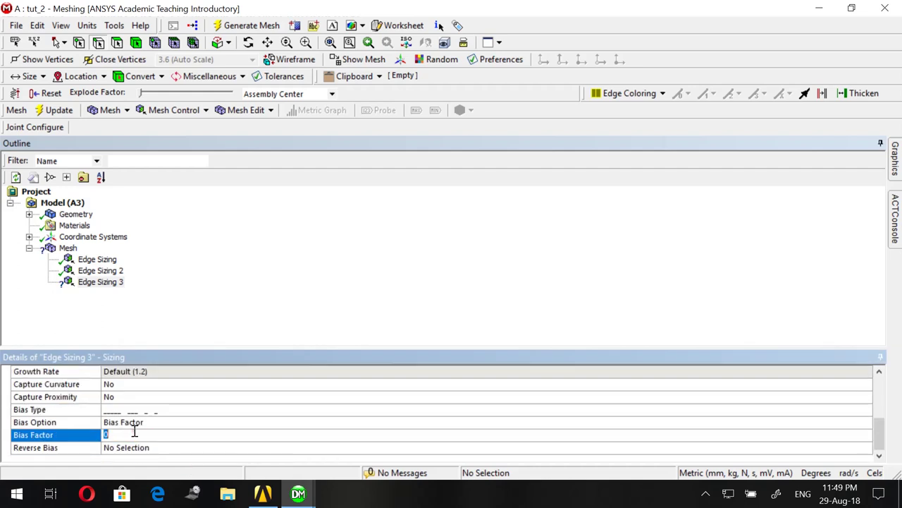
pyautogui.write('7')
pyautogui.press('Return')
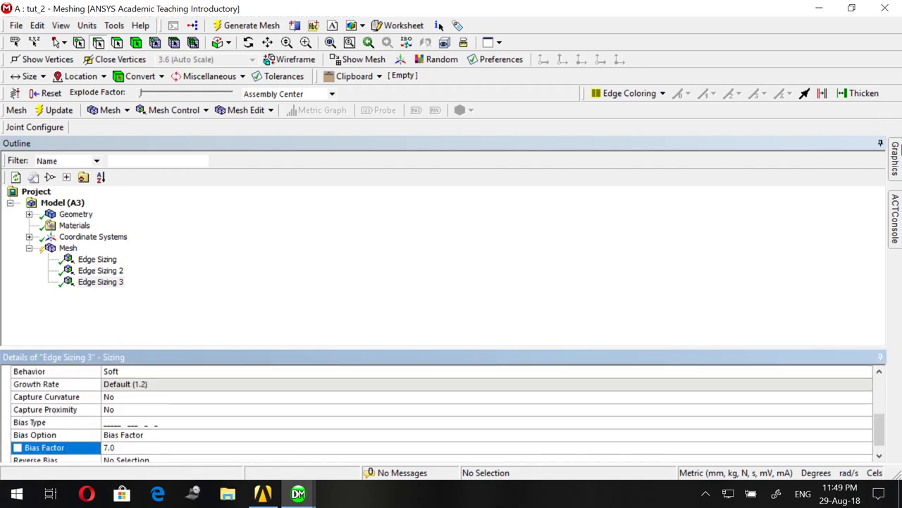
# Insert a sizing on the lower half of the vertical dividing line behind the body
pyautogui.click(895, 155)
pyautogui.click(514, 360)
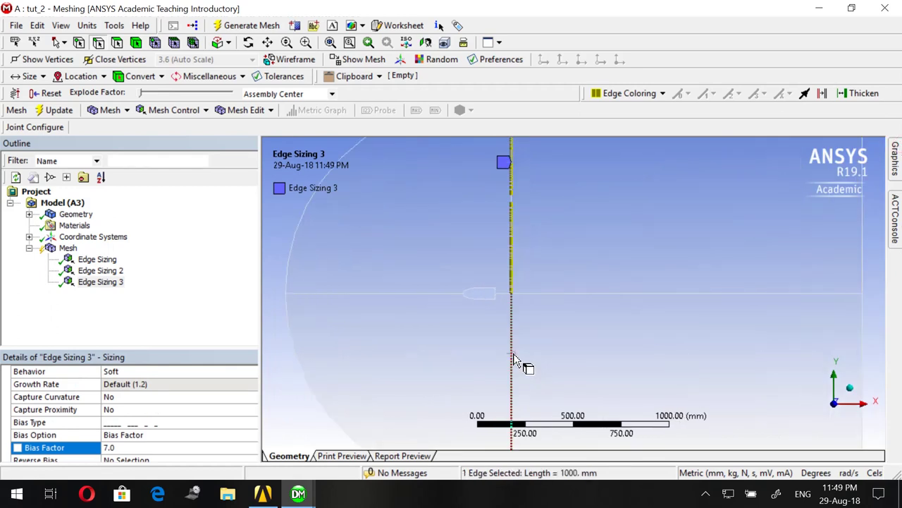
pyautogui.rightClick(570, 330)
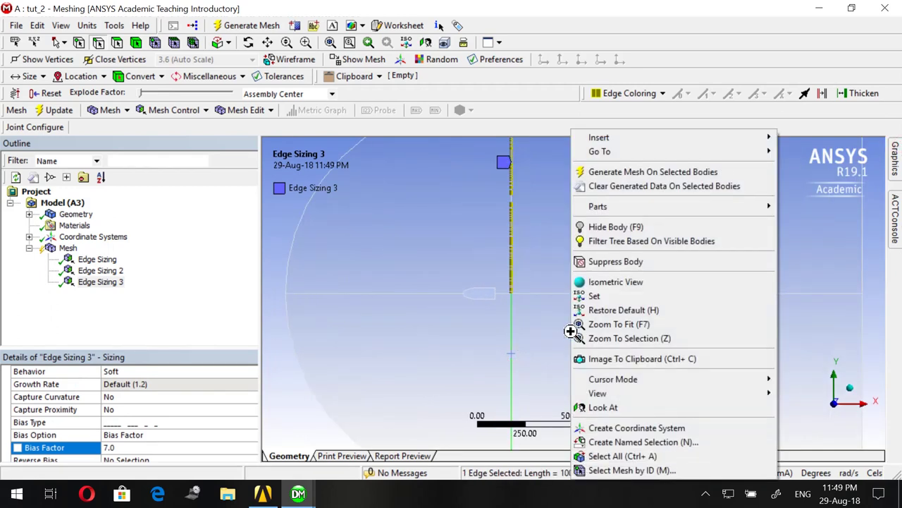
pyautogui.moveTo(626, 145)
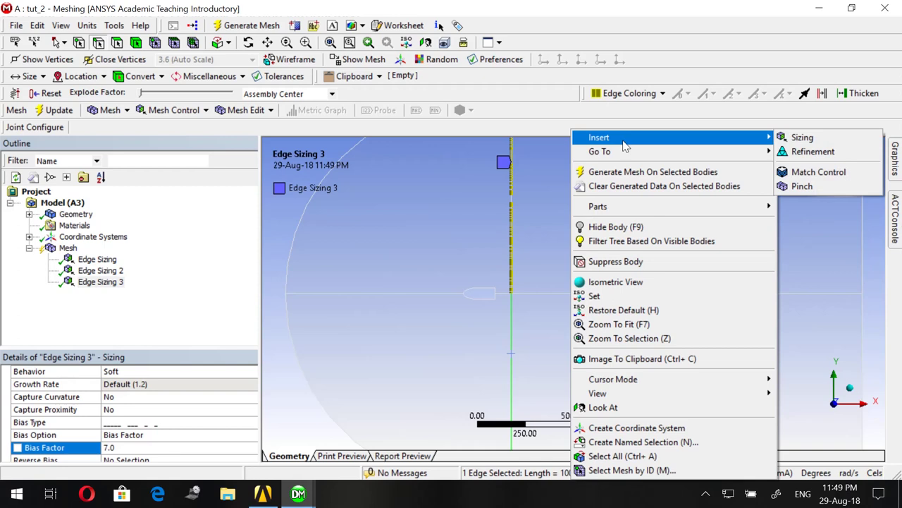
pyautogui.click(822, 141)
# Define Edge Sizing 4 on the lower vertical edge by Number of Divisions and set it to 700
pyautogui.click(139, 436)
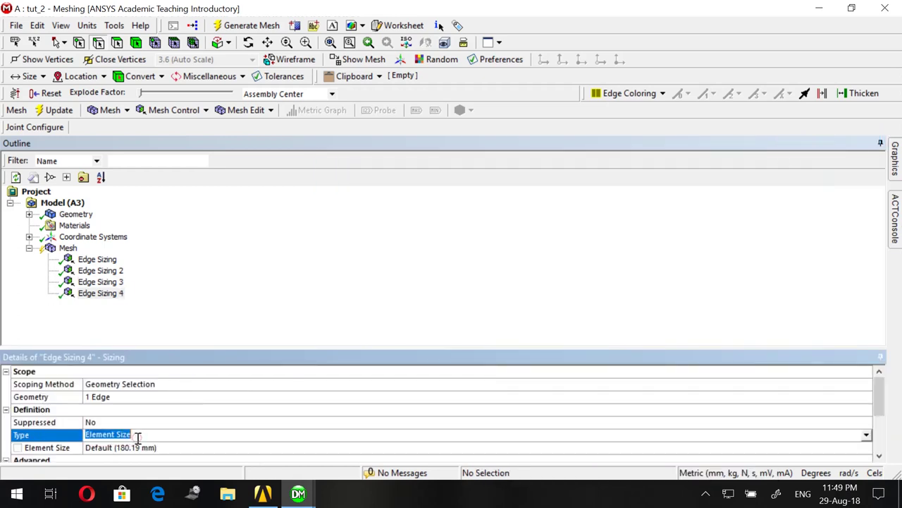
pyautogui.write('num')
pyautogui.press('Return')
pyautogui.click(178, 449)
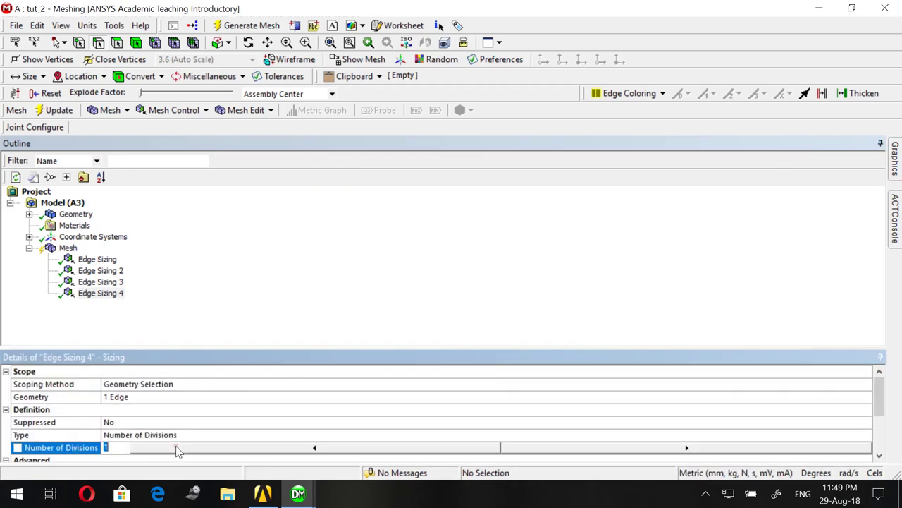
pyautogui.write('700')
pyautogui.press('Return')
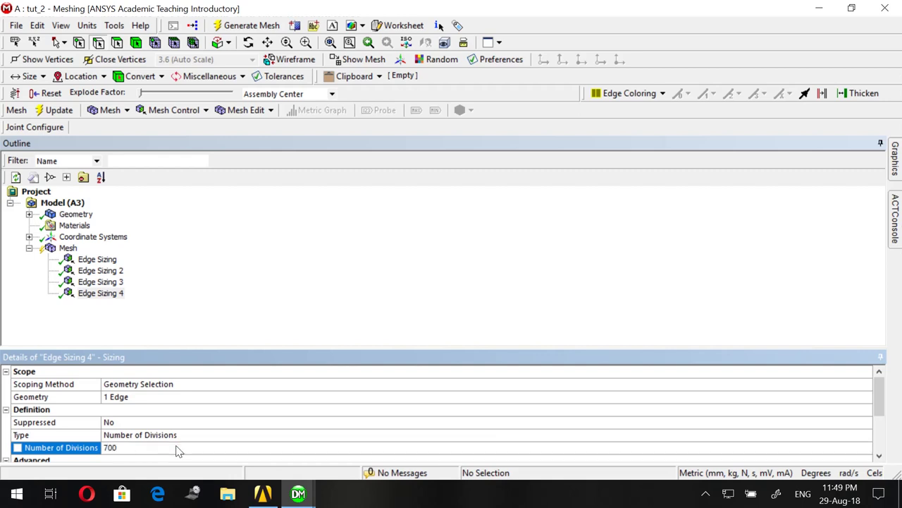
# Give Edge Sizing 4 the second bias type, short to long dashes, with a bias factor of 7
pyautogui.scroll(-2, 178, 450)
pyautogui.click(118, 450)
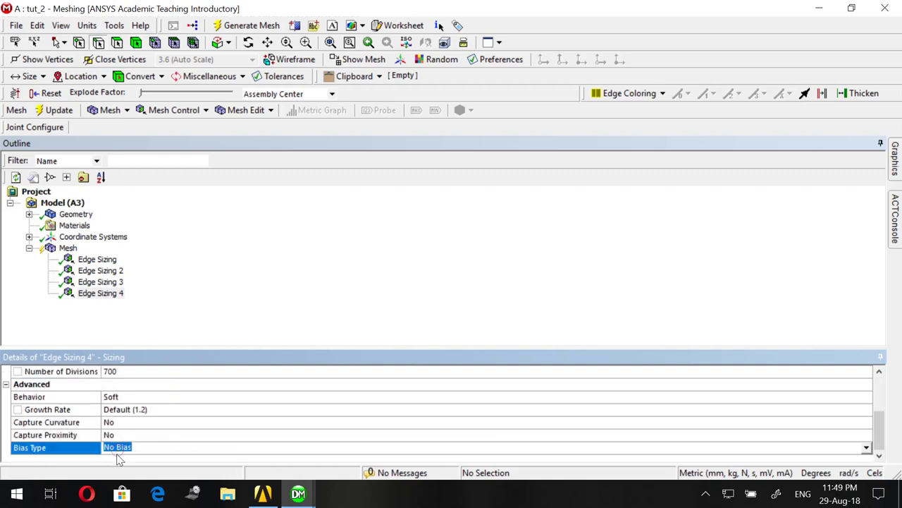
pyautogui.click(866, 448)
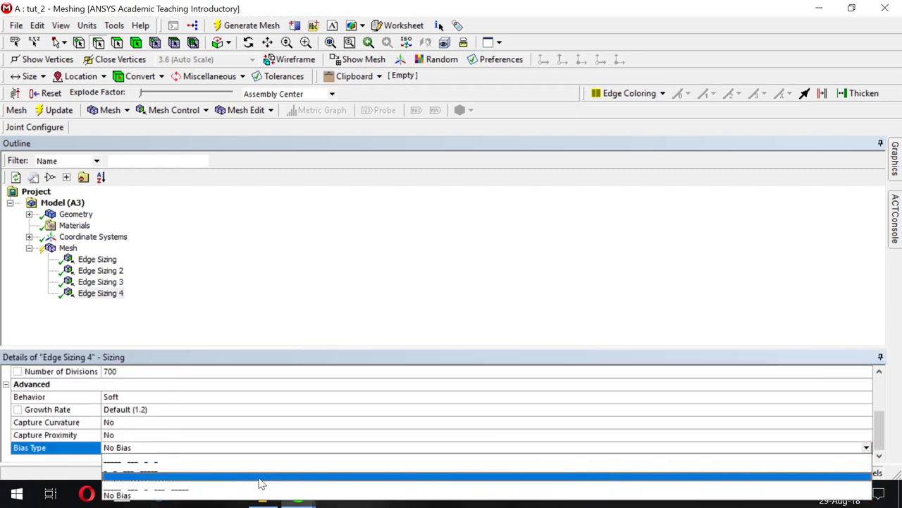
pyautogui.click(261, 472)
pyautogui.scroll(-1, 141, 433)
pyautogui.click(139, 435)
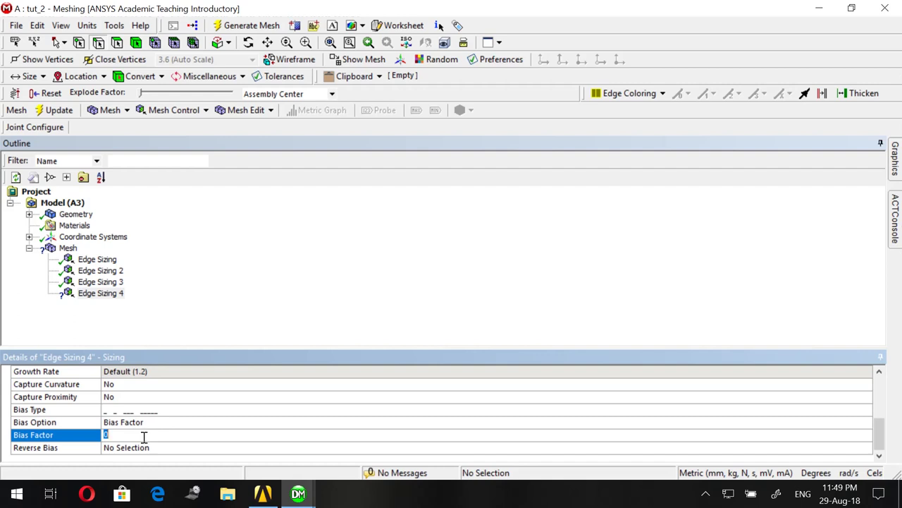
pyautogui.press('Return')
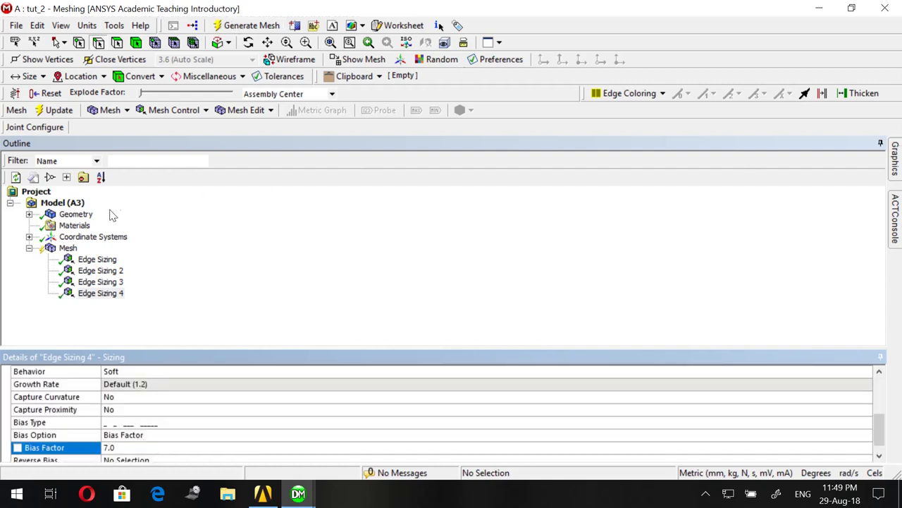
# Insert a sizing on the horizontal edge between the domain's curved front boundary and the body's nose
pyautogui.click(68, 247)
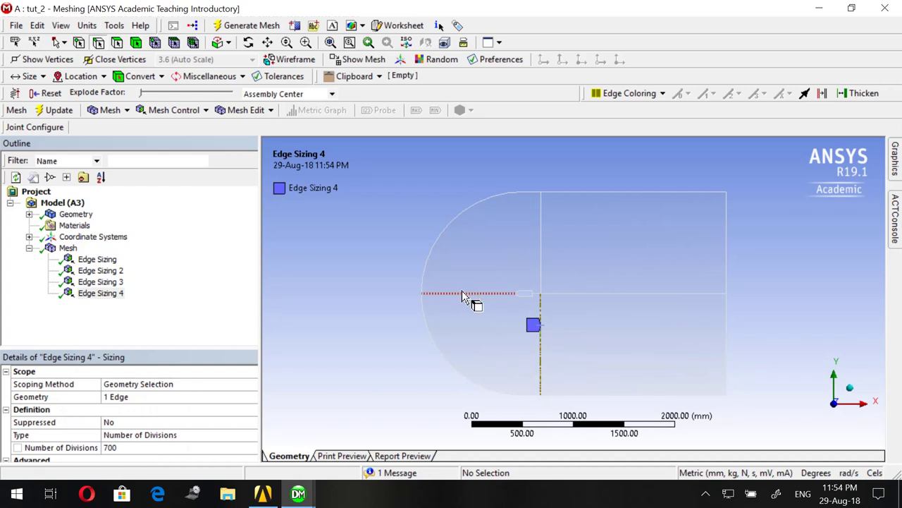
pyautogui.click(463, 293)
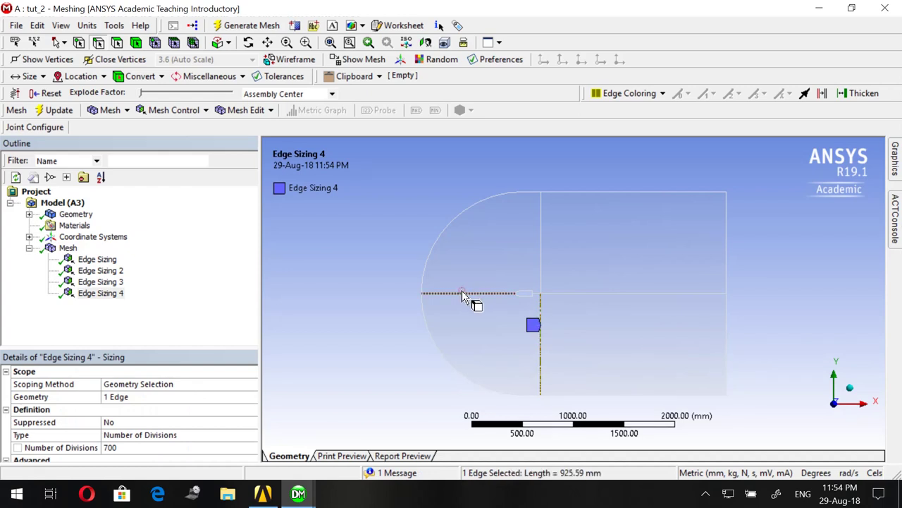
pyautogui.rightClick(347, 271)
pyautogui.moveTo(419, 139)
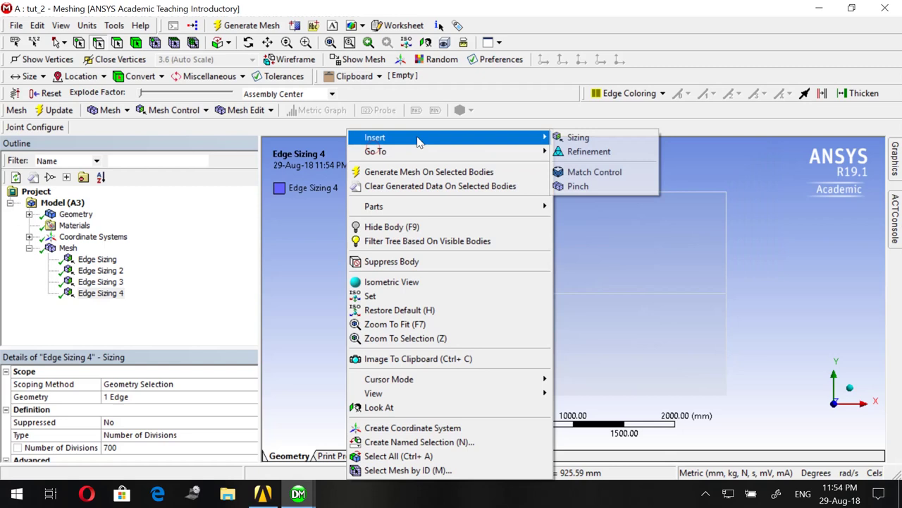
pyautogui.click(577, 138)
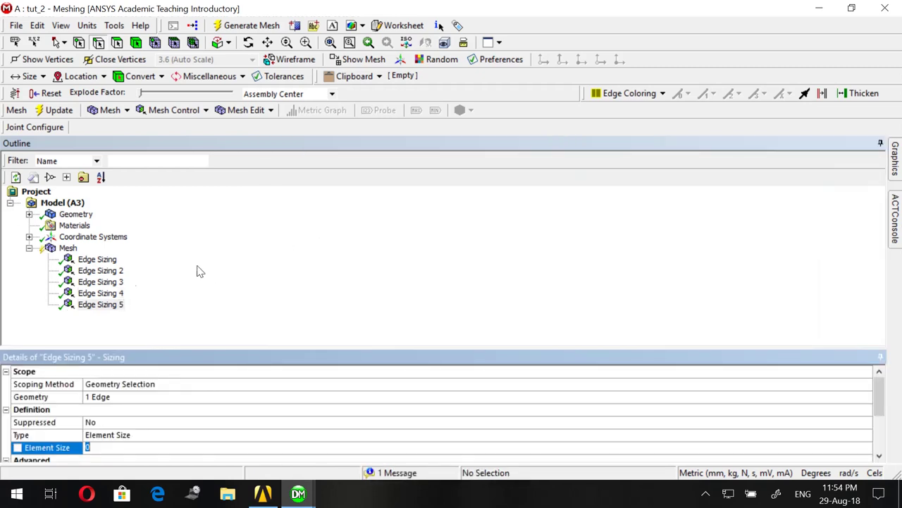
# Define Edge Sizing 5 on the horizontal edge ahead of the body by Number of Divisions and set it to 700
pyautogui.click(124, 435)
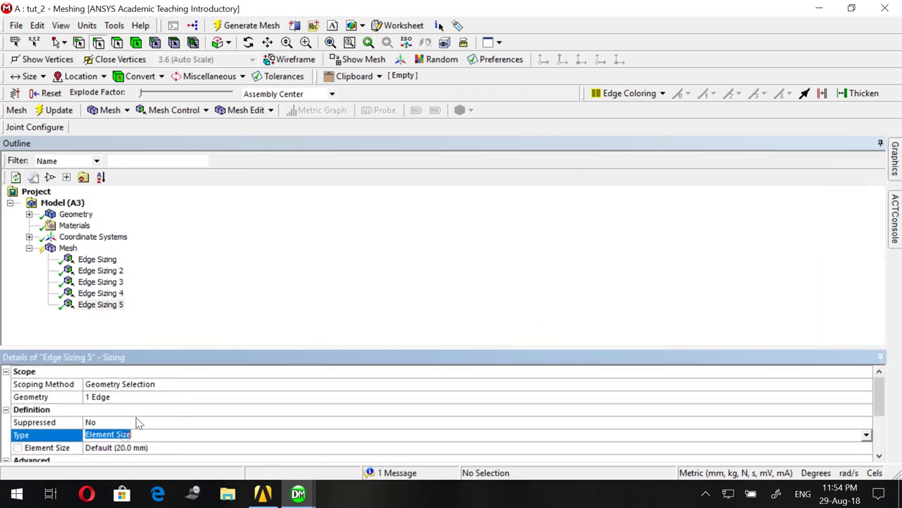
pyautogui.write('number')
pyautogui.press('Return')
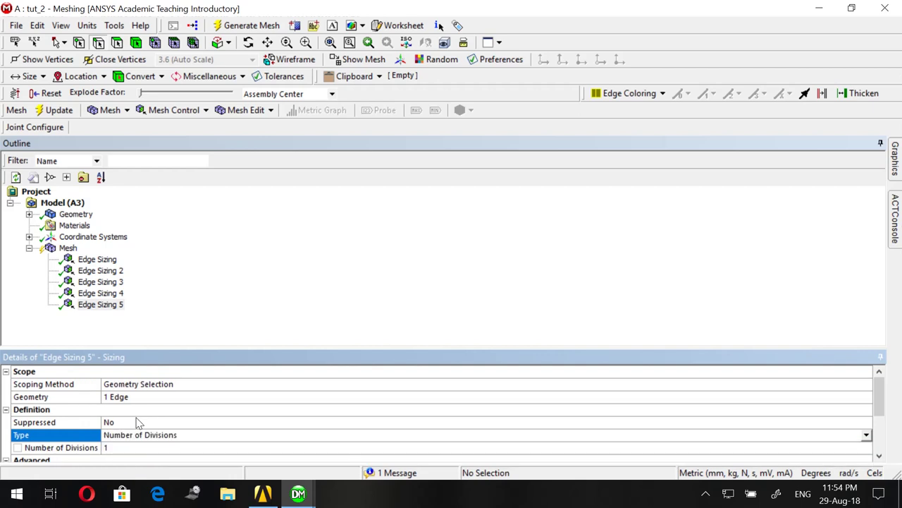
pyautogui.scroll(-1, 141, 446)
pyautogui.click(143, 412)
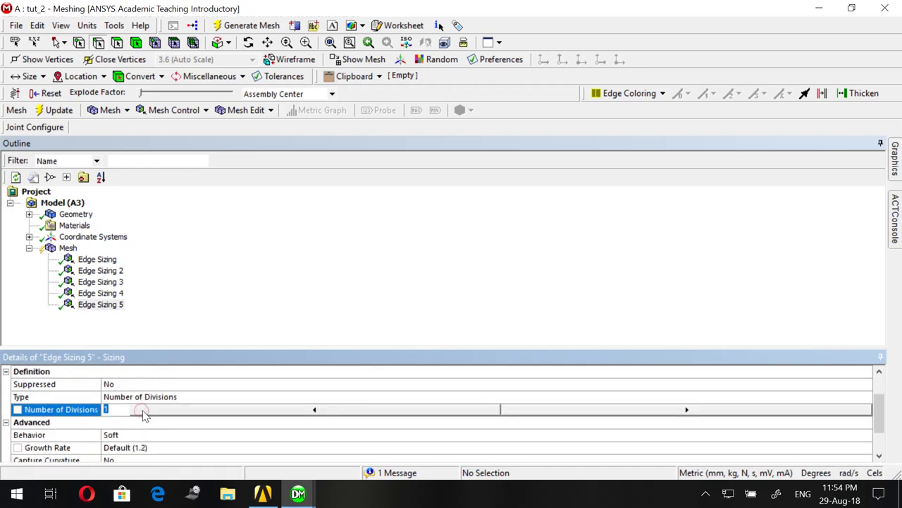
pyautogui.write('700')
pyautogui.press('Return')
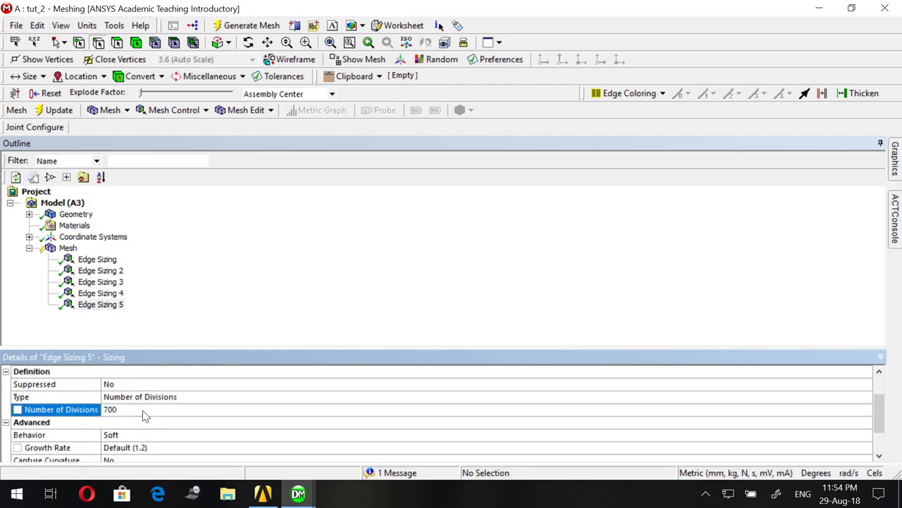
# Apply the short-to-long dash bias type with a bias factor of 7 to Edge Sizing 5, and open the global Mesh settings
pyautogui.scroll(-1, 151, 416)
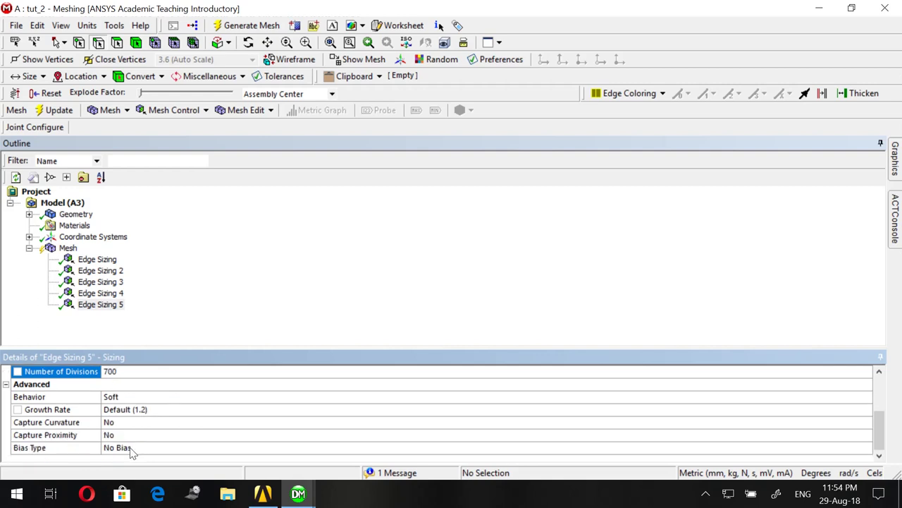
pyautogui.click(129, 447)
pyautogui.click(869, 450)
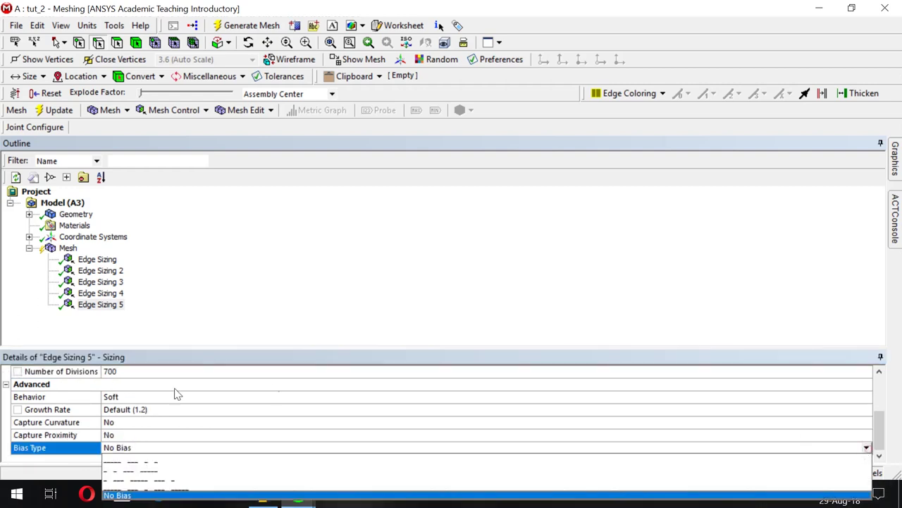
pyautogui.click(125, 471)
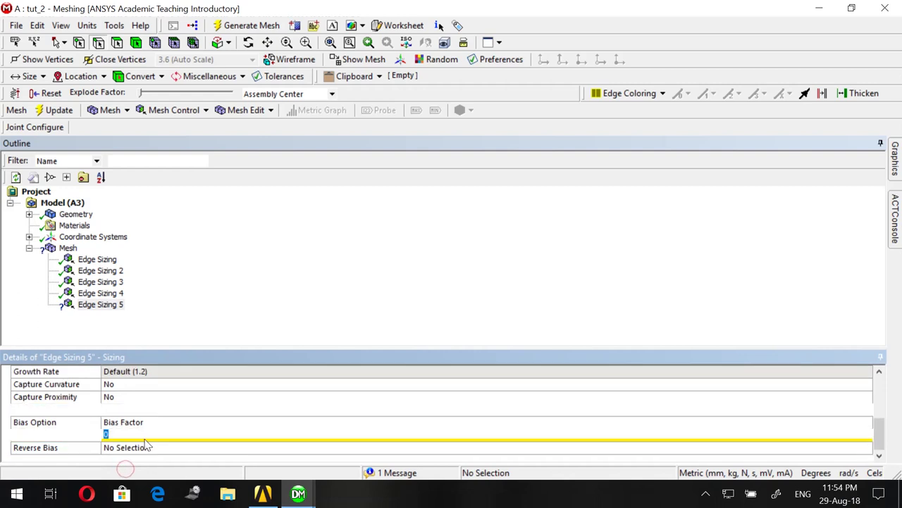
pyautogui.click(147, 436)
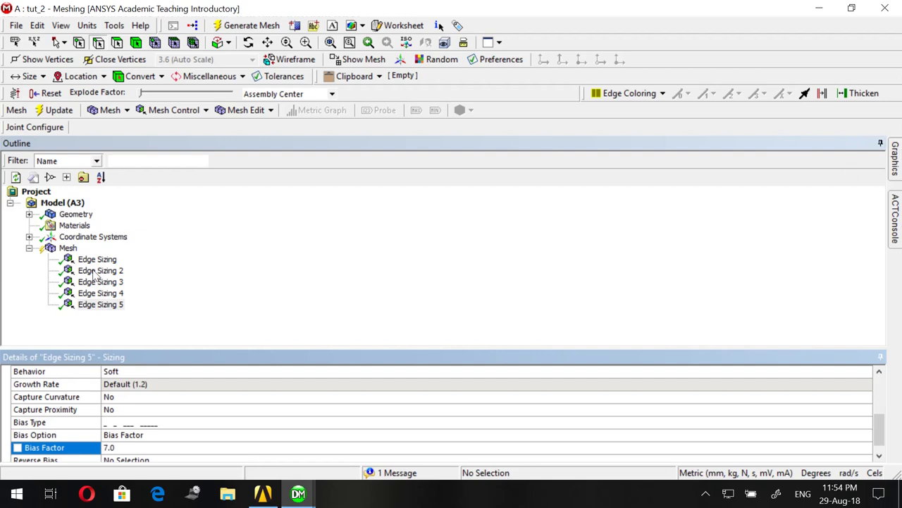
pyautogui.click(68, 247)
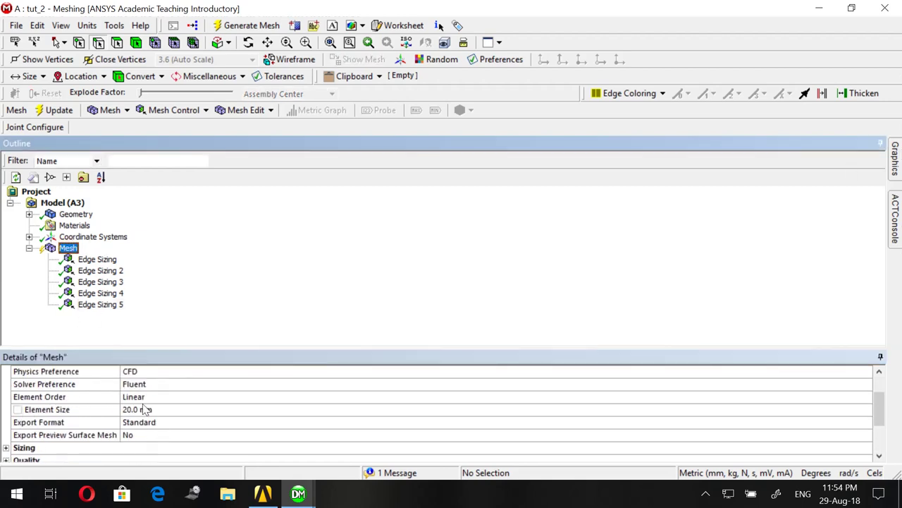
# Set the global mesh element size to 25 mm, and generate and update the mesh
pyautogui.click(145, 409)
pyautogui.write('25')
pyautogui.press('Return')
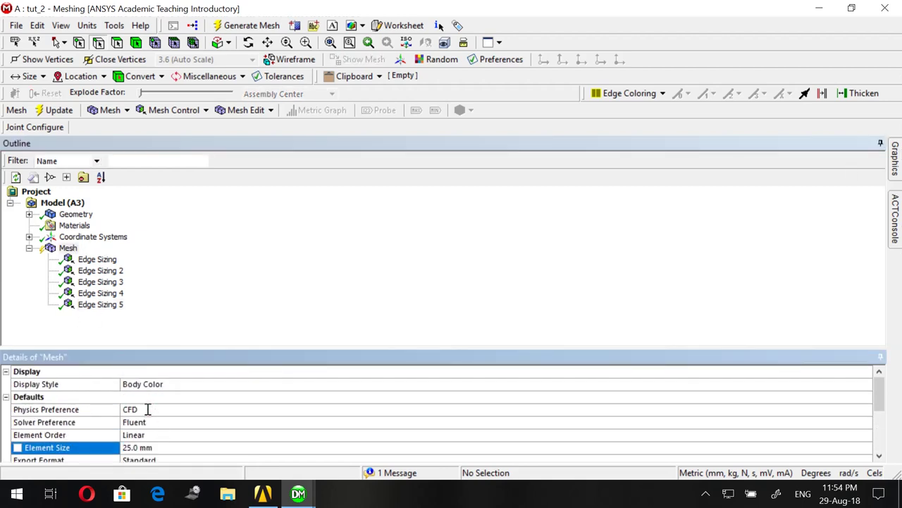
pyautogui.click(237, 30)
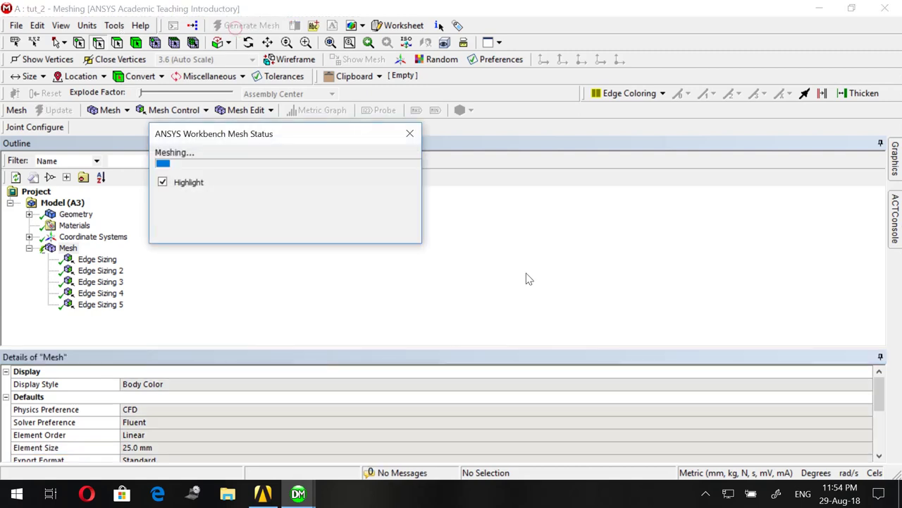
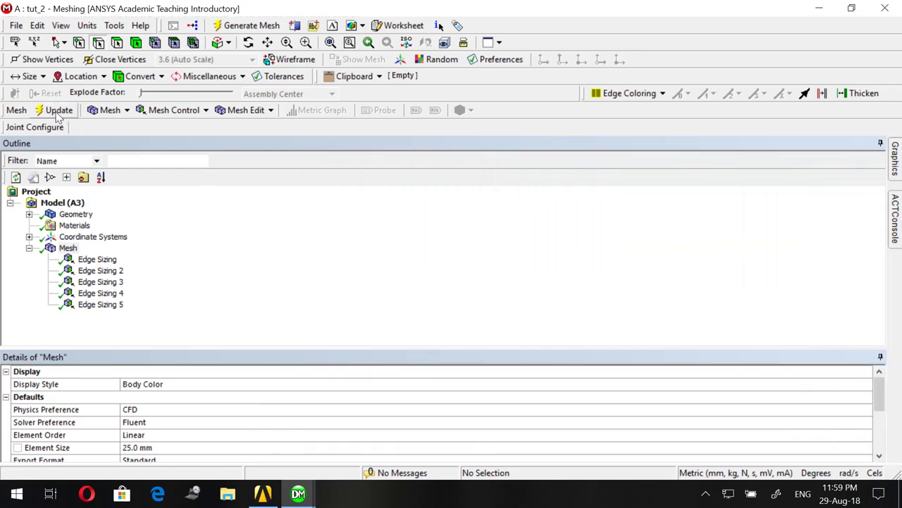
pyautogui.click(58, 110)
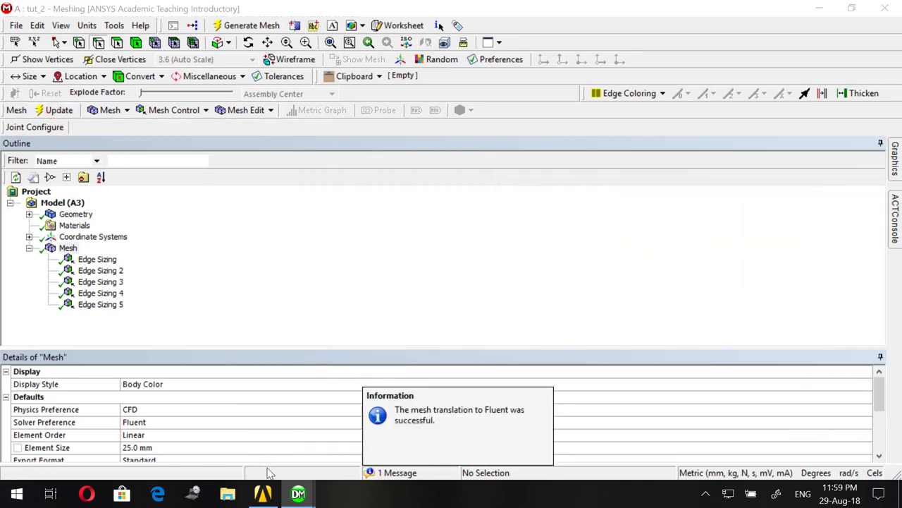
# Switch to Workbench and launch Fluent in double precision with 5 parallel processes on the local machine
pyautogui.click(263, 495)
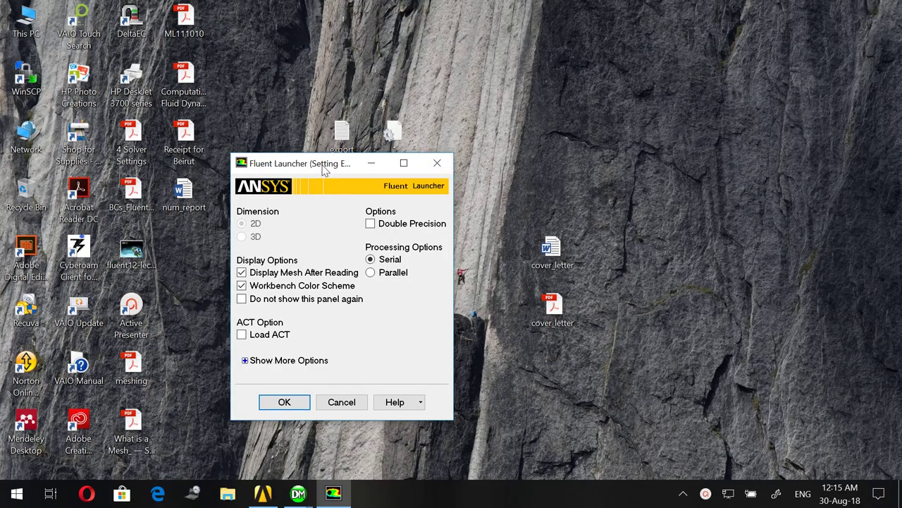
pyautogui.click(321, 164)
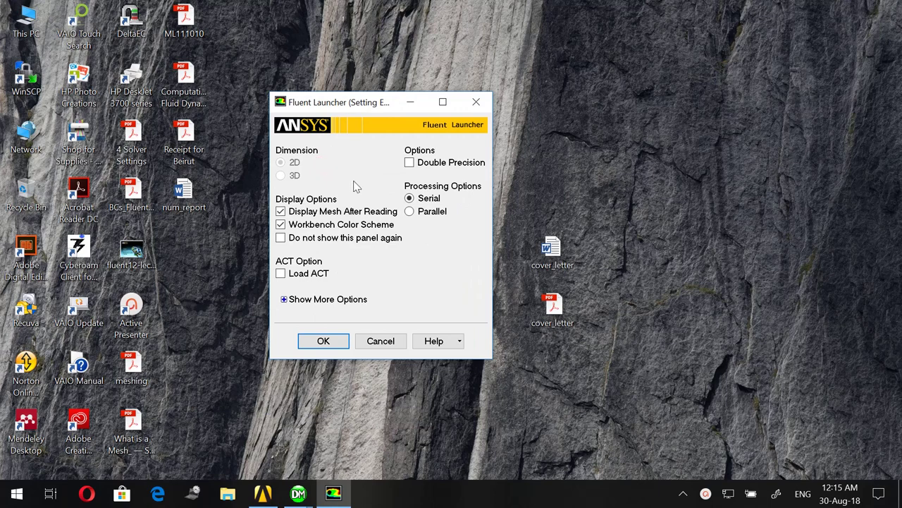
pyautogui.click(409, 164)
pyautogui.click(410, 212)
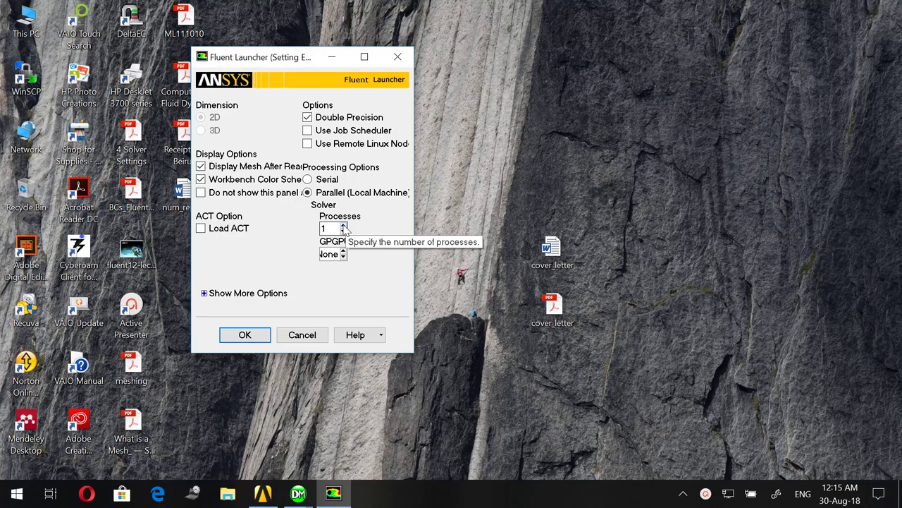
pyautogui.click(343, 225)
pyautogui.click(343, 226)
pyautogui.click(343, 226)
pyautogui.click(343, 226)
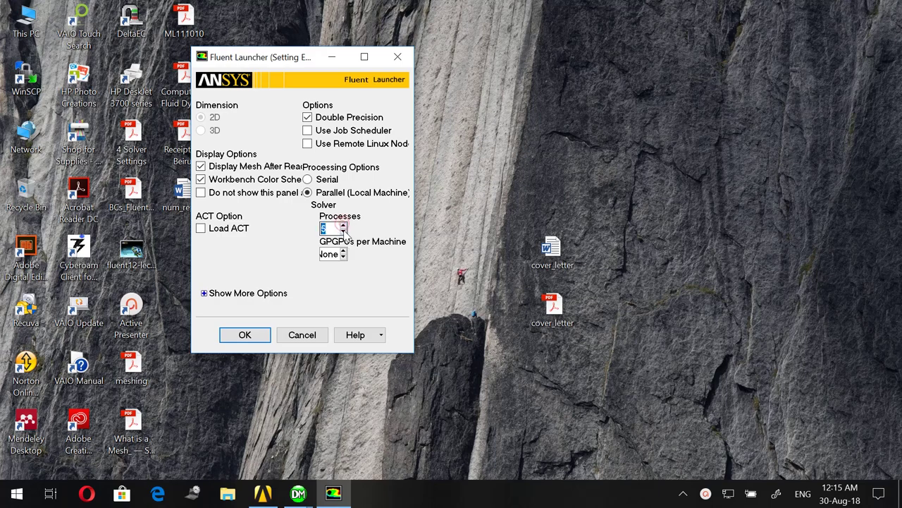
pyautogui.click(262, 336)
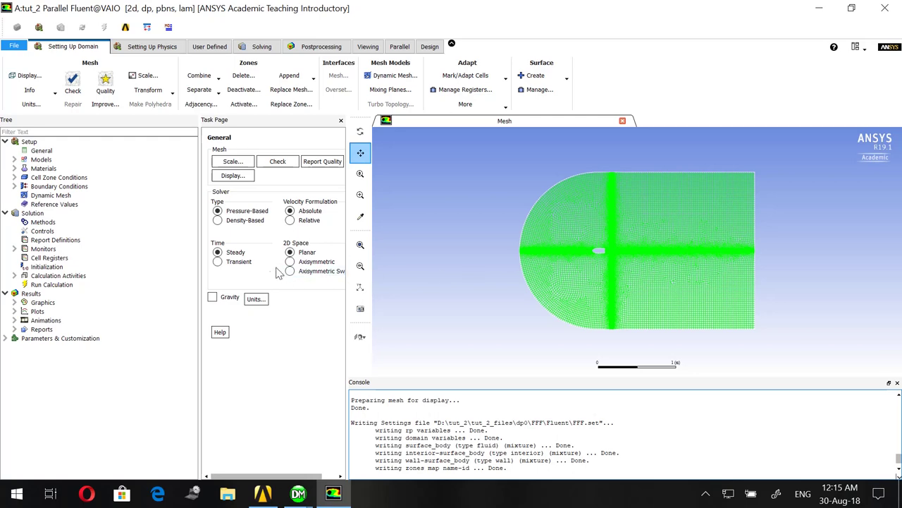
# Make the solver density-based and transient, and turn on the energy equation
pyautogui.click(227, 223)
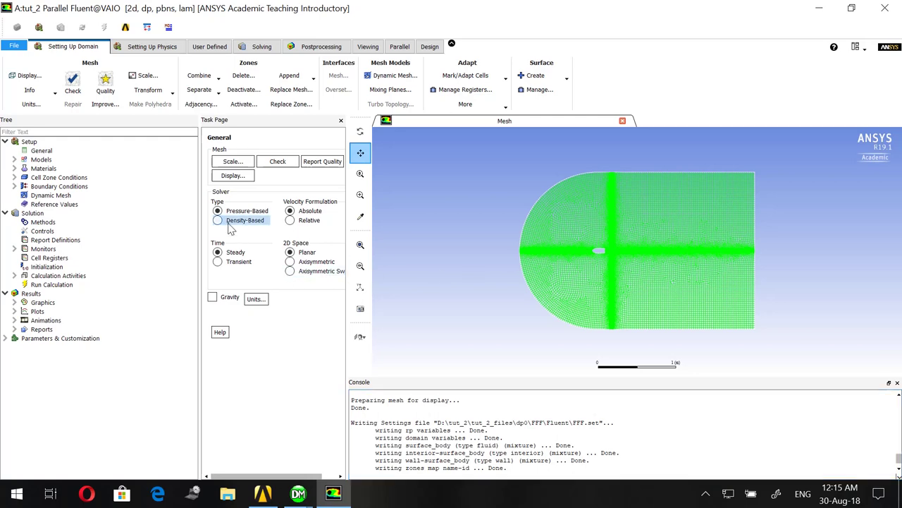
pyautogui.click(226, 265)
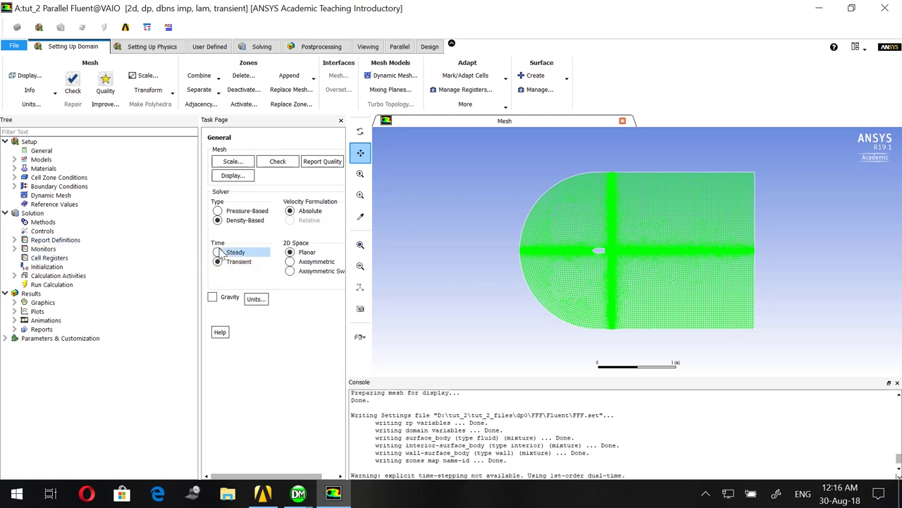
pyautogui.doubleClick(56, 160)
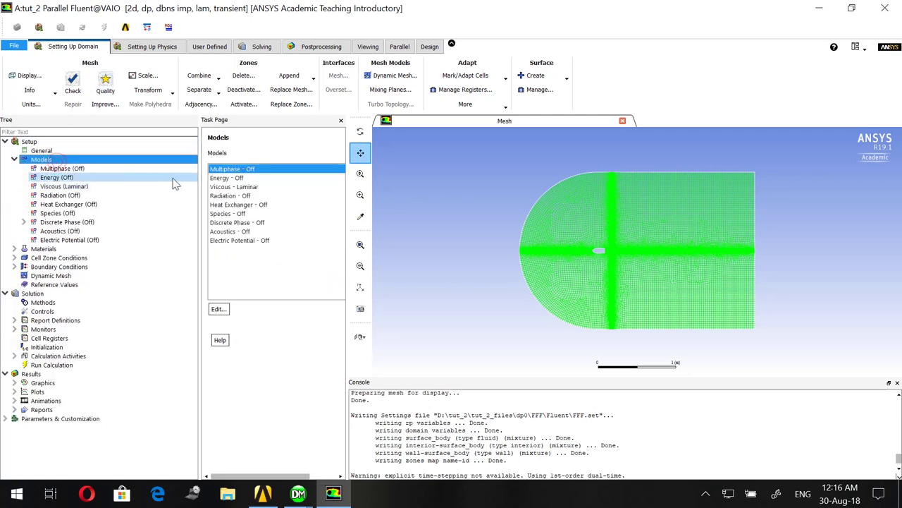
pyautogui.doubleClick(226, 177)
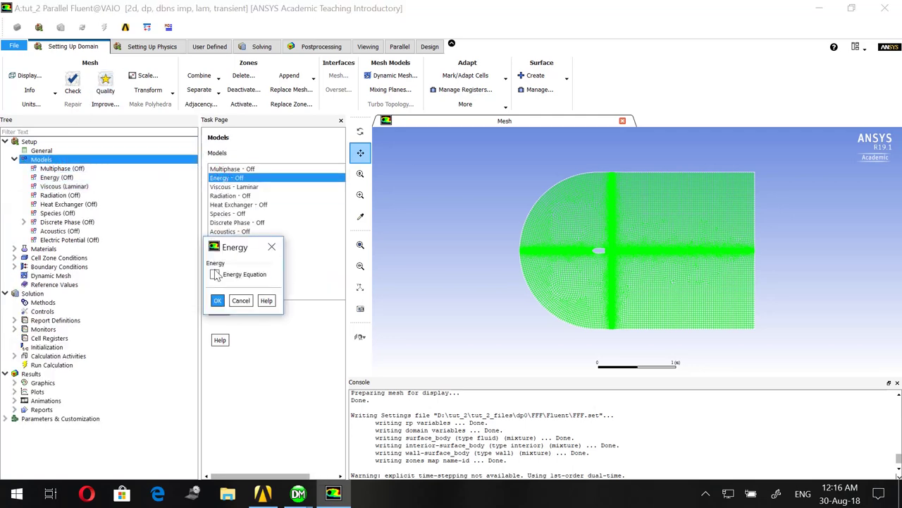
pyautogui.click(216, 275)
pyautogui.click(218, 301)
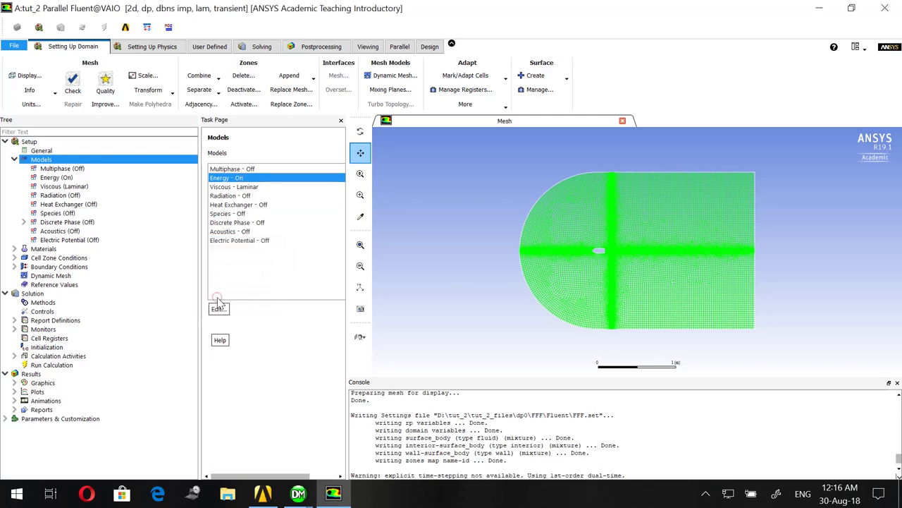
# Set the viscous model to Realizable k-epsilon with Standard Wall Functions
pyautogui.doubleClick(235, 187)
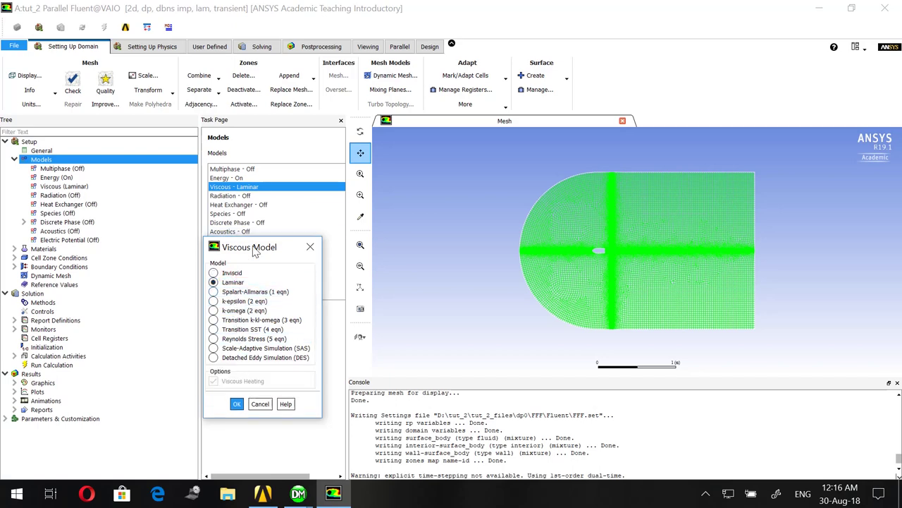
pyautogui.moveTo(255, 252); pyautogui.dragTo(241, 185)
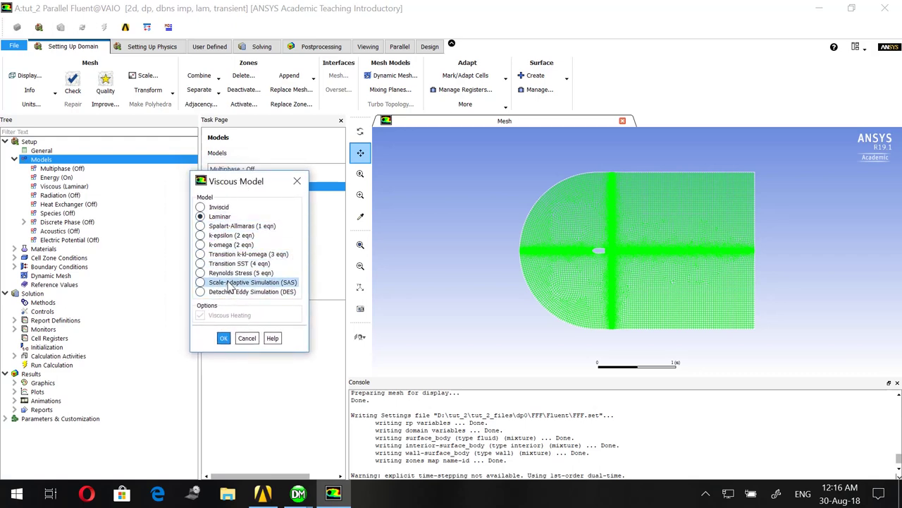
pyautogui.click(226, 237)
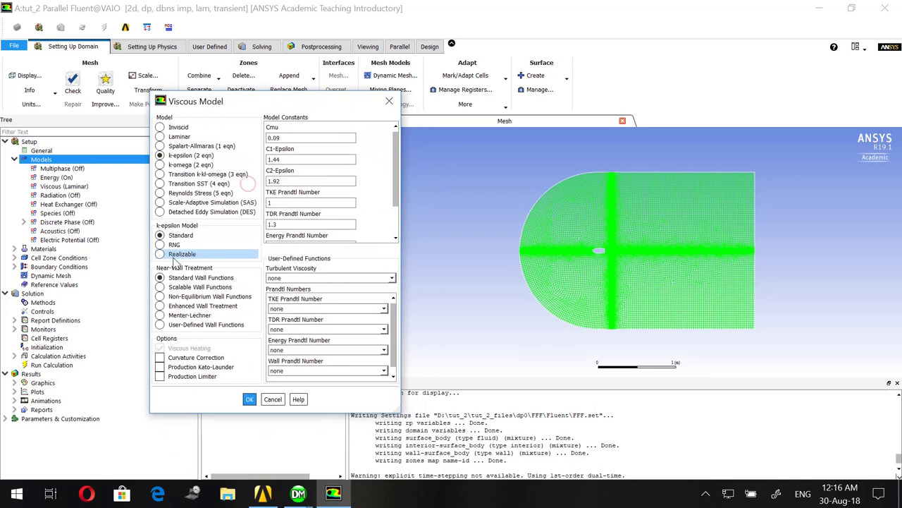
pyautogui.click(174, 255)
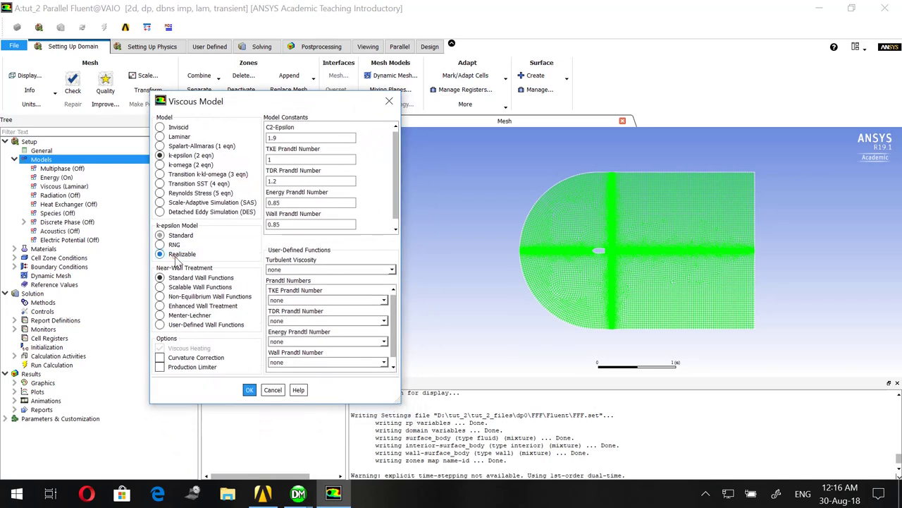
pyautogui.click(250, 390)
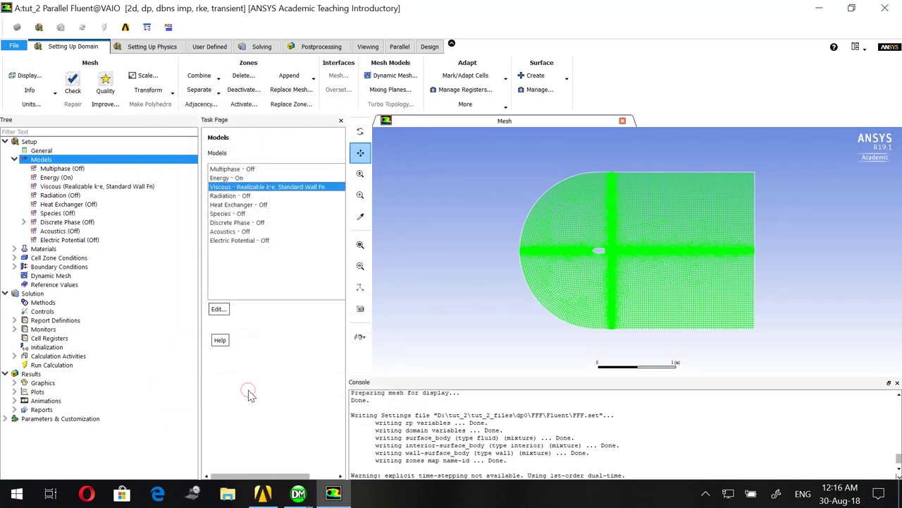
# Set the density of the fluid material air to ideal-gas and apply the change
pyautogui.click(44, 249)
pyautogui.click(49, 258)
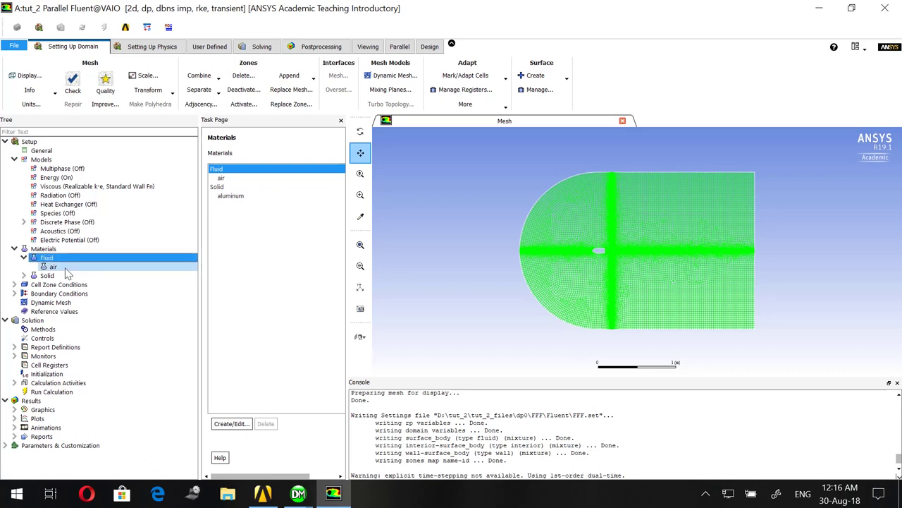
pyautogui.doubleClick(239, 179)
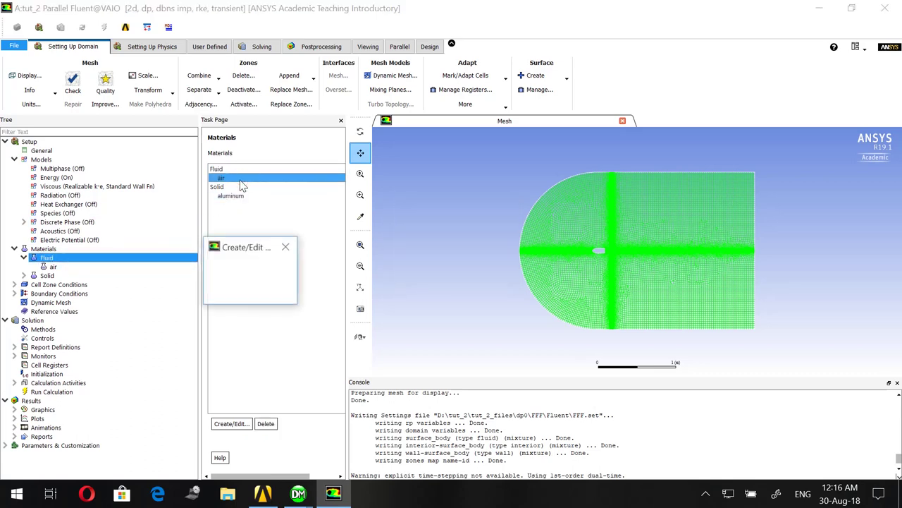
pyautogui.click(486, 343)
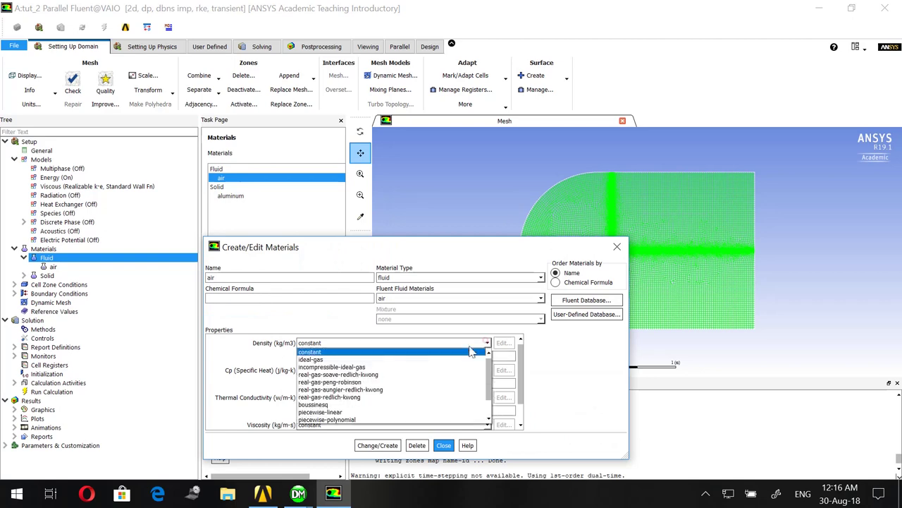
pyautogui.click(335, 359)
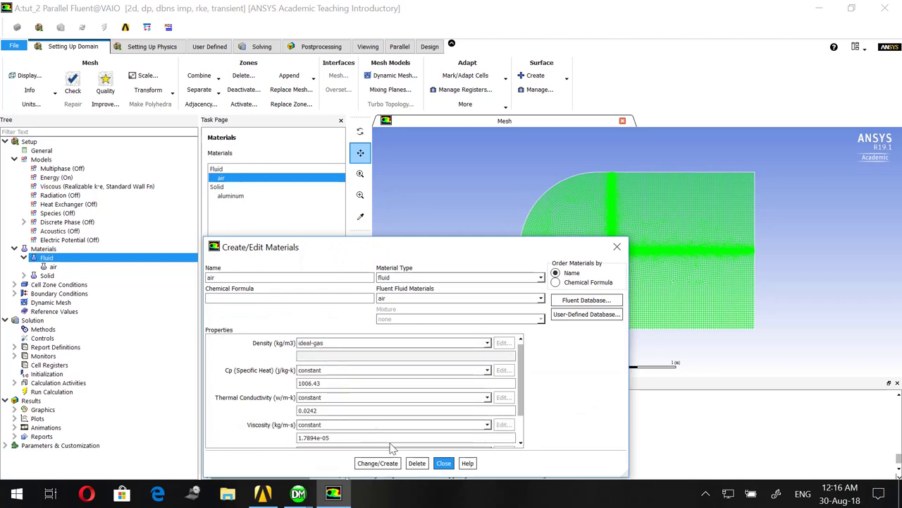
pyautogui.click(367, 463)
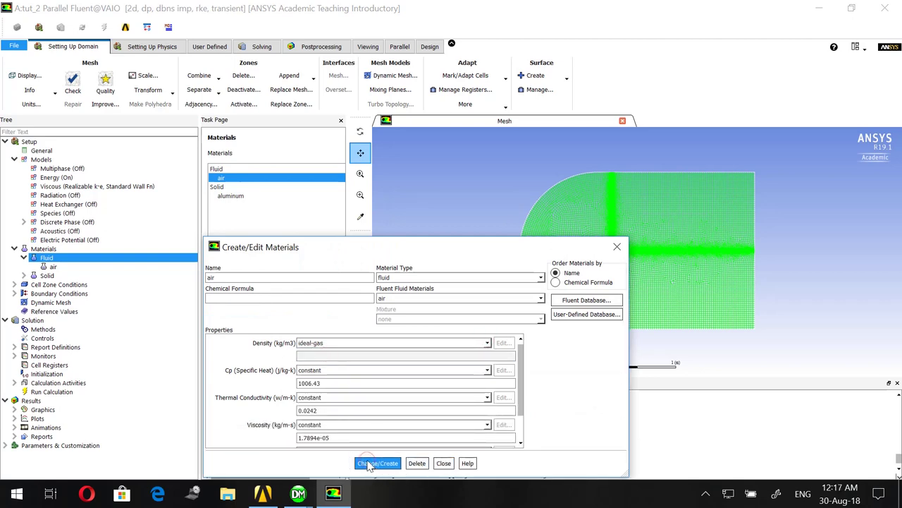
pyautogui.click(444, 463)
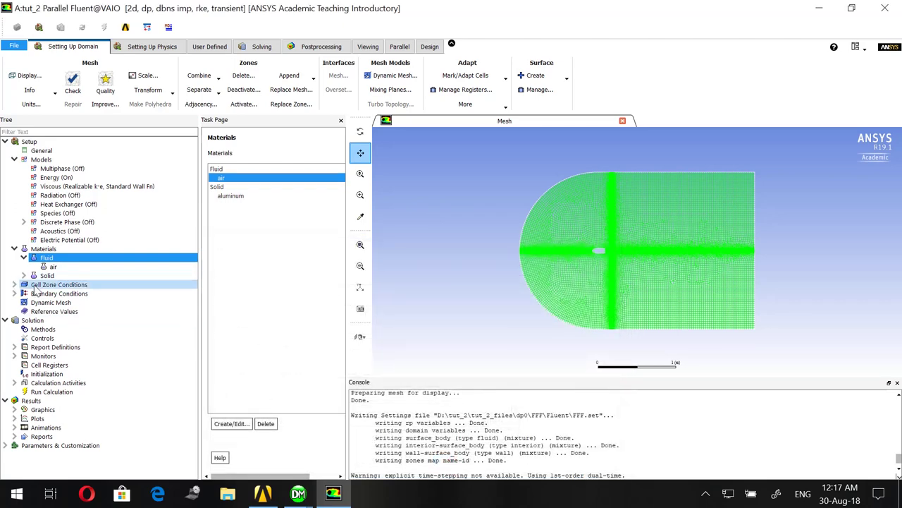
# Open the cell zone conditions and switch back to the Meshing window of tut_2
pyautogui.doubleClick(34, 285)
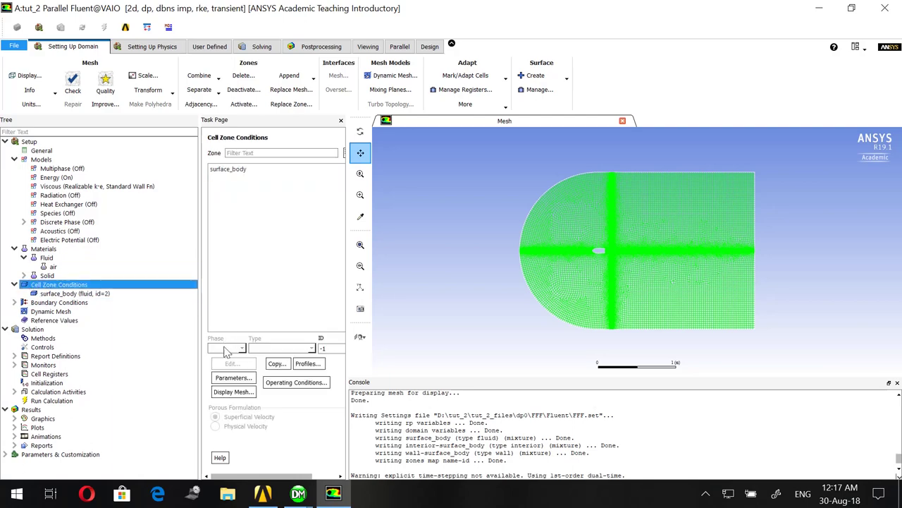
pyautogui.moveTo(298, 493)
pyautogui.moveTo(348, 434)
pyautogui.moveTo(263, 426)
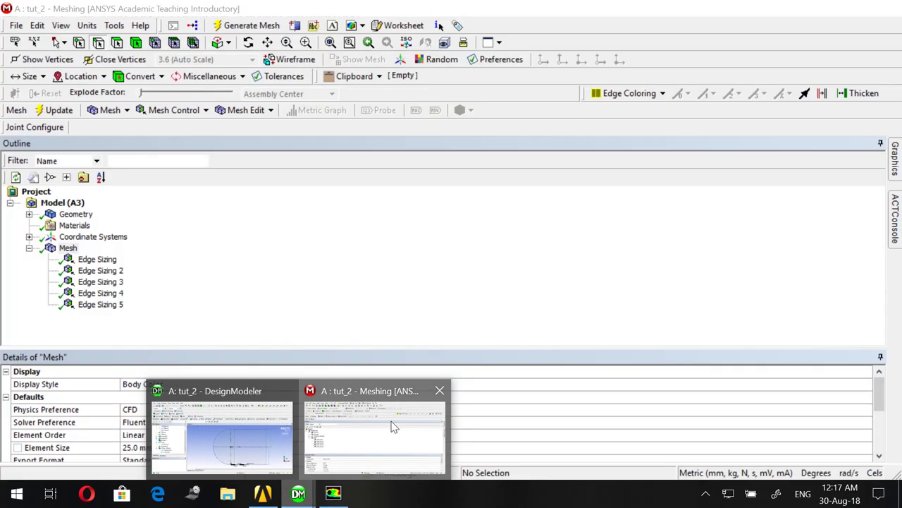
pyautogui.click(393, 426)
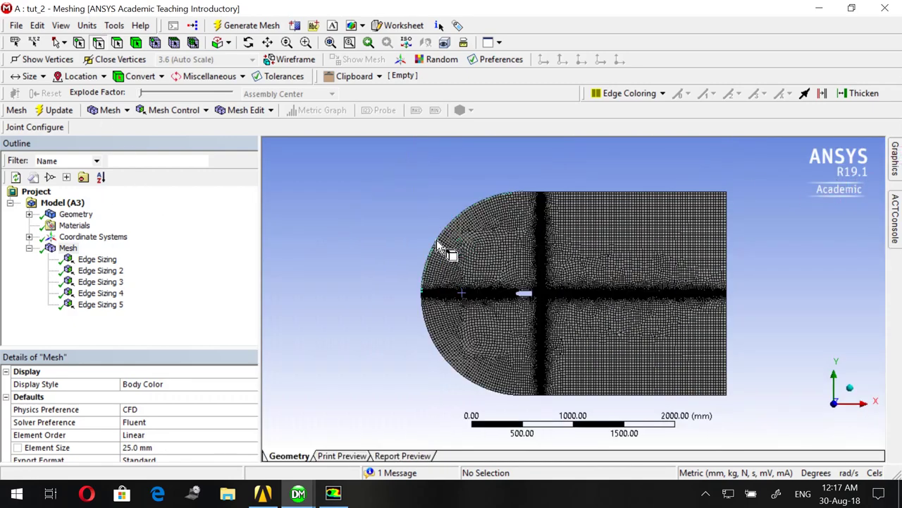
# Create a named selection called Pressure-far-field from the eight outer boundary edges of the domain geometry
pyautogui.click(438, 246)
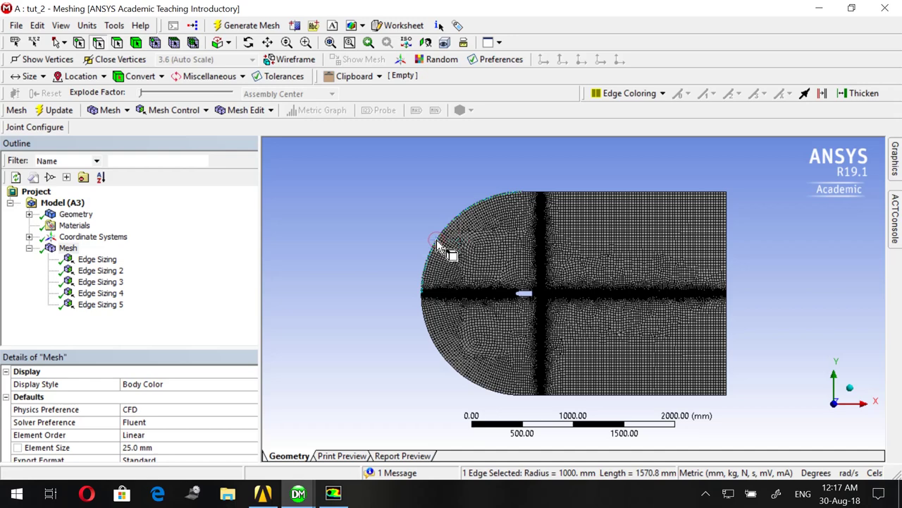
pyautogui.click(76, 215)
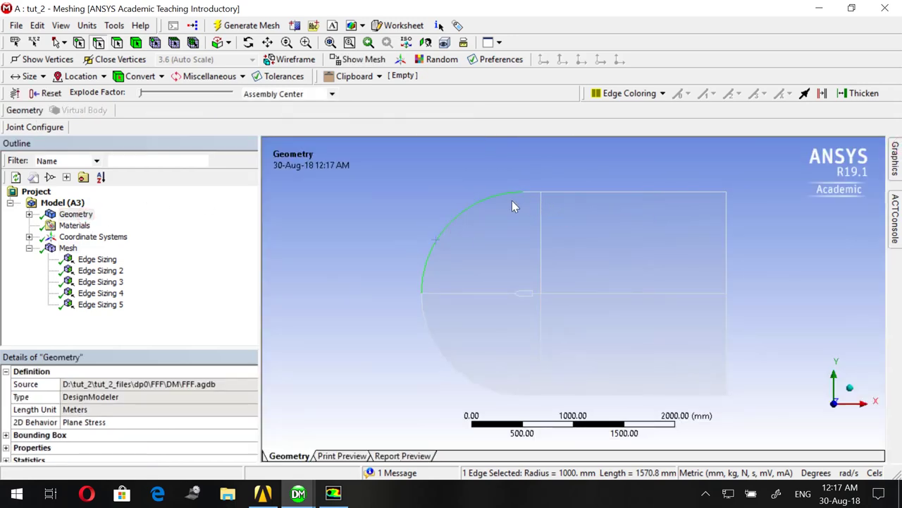
pyautogui.keyDown('ctrl'); pyautogui.click(533, 193); pyautogui.keyUp('ctrl')
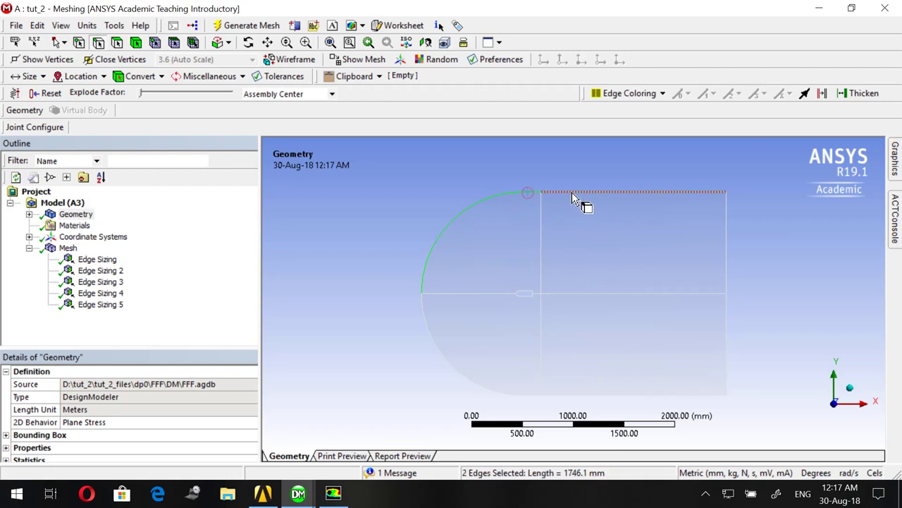
pyautogui.keyDown('ctrl'); pyautogui.click(573, 191); pyautogui.keyUp('ctrl')
pyautogui.keyDown('ctrl'); pyautogui.click(734, 243); pyautogui.keyUp('ctrl')
pyautogui.keyDown('ctrl'); pyautogui.click(734, 356); pyautogui.keyUp('ctrl')
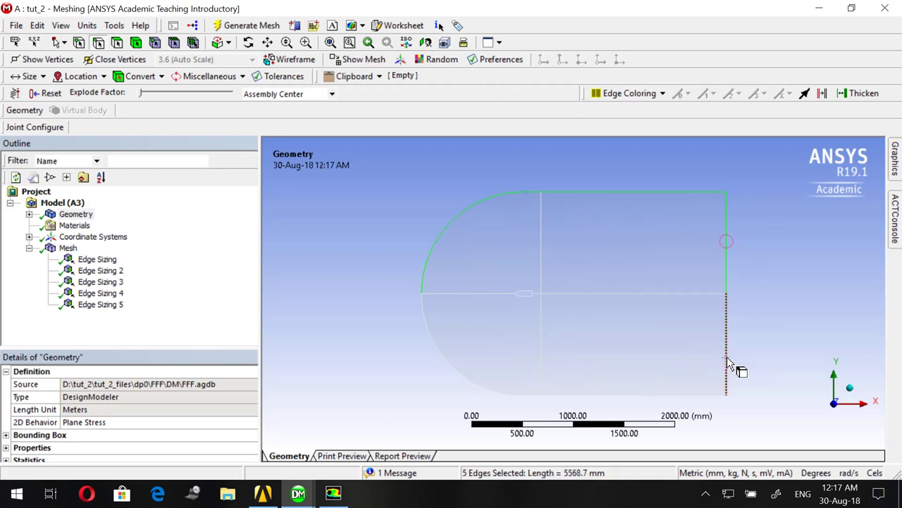
pyautogui.keyDown('ctrl'); pyautogui.click(684, 397); pyautogui.keyUp('ctrl')
pyautogui.keyDown('ctrl'); pyautogui.click(533, 394); pyautogui.keyUp('ctrl')
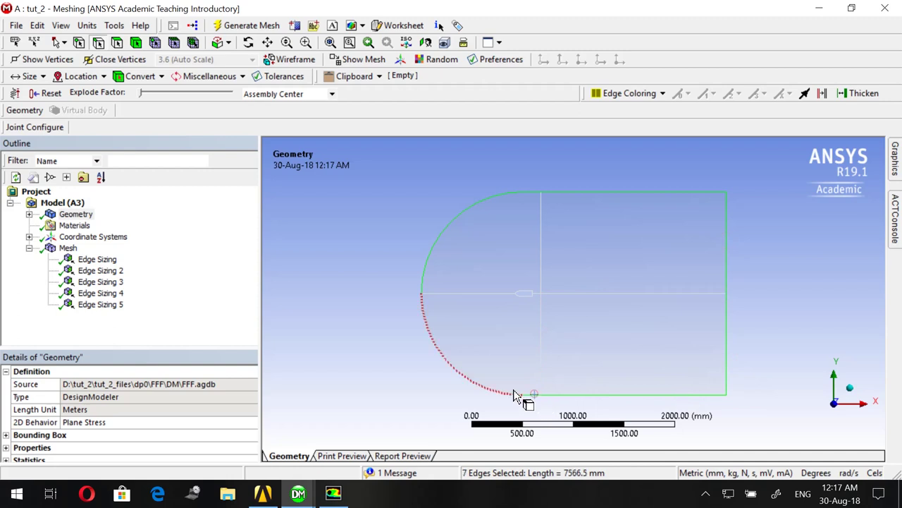
pyautogui.keyDown('ctrl'); pyautogui.click(506, 389); pyautogui.keyUp('ctrl')
pyautogui.rightClick(346, 287)
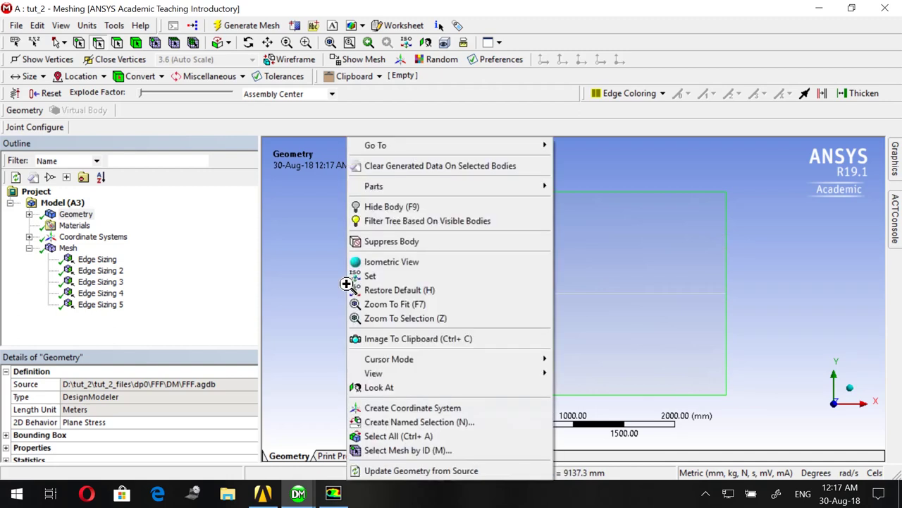
pyautogui.click(410, 422)
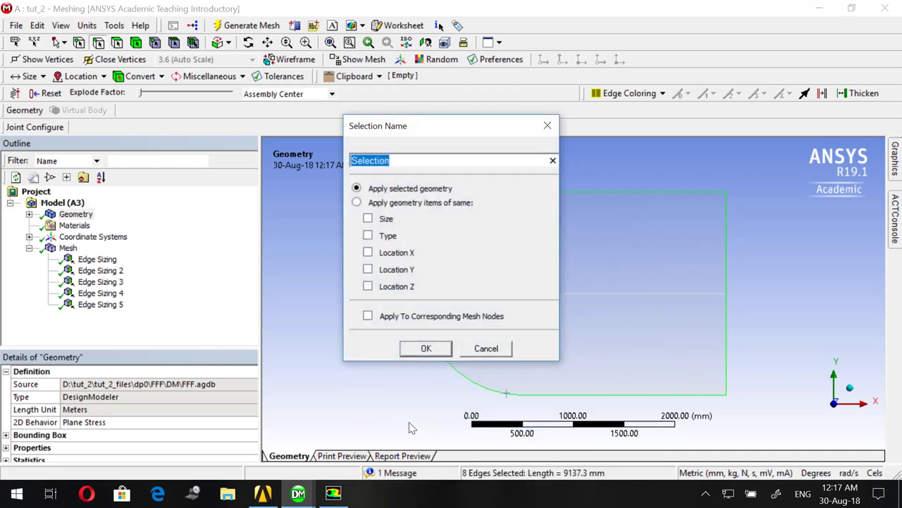
pyautogui.write('Pressure-far-field')
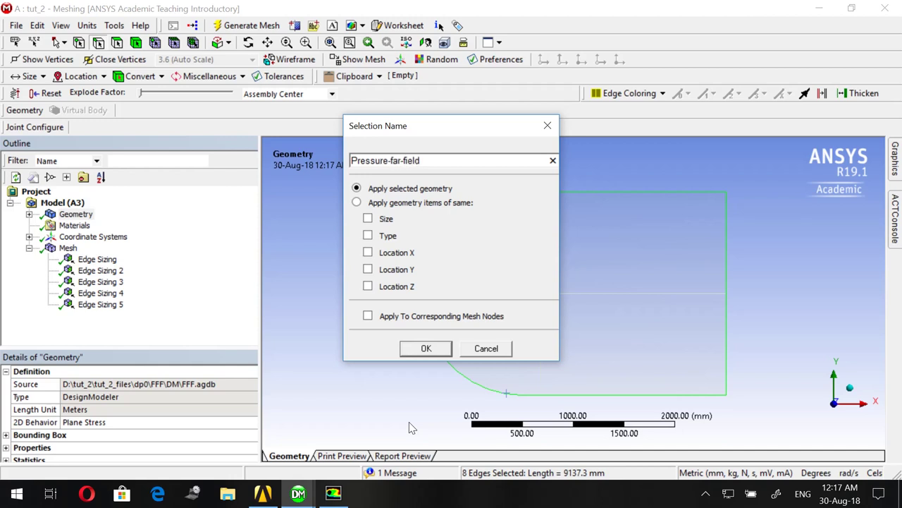
pyautogui.press('Return')
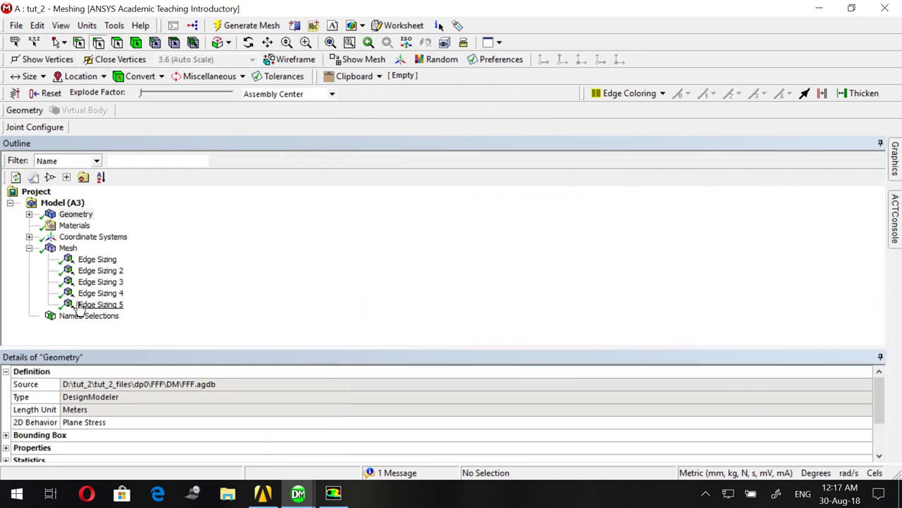
# Update the mesh with the new named selection, then switch to Fluent and let it load the updated mesh
pyautogui.click(68, 248)
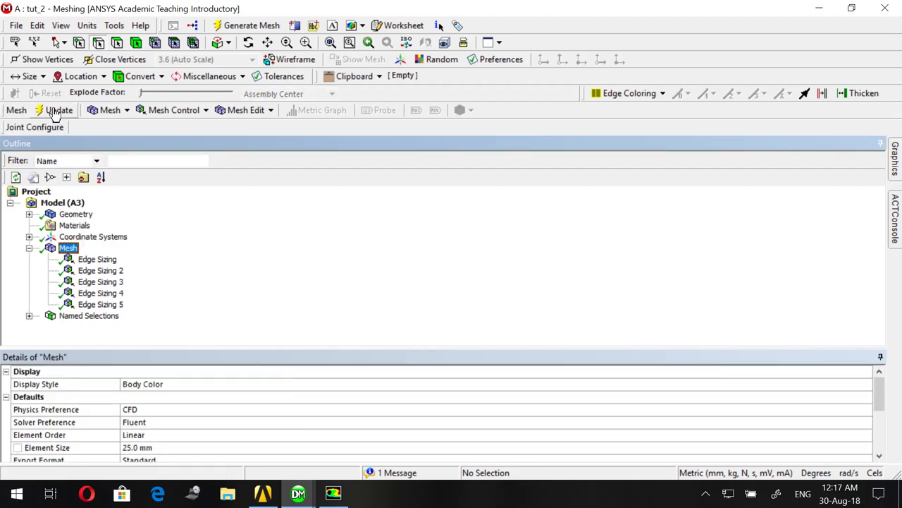
pyautogui.click(56, 113)
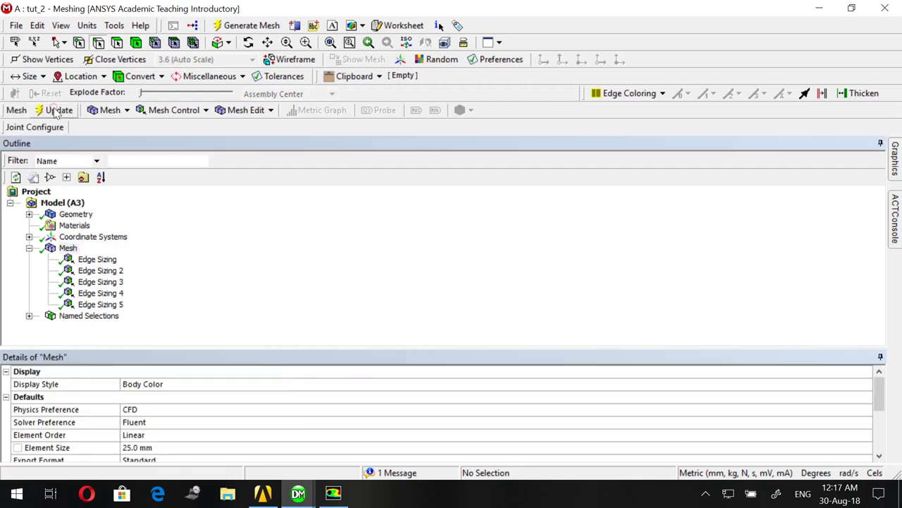
pyautogui.click(334, 492)
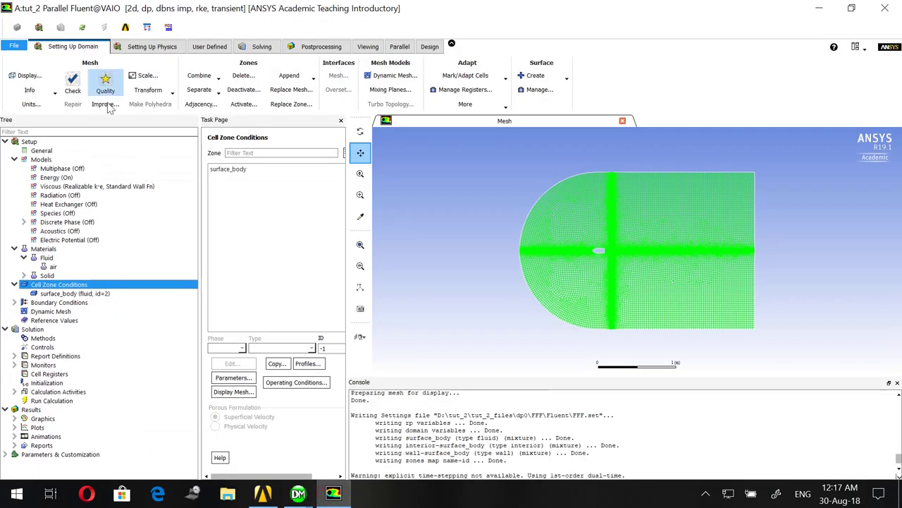
pyautogui.click(457, 268)
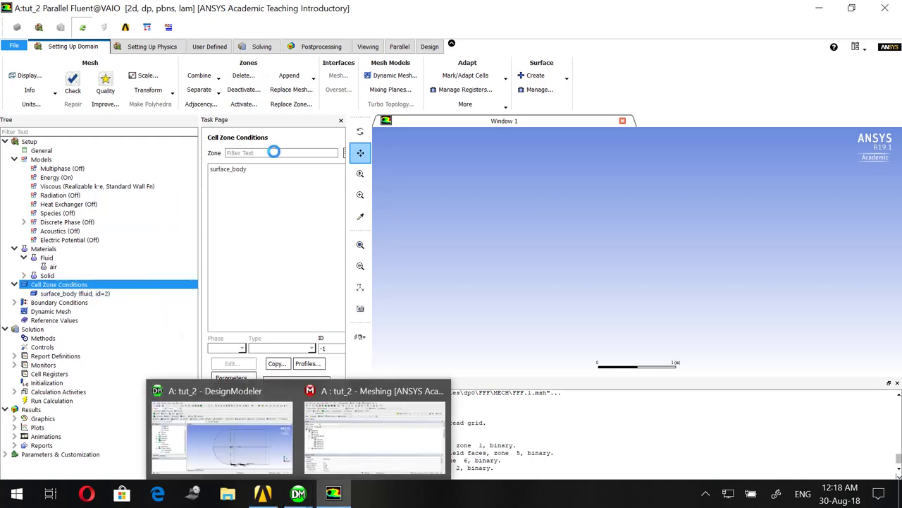
pyautogui.click(223, 171)
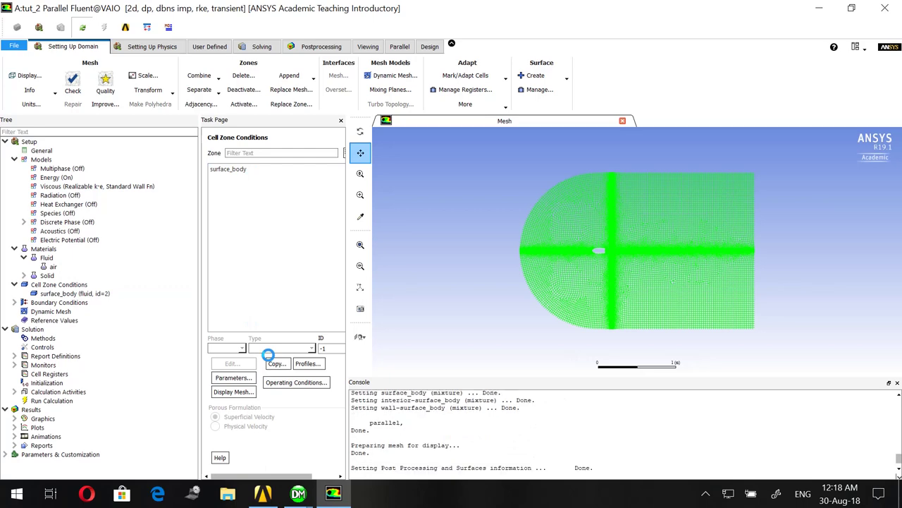
pyautogui.click(494, 270)
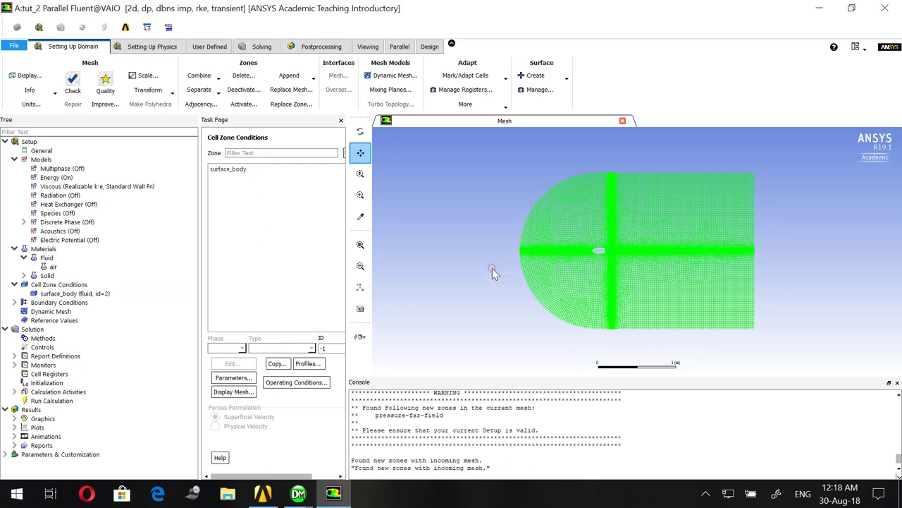
# Open the pressure-far-field boundary condition, check its type and Mach number, and accept its settings
pyautogui.click(227, 171)
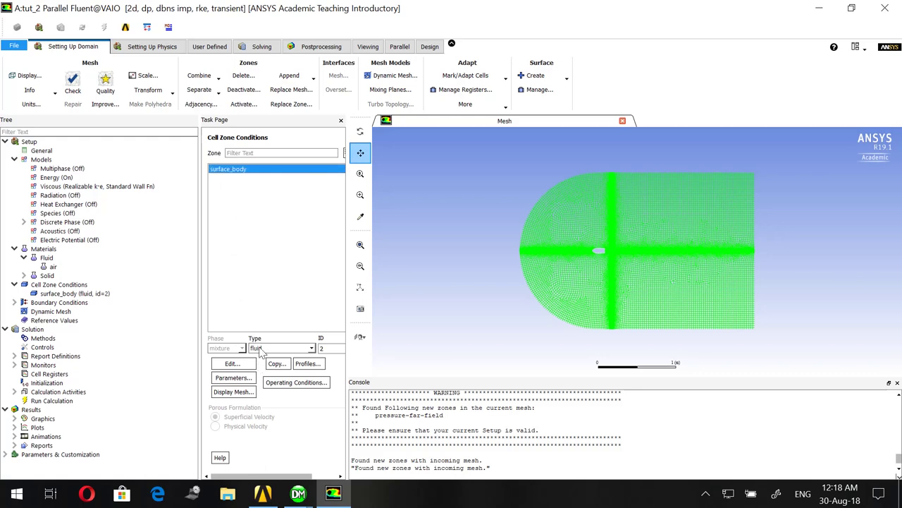
pyautogui.doubleClick(50, 301)
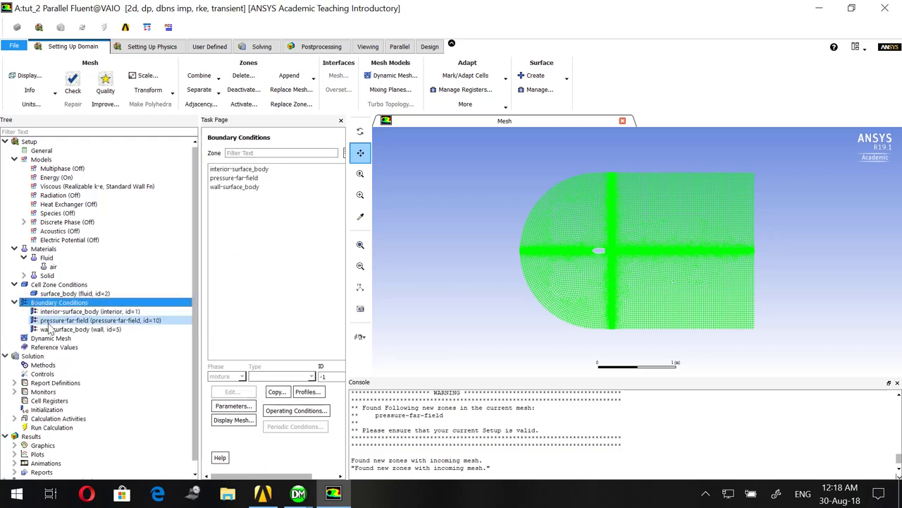
pyautogui.click(244, 178)
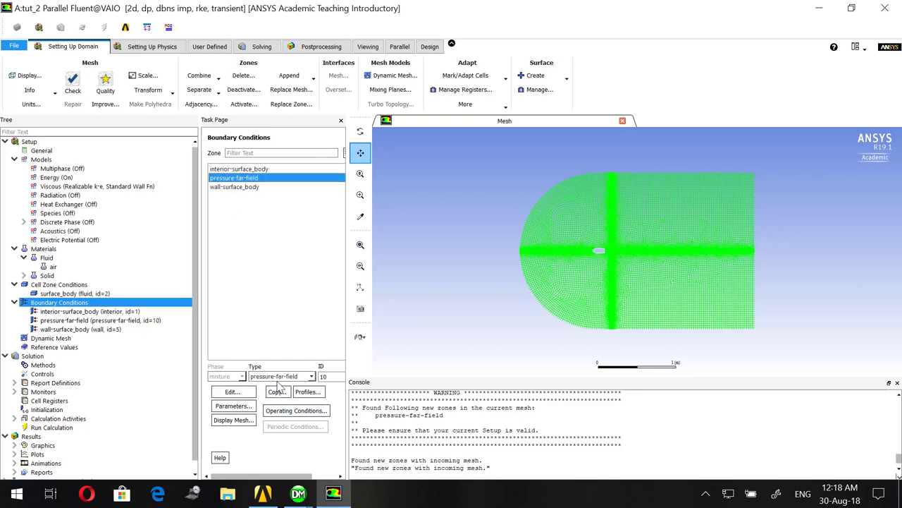
pyautogui.doubleClick(251, 181)
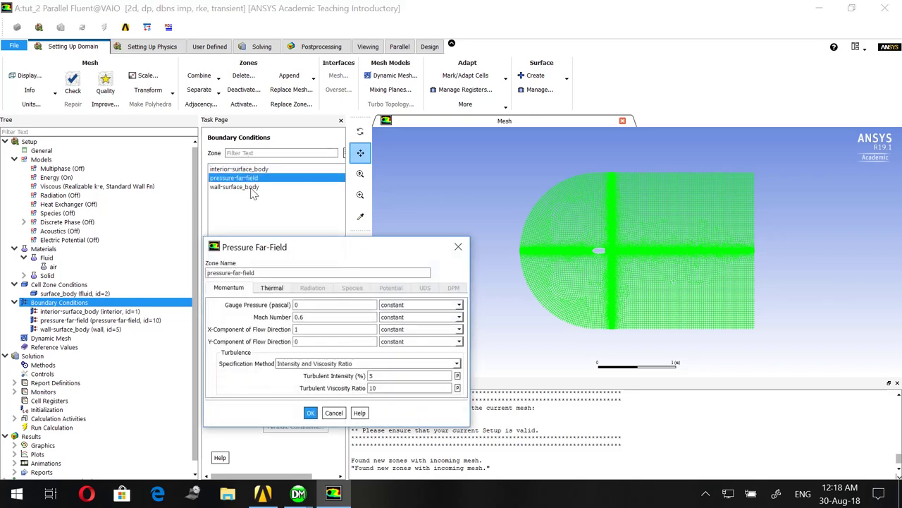
pyautogui.click(309, 318)
pyautogui.click(311, 414)
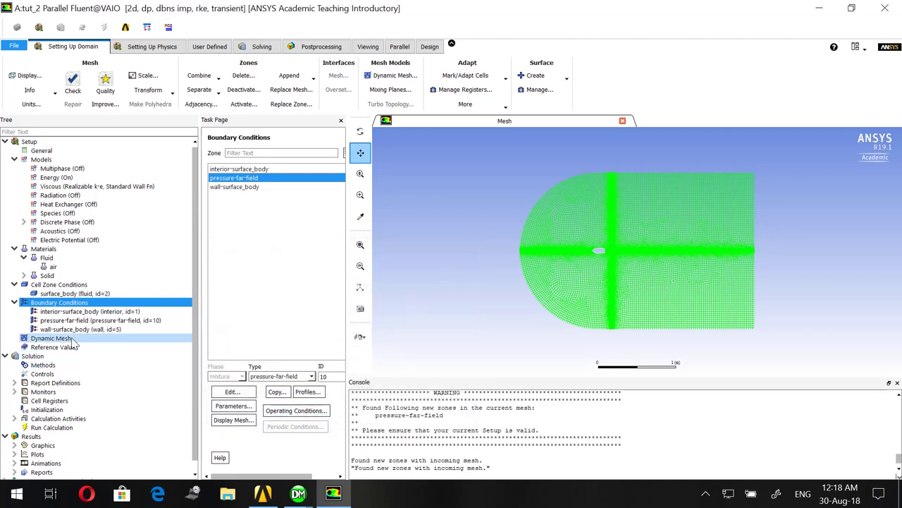
# Set the transient formulation in the solution methods to Second Order Implicit, leaving the solver formulation on Implicit
pyautogui.scroll(-1, 72, 342)
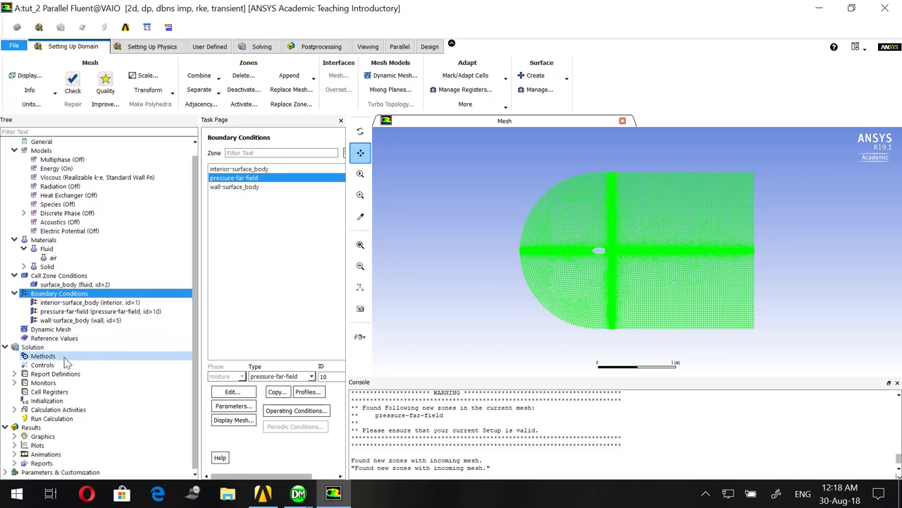
pyautogui.click(62, 358)
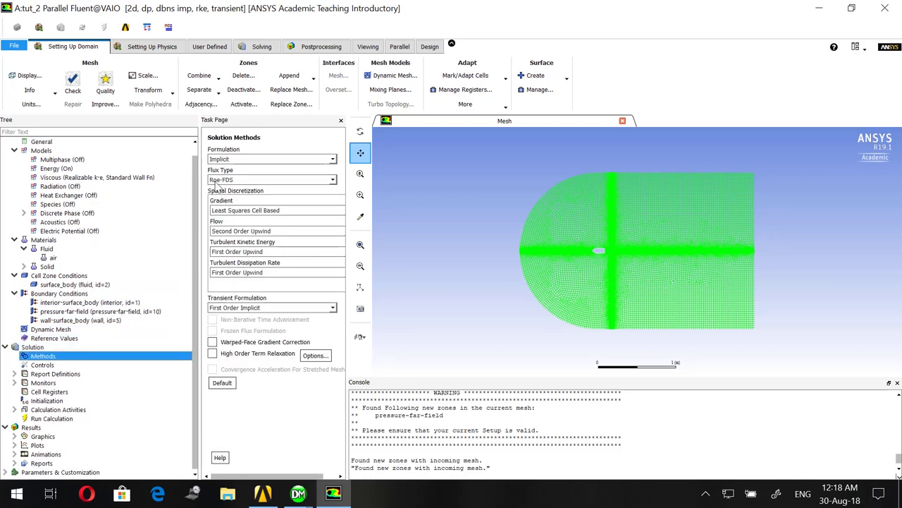
pyautogui.click(235, 161)
pyautogui.click(233, 162)
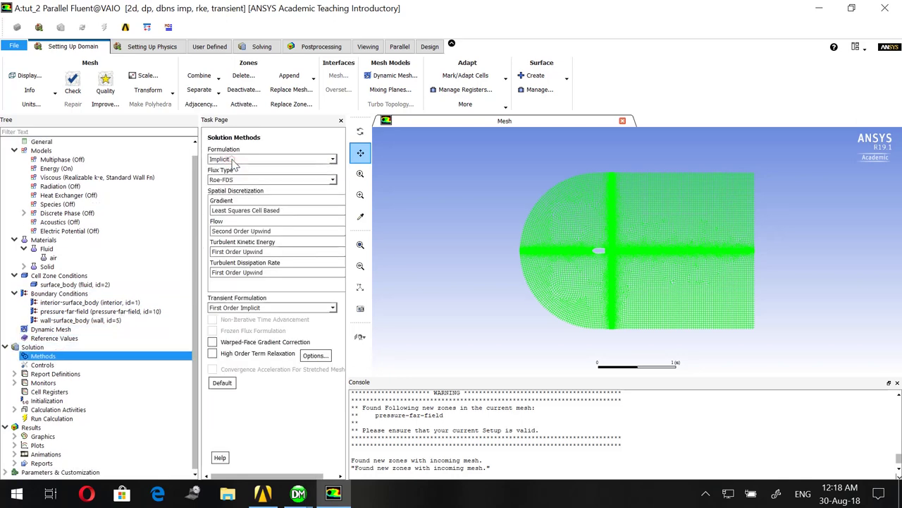
pyautogui.click(255, 309)
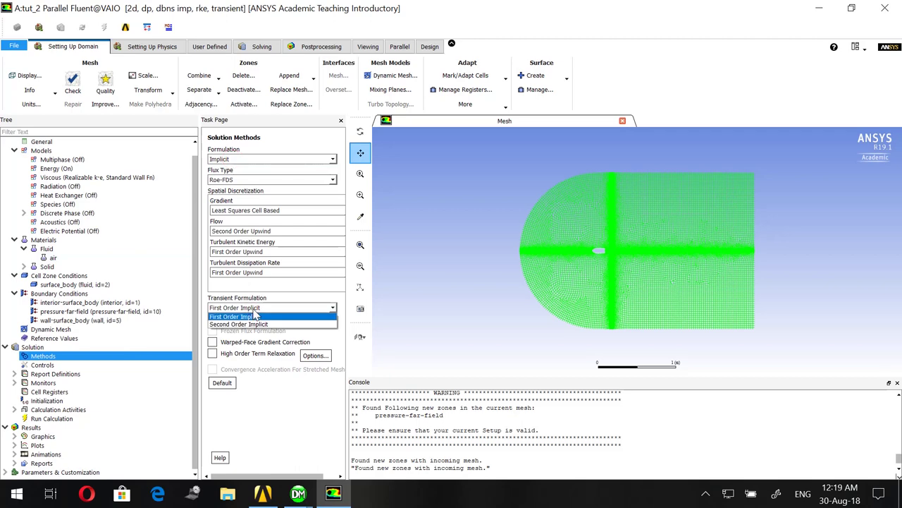
pyautogui.click(254, 324)
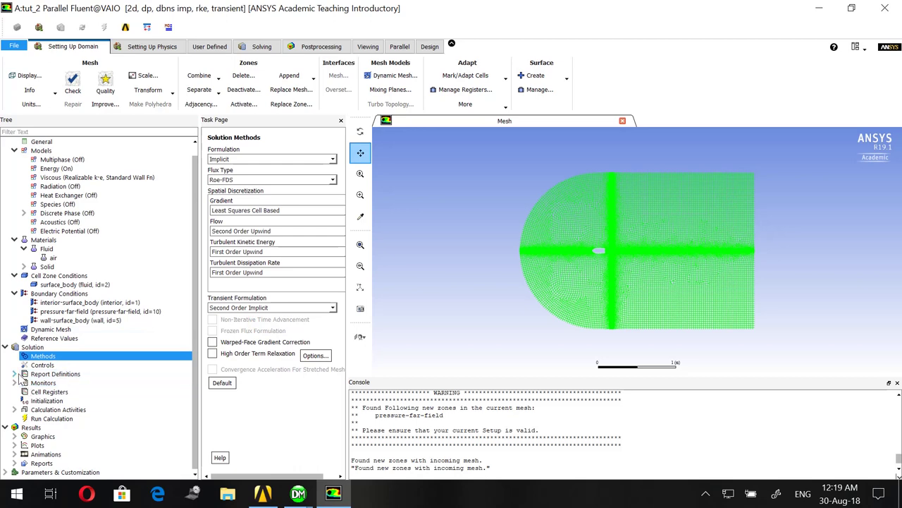
# Initialize the solution with Hybrid Initialization and set the number of time steps to 50
pyautogui.click(43, 400)
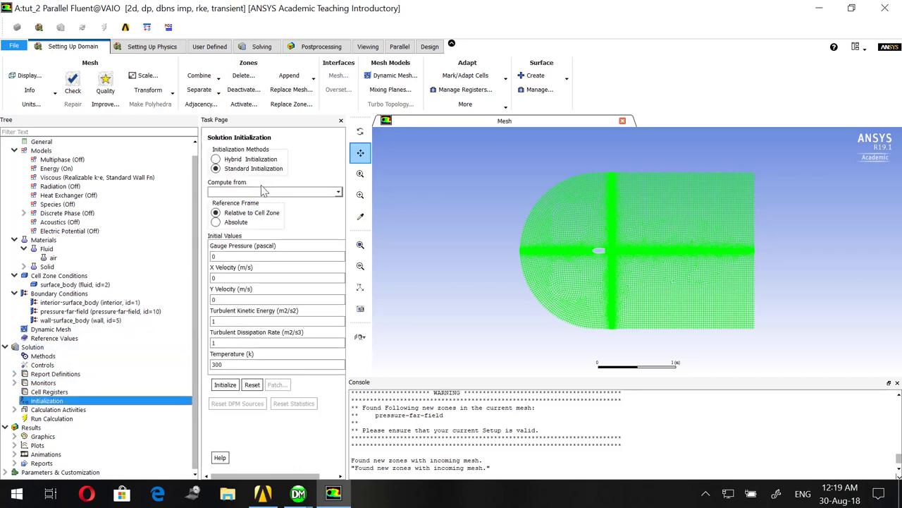
pyautogui.click(223, 169)
pyautogui.click(216, 159)
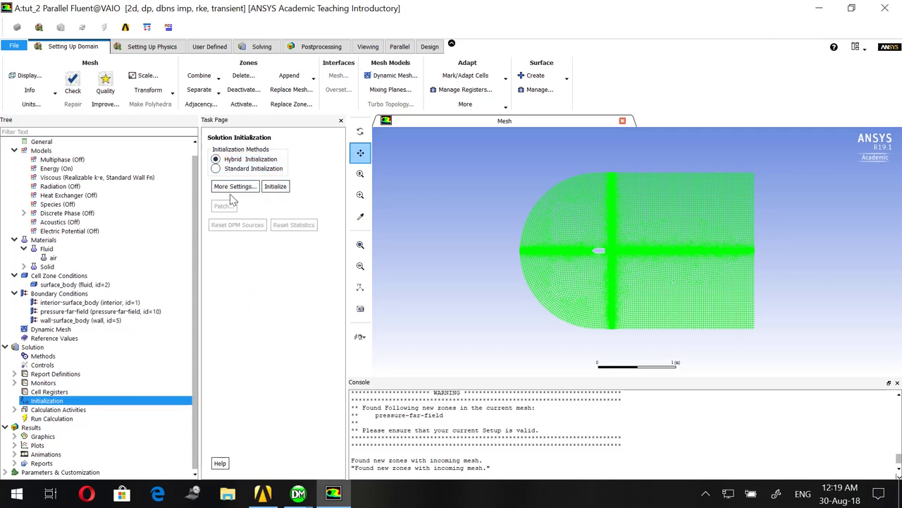
pyautogui.click(260, 48)
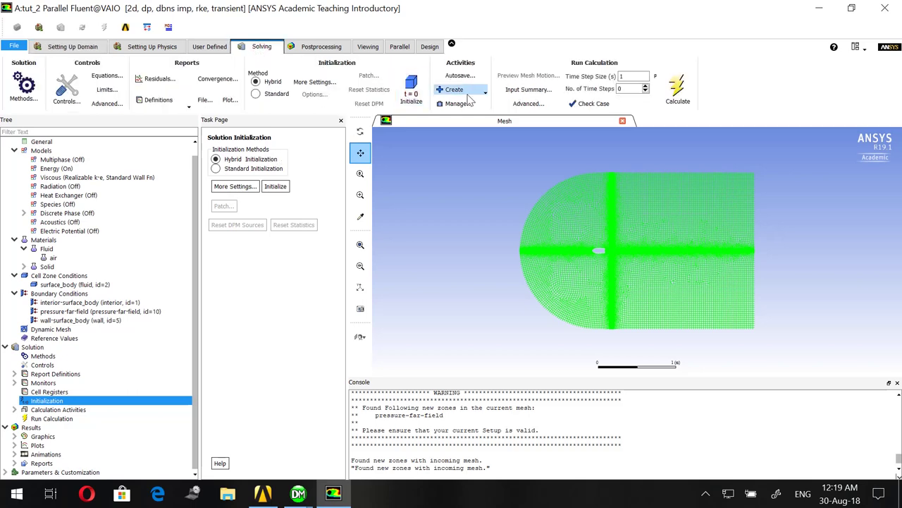
pyautogui.click(412, 88)
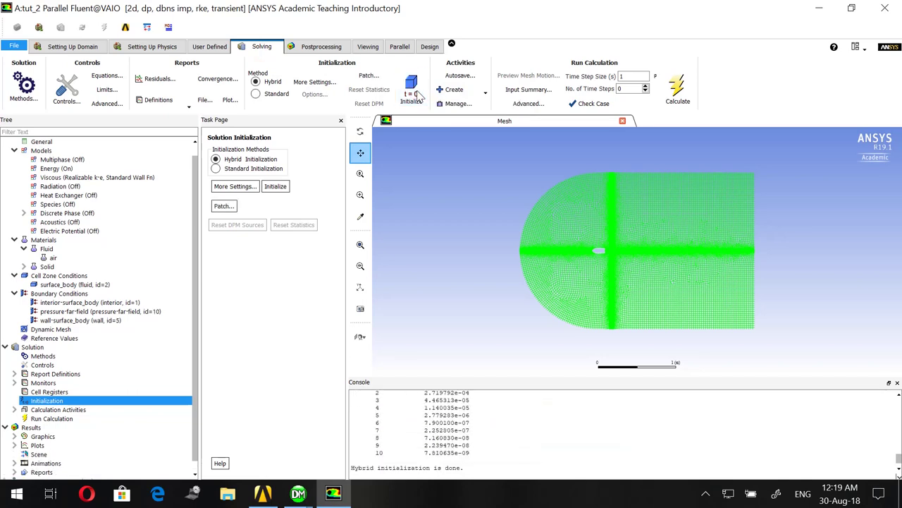
pyautogui.click(620, 89)
pyautogui.write('5')
# Start a new solution animation definition and add a new contour object to it
pyautogui.click(463, 94)
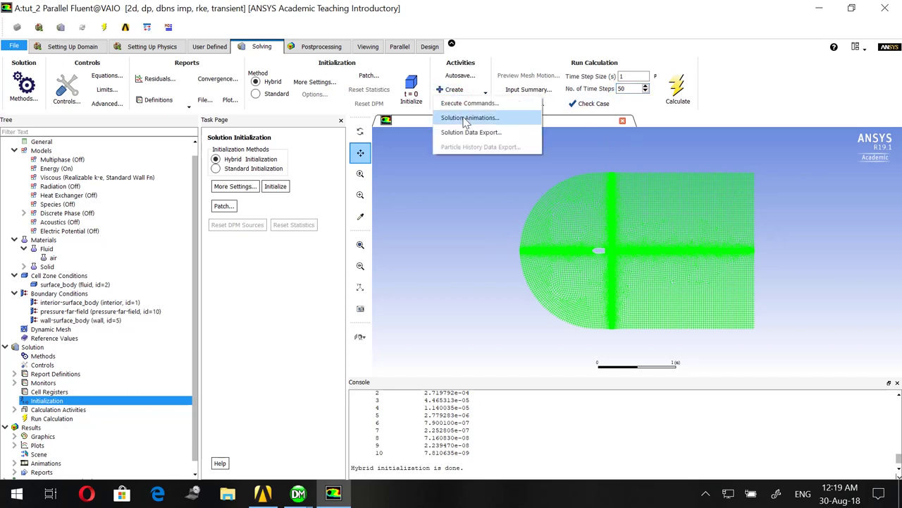
pyautogui.click(465, 122)
pyautogui.moveTo(253, 183); pyautogui.dragTo(232, 124)
pyautogui.click(197, 335)
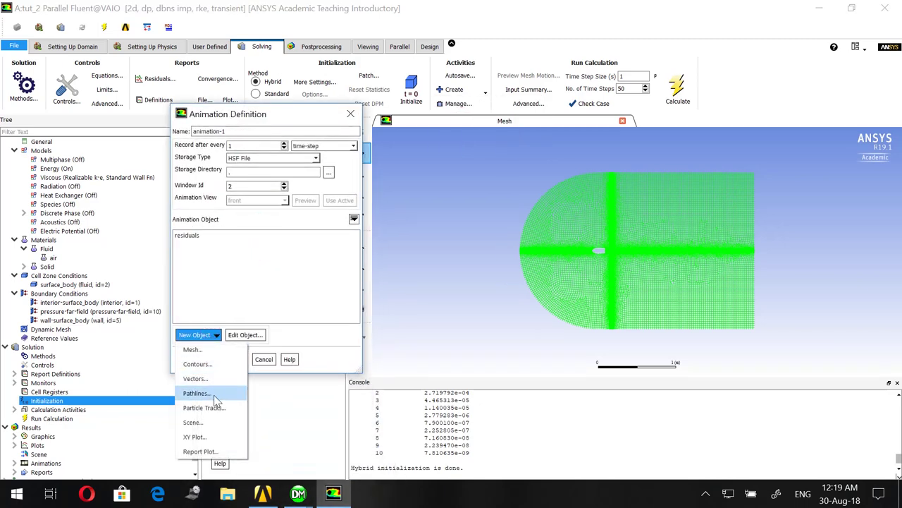
pyautogui.click(206, 362)
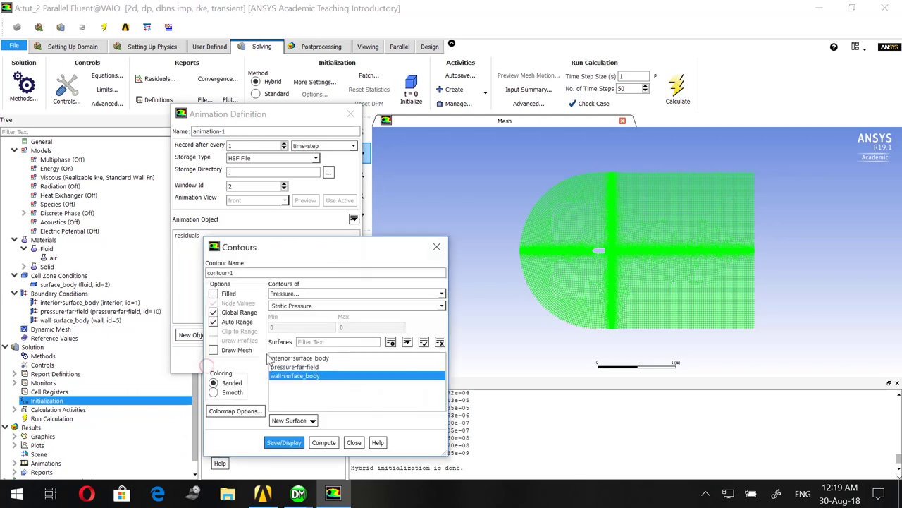
# Define contour-1 as filled Velocity Magnitude with smooth coloring on interior-surface_body, pressure-far-field and wall-surface_body, and save and display it
pyautogui.moveTo(306, 249); pyautogui.dragTo(231, 154)
pyautogui.click(228, 199)
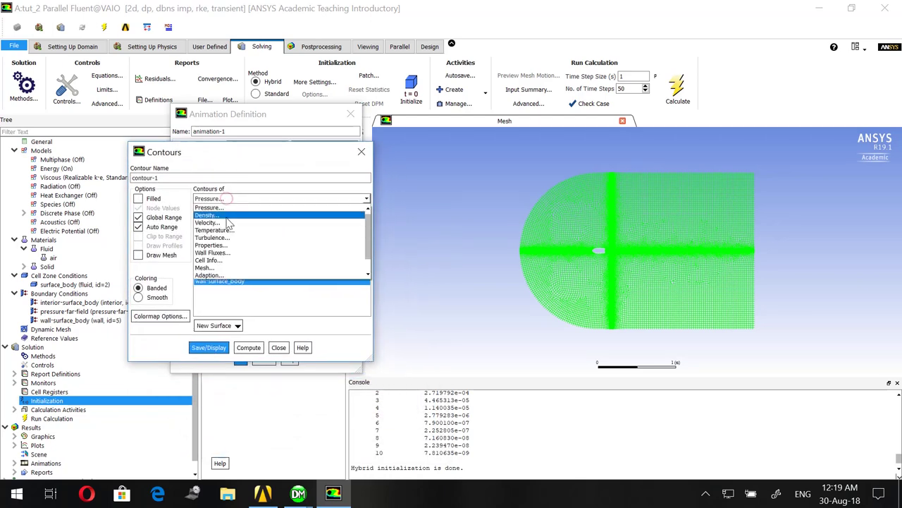
pyautogui.click(229, 223)
pyautogui.click(138, 199)
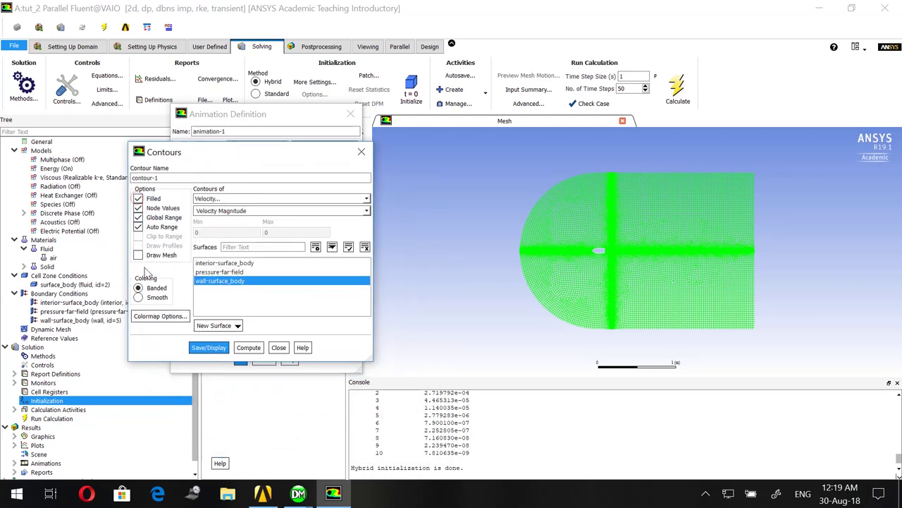
pyautogui.click(138, 296)
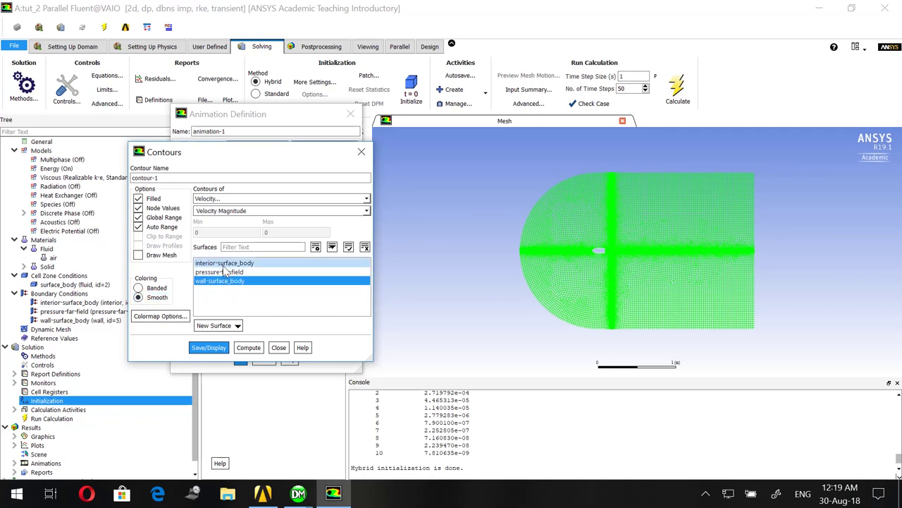
pyautogui.moveTo(223, 264); pyautogui.dragTo(223, 281)
pyautogui.click(209, 347)
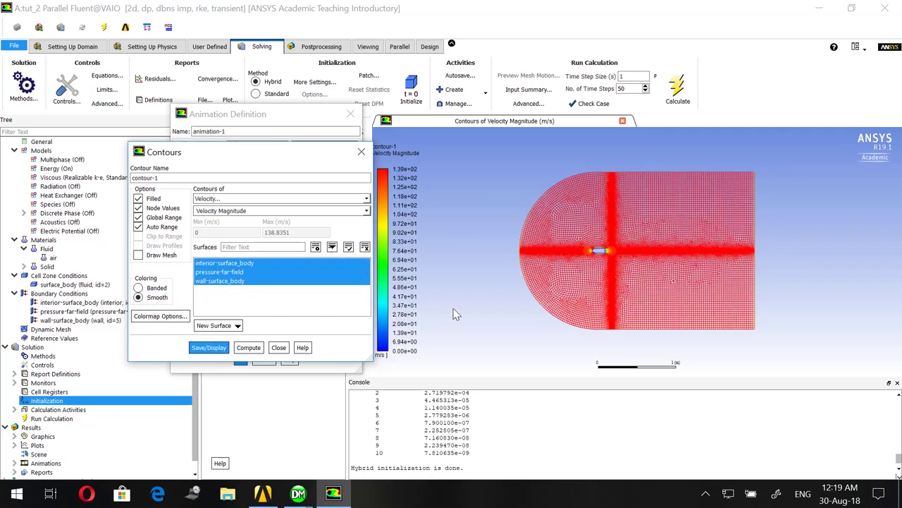
pyautogui.click(277, 348)
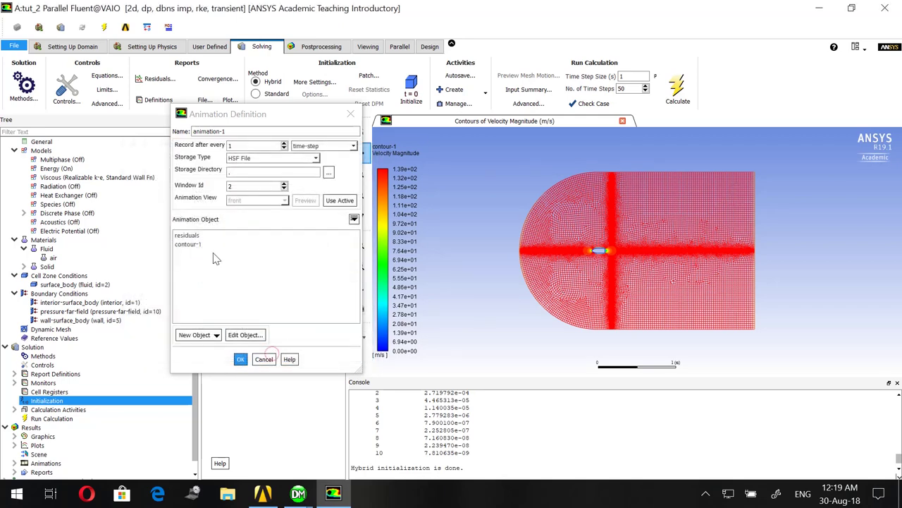
# Select contour-1 as the object of animation-1, accept the animation definition and run the calculation
pyautogui.click(206, 245)
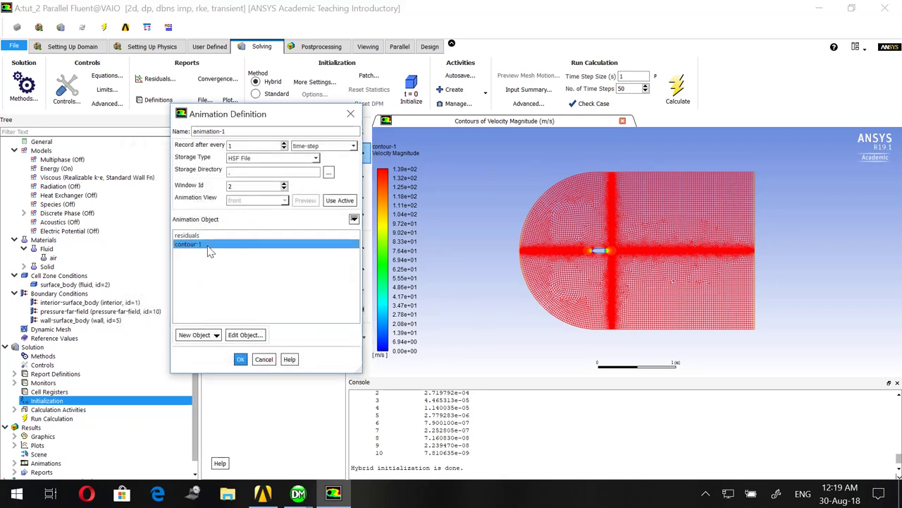
pyautogui.click(240, 358)
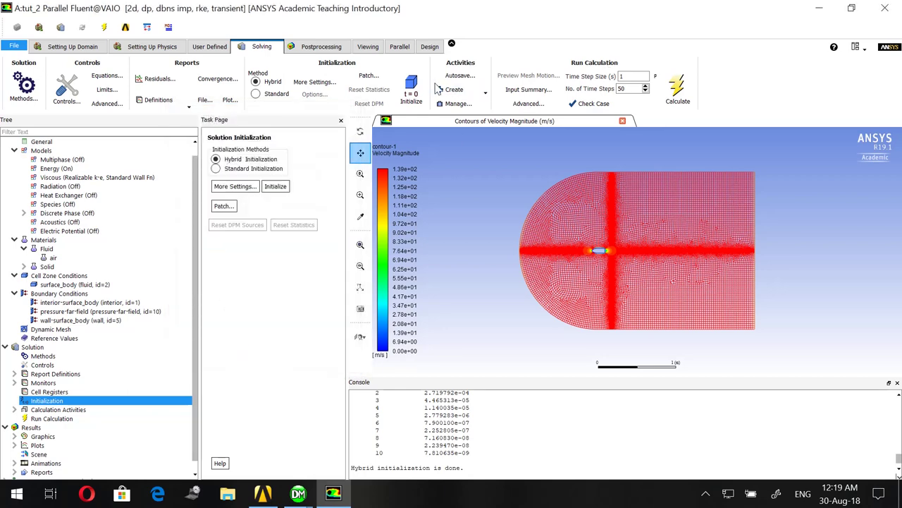
pyautogui.click(677, 87)
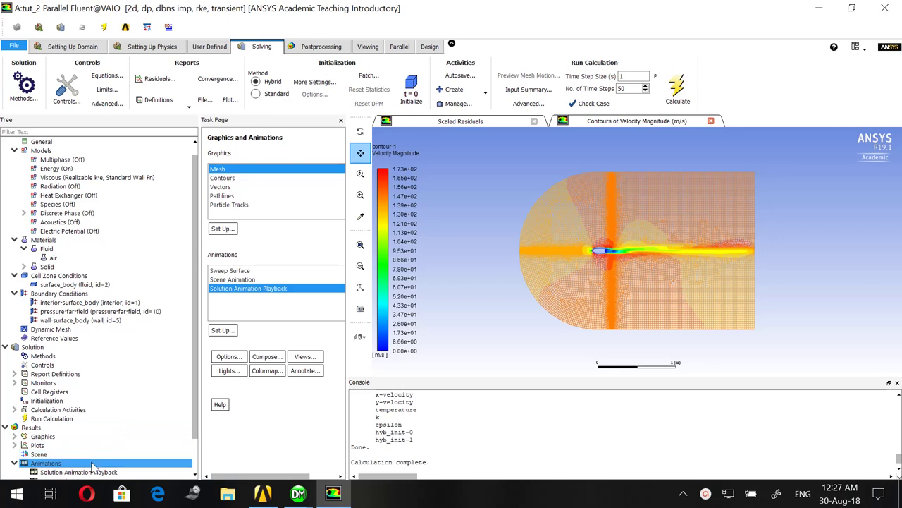
# Examine the Scaled Residuals plot and return to the velocity magnitude contours
pyautogui.click(466, 122)
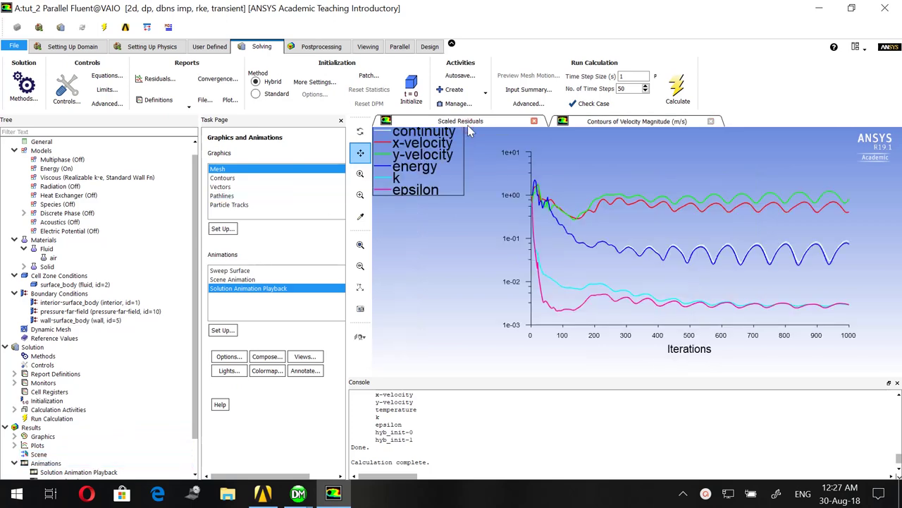
pyautogui.click(592, 124)
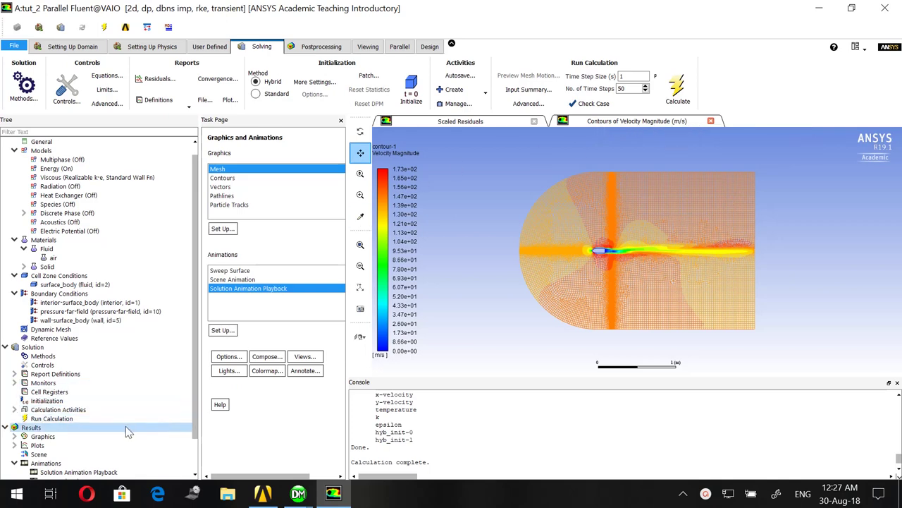
# Open Solution Animation Playback, play animation-1 from frame 1 to 50 in Play Once mode, and replay it with the dialog moved aside
pyautogui.scroll(-1, 127, 429)
pyautogui.scroll(-1, 127, 429)
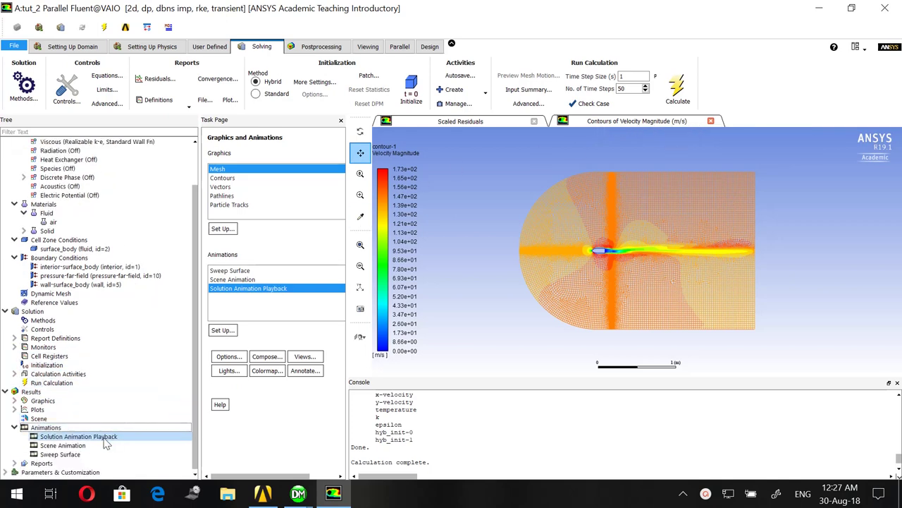
pyautogui.doubleClick(64, 429)
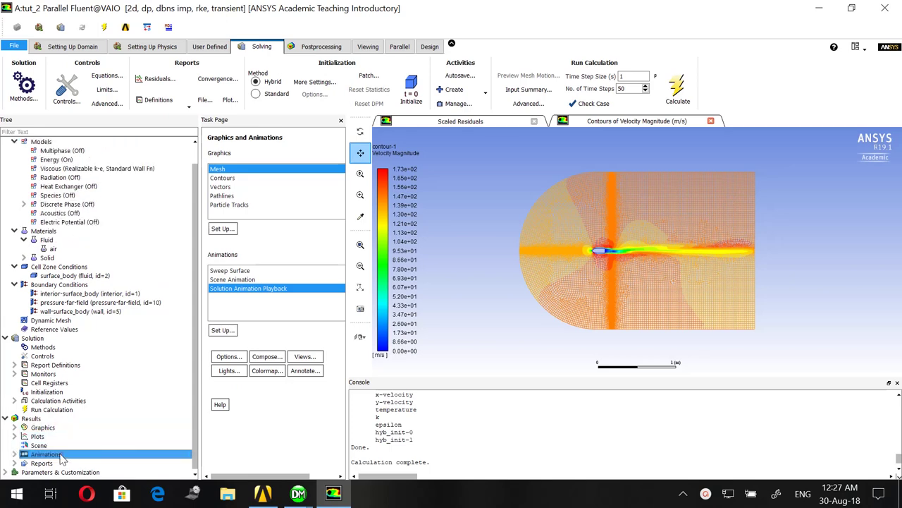
pyautogui.doubleClick(250, 294)
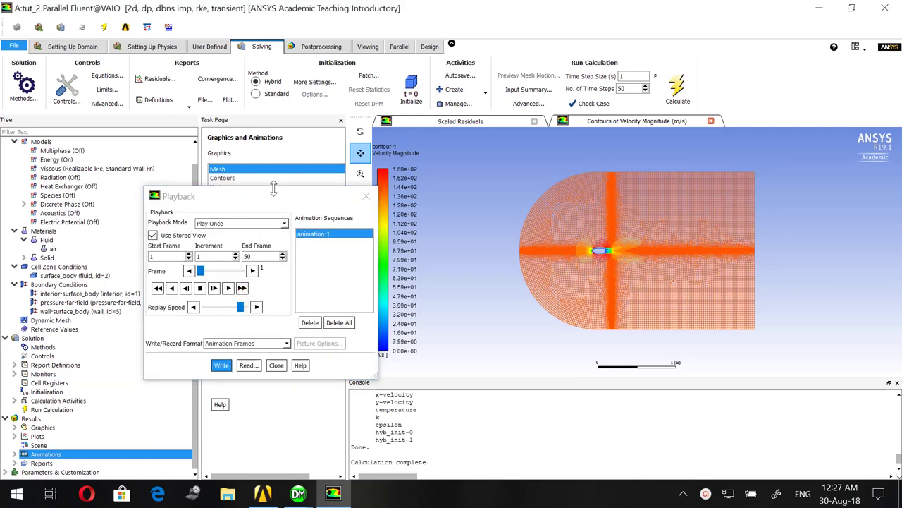
pyautogui.moveTo(271, 189); pyautogui.dragTo(215, 175)
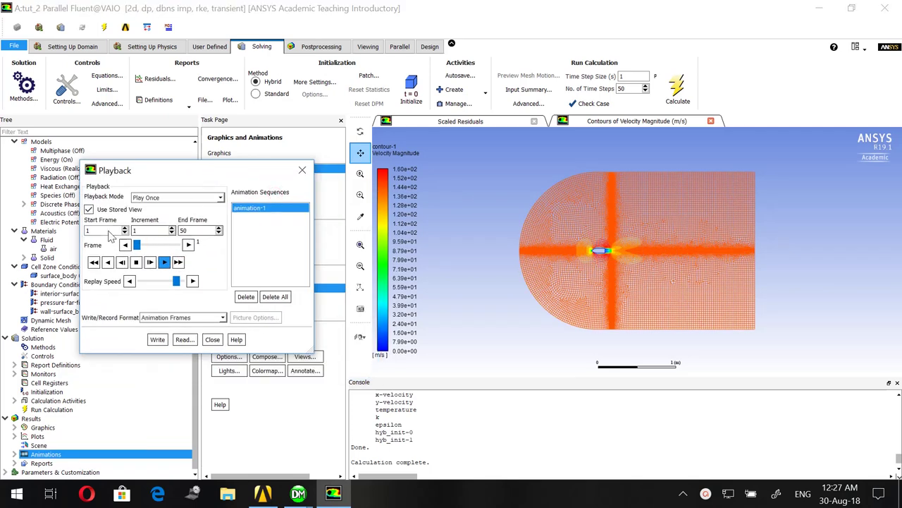
pyautogui.click(189, 231)
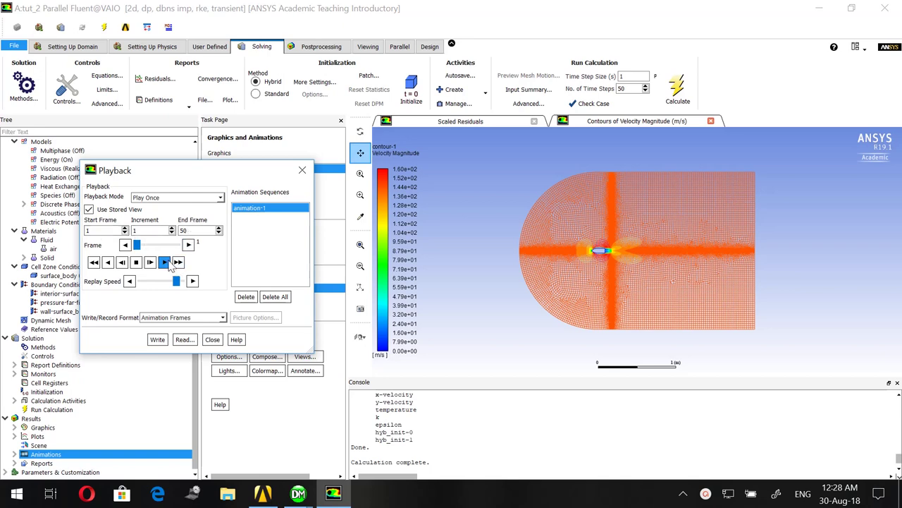
pyautogui.click(165, 262)
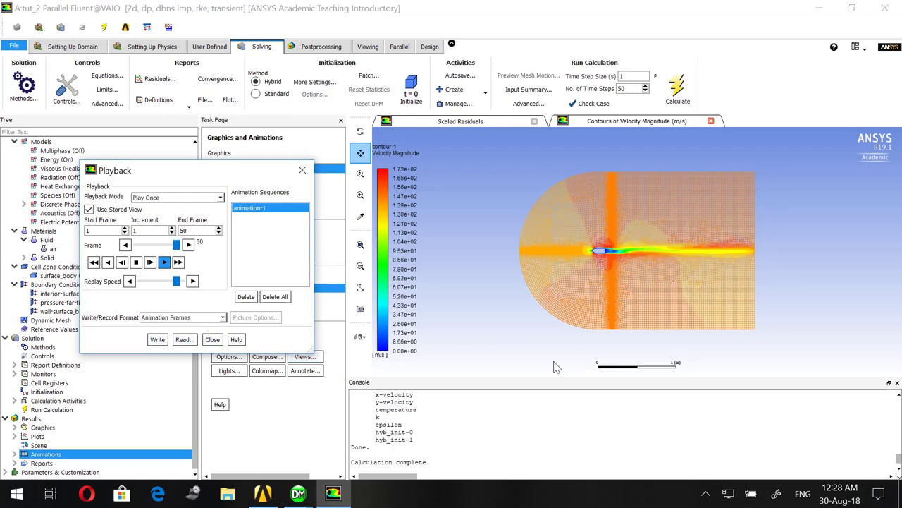
pyautogui.moveTo(194, 179); pyautogui.dragTo(333, 165)
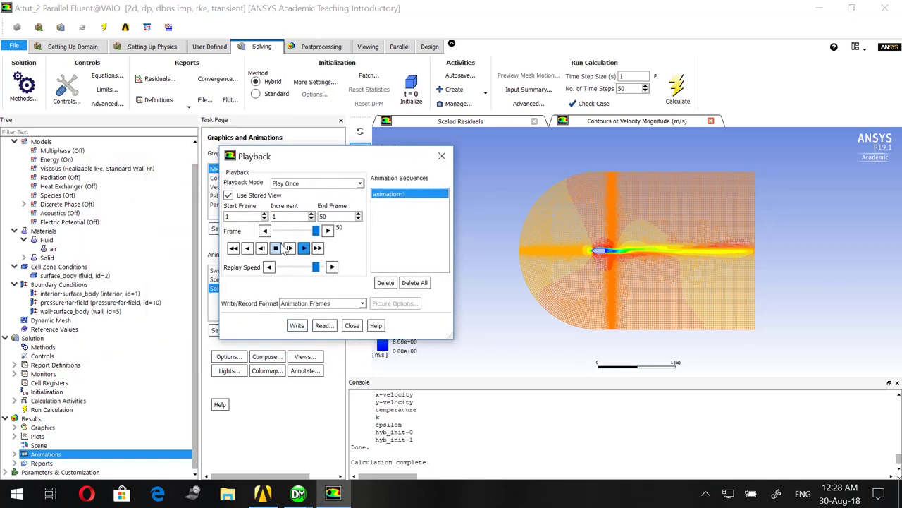
pyautogui.click(304, 248)
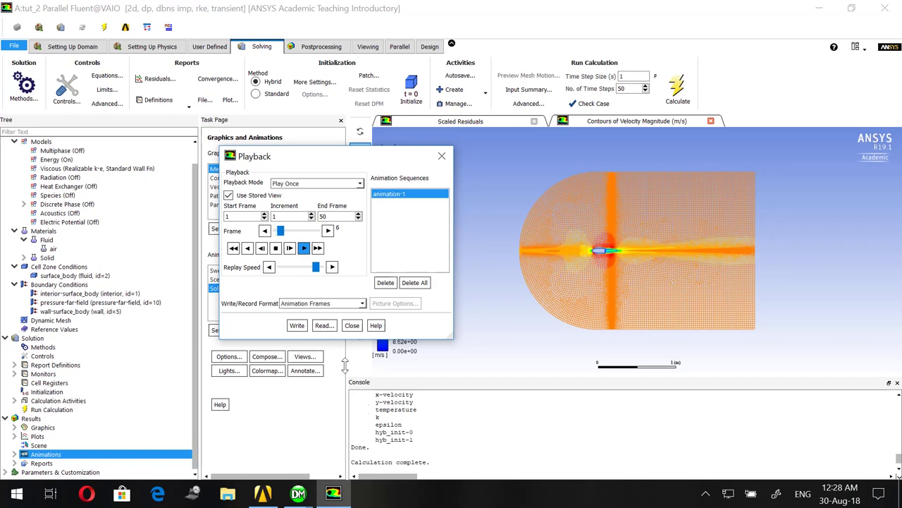
pyautogui.click(705, 494)
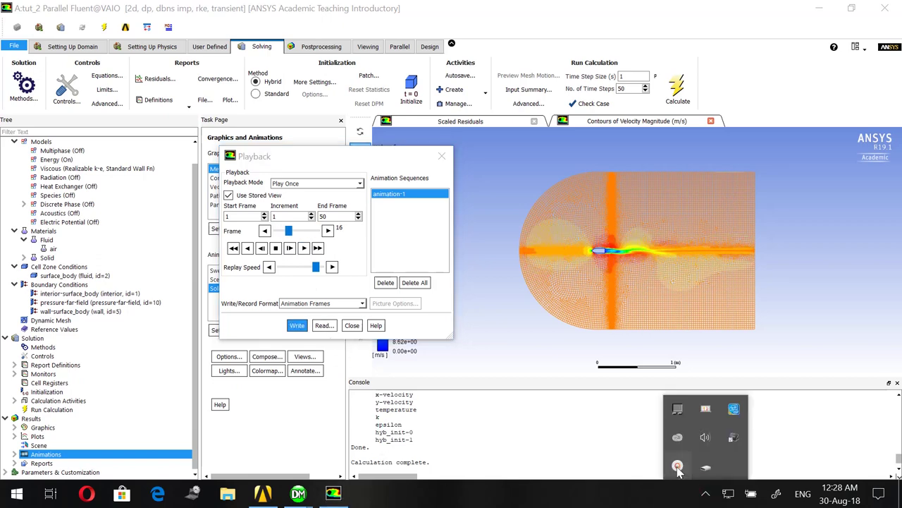
pyautogui.click(678, 466)
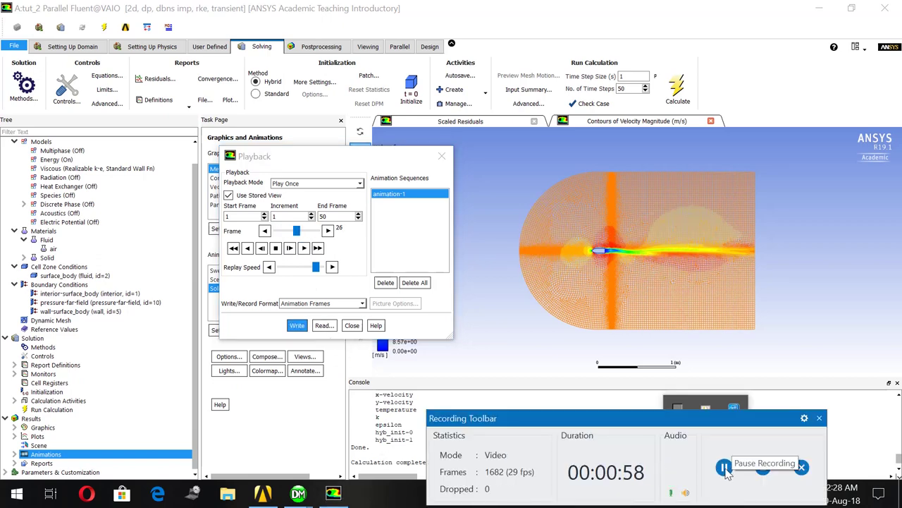